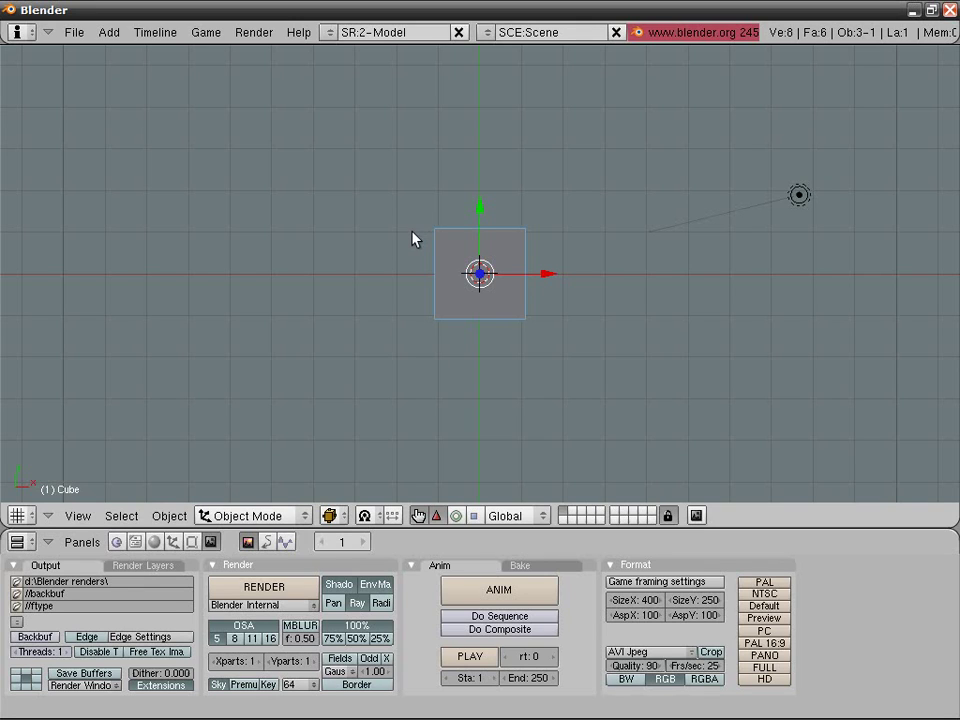
# Scale the cube into a long, thin bar stretched along the X axis.
pyautogui.moveTo(416, 261); pyautogui.dragTo(441, 286, button='middle')
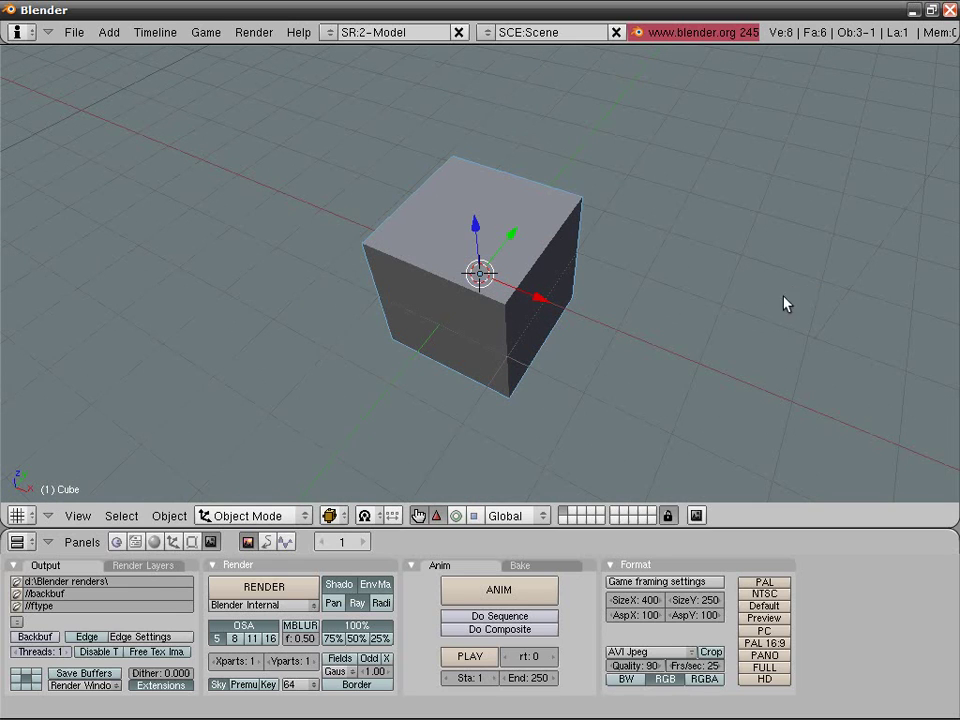
pyautogui.moveTo(786, 302); pyautogui.dragTo(620, 267, button='middle')
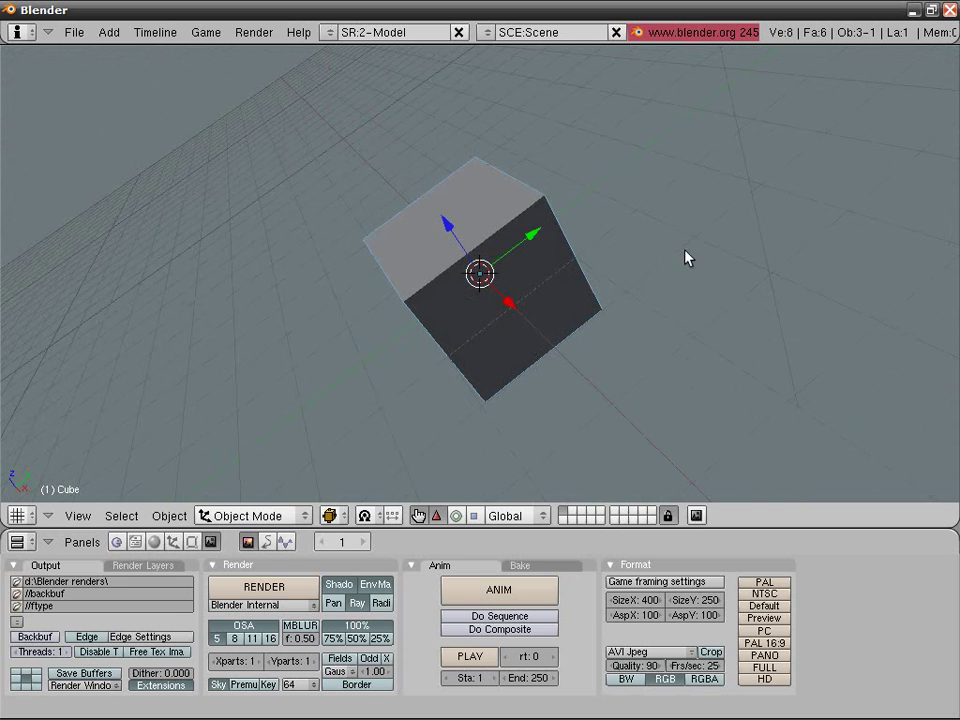
pyautogui.press('s')
pyautogui.press('x')
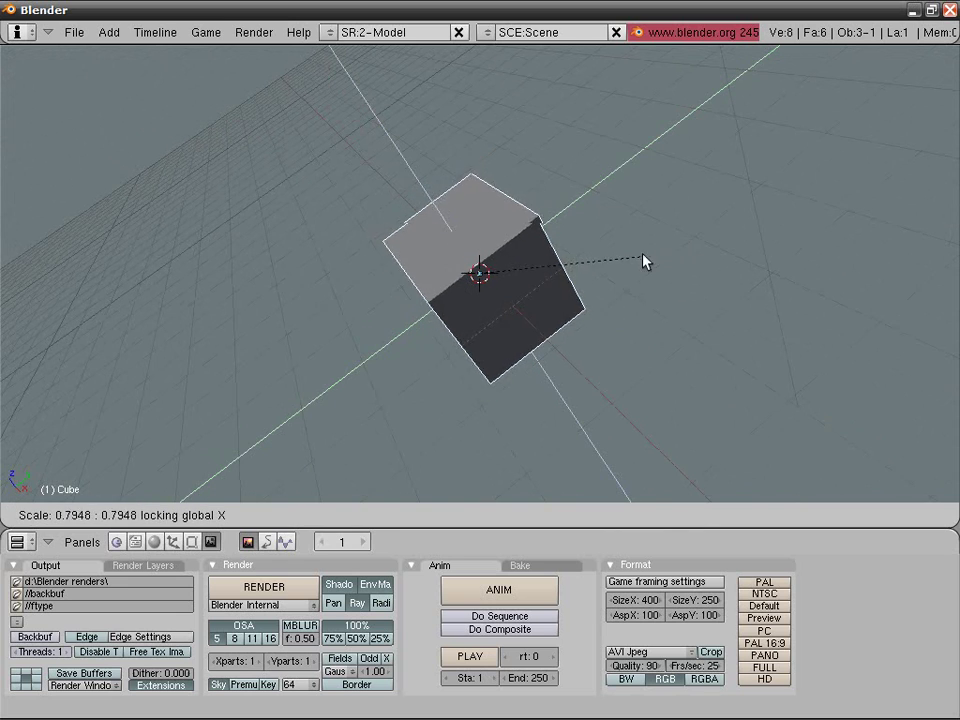
pyautogui.click(518, 279)
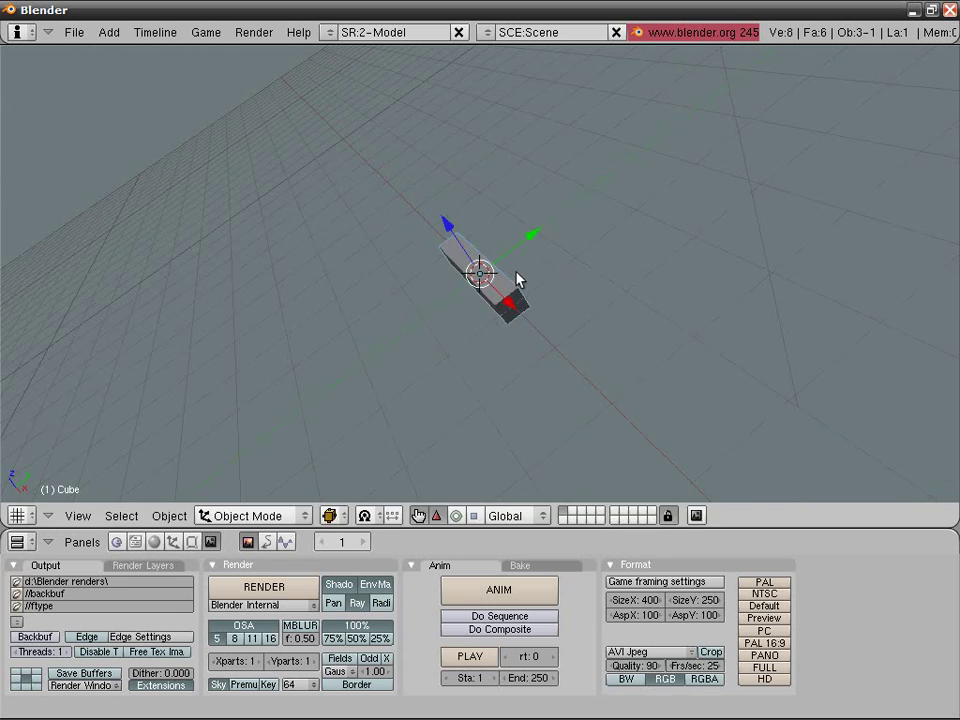
pyautogui.moveTo(559, 250); pyautogui.dragTo(598, 248, button='middle')
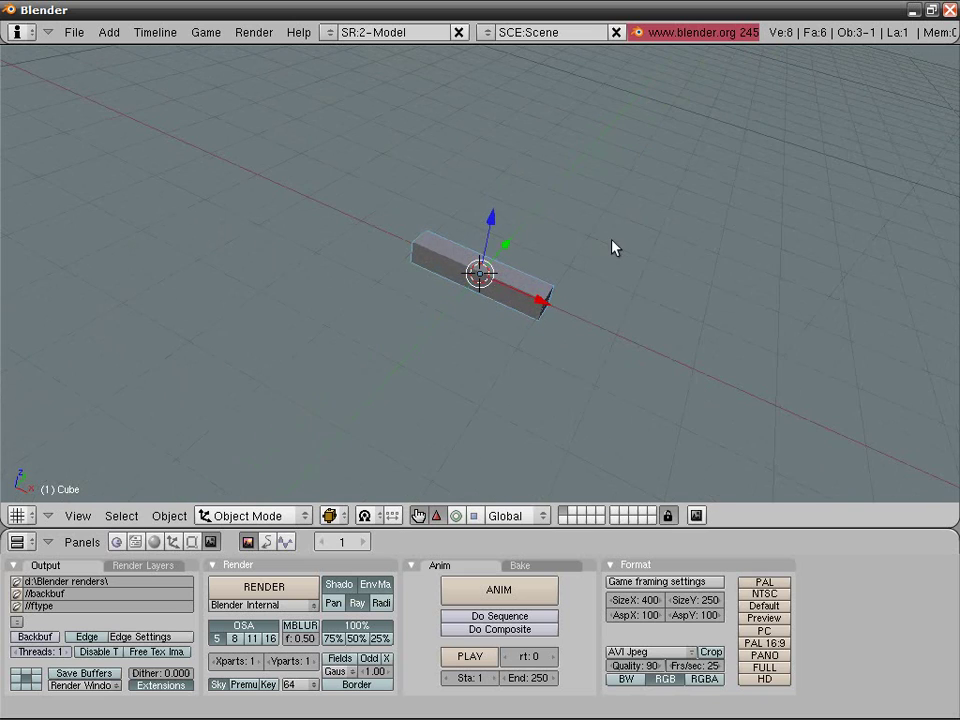
pyautogui.press('s')
pyautogui.press('x')
pyautogui.click(605, 253)
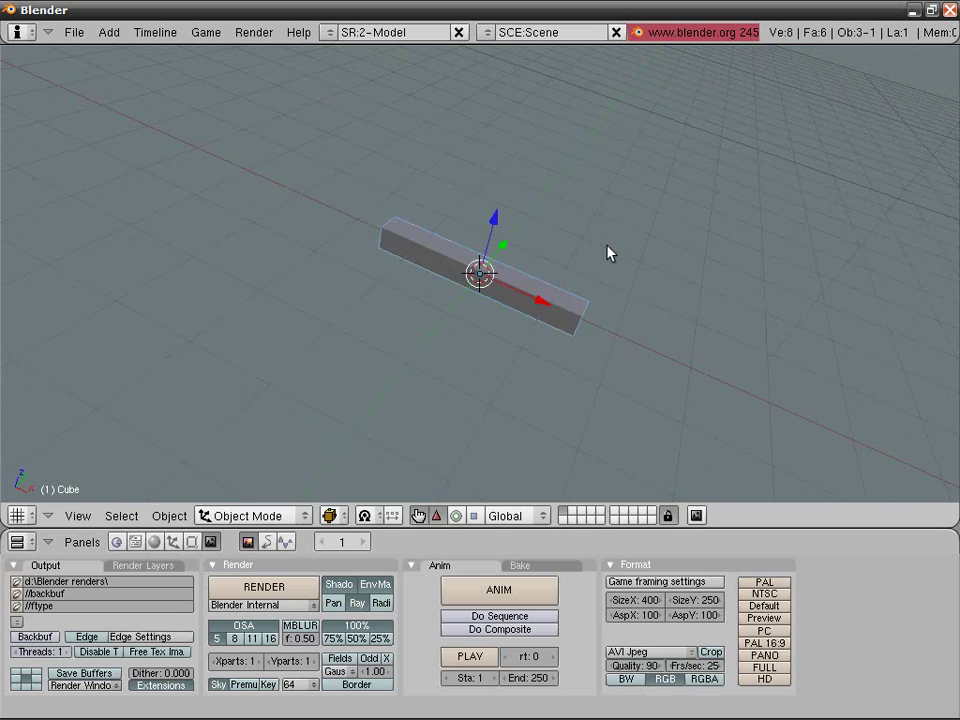
pyautogui.moveTo(610, 253); pyautogui.dragTo(470, 285, button='middle')
# In Edit Mode, duplicate the bar, shift the copy 1 on Y, rotate it 90° and raise it above.
pyautogui.press('Tab')
pyautogui.hotkey('shift', 'd')
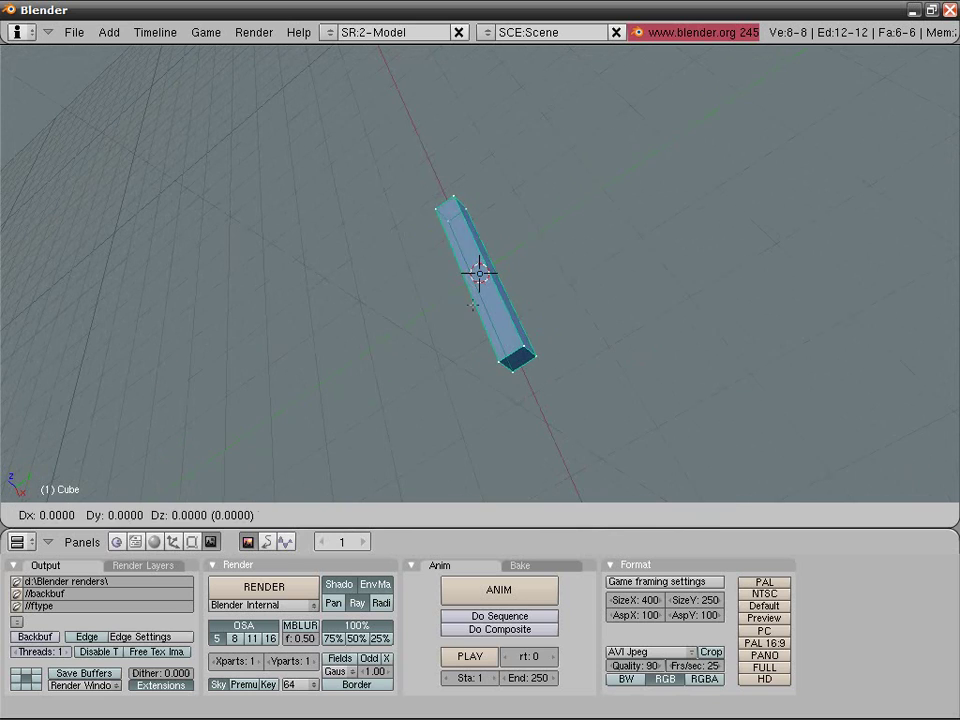
pyautogui.press('Escape')
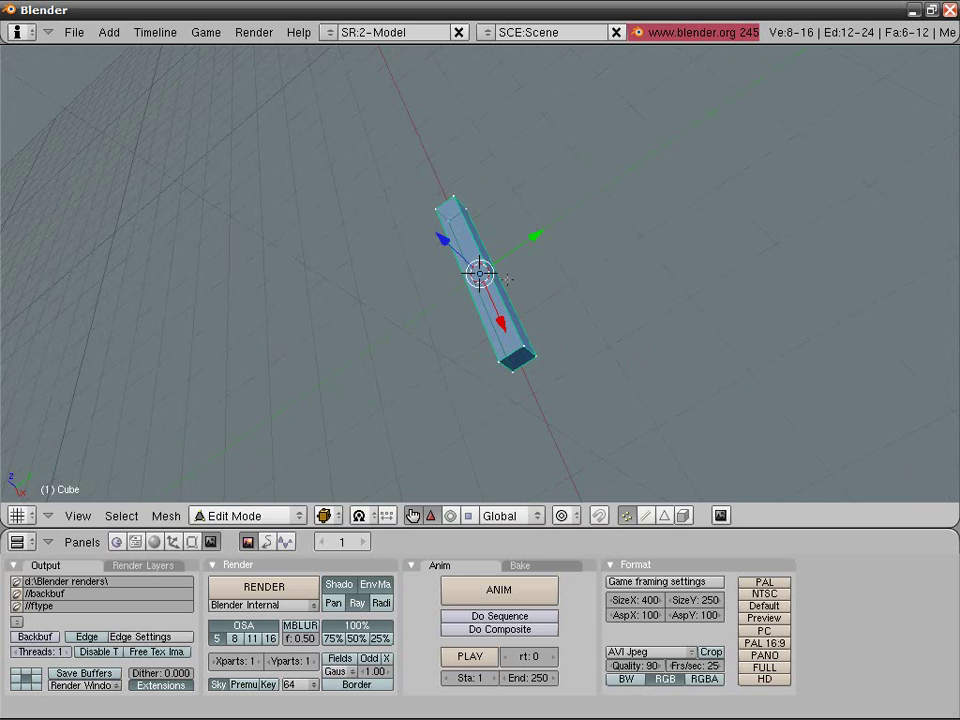
pyautogui.write('gy1')
pyautogui.press('Return')
pyautogui.moveTo(560, 250); pyautogui.dragTo(402, 386, button='middle')
pyautogui.press('r')
pyautogui.click(505, 332)
pyautogui.moveTo(503, 283); pyautogui.dragTo(416, 155, button='middle')
pyautogui.press('g')
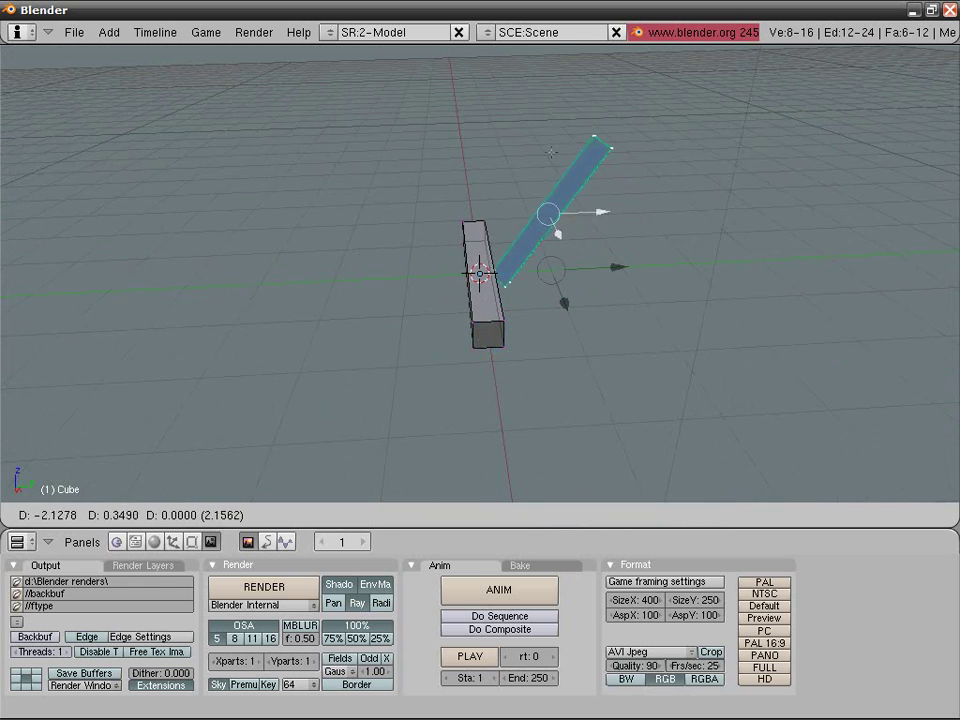
pyautogui.click(535, 133)
pyautogui.moveTo(535, 133); pyautogui.dragTo(521, 292, button='middle')
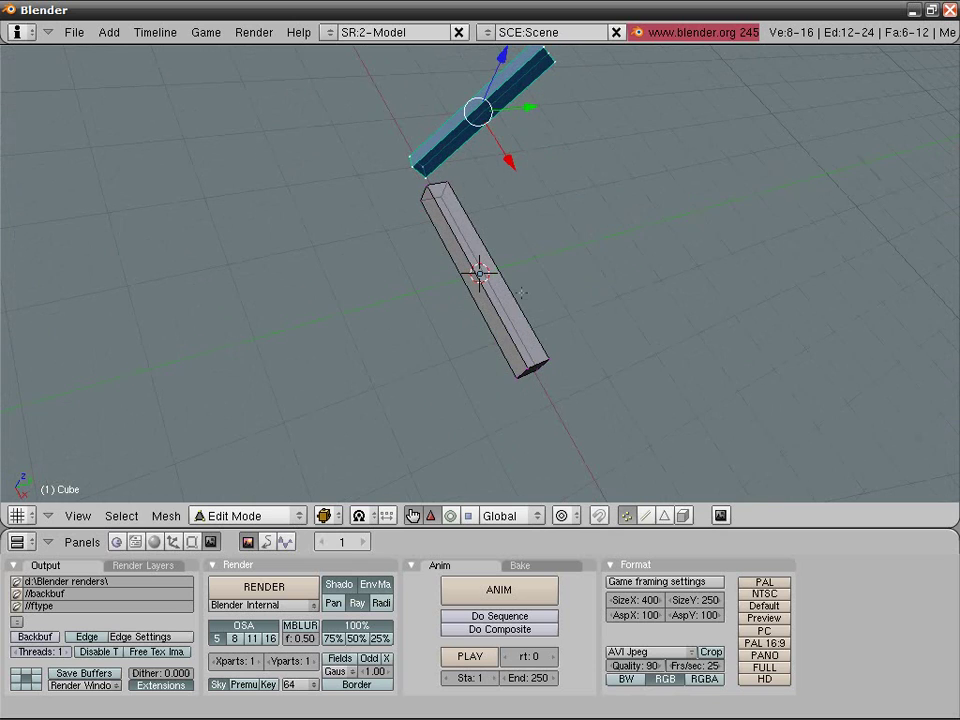
# Select an edge on the lower bar and extrude four faces joining it to the upper copy.
pyautogui.rightClick(446, 181)
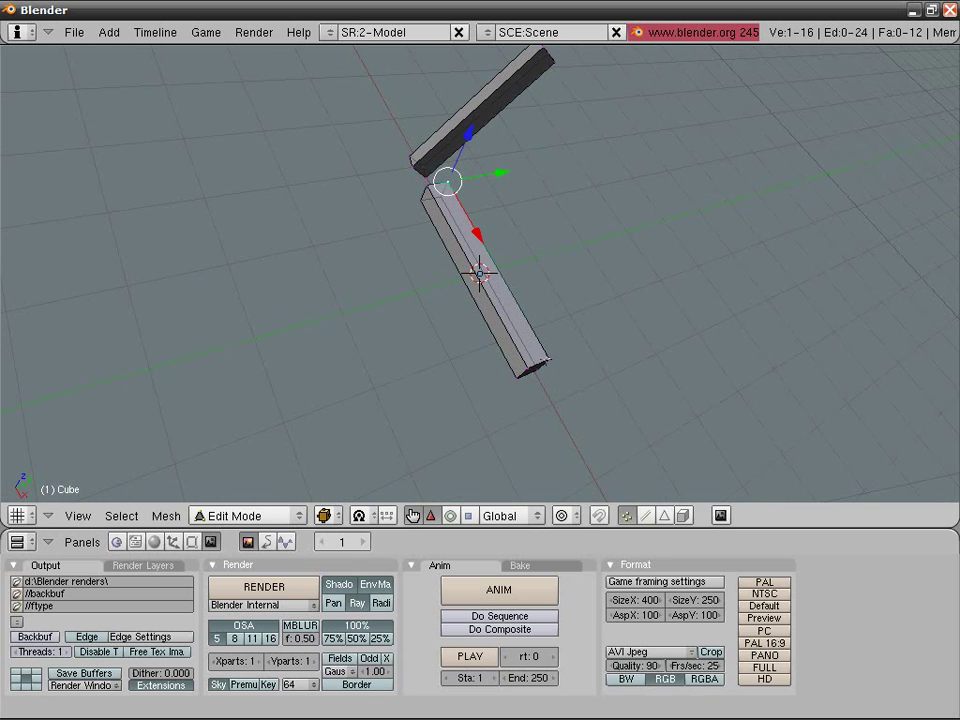
pyautogui.keyDown('shift'); pyautogui.rightClick(546, 358); pyautogui.keyUp('shift')
pyautogui.moveTo(546, 358); pyautogui.dragTo(404, 155, button='middle')
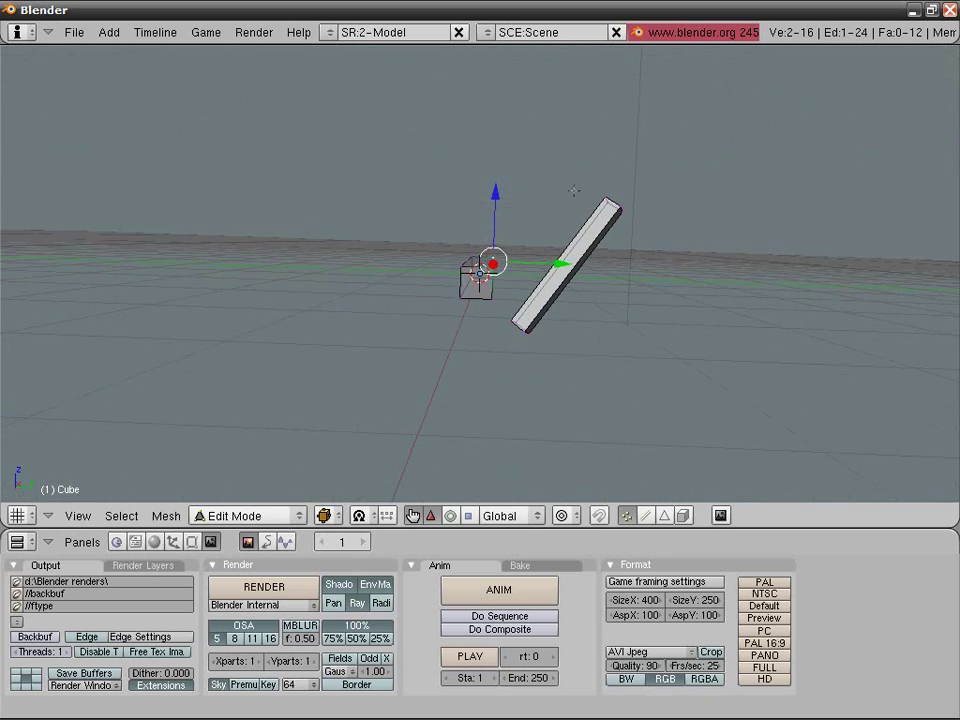
pyautogui.keyDown('ctrl'); pyautogui.click(574, 191); pyautogui.keyUp('ctrl')
pyautogui.keyDown('ctrl'); pyautogui.click(535, 145); pyautogui.keyUp('ctrl')
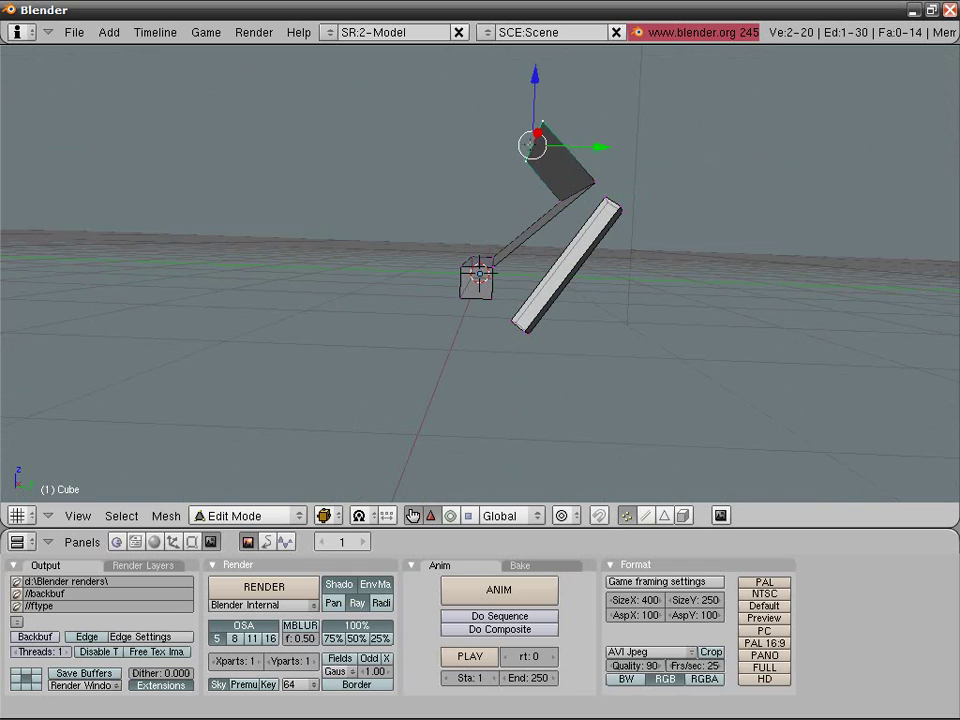
pyautogui.keyDown('ctrl'); pyautogui.click(481, 160); pyautogui.keyUp('ctrl')
pyautogui.keyDown('ctrl'); pyautogui.click(523, 197); pyautogui.keyUp('ctrl')
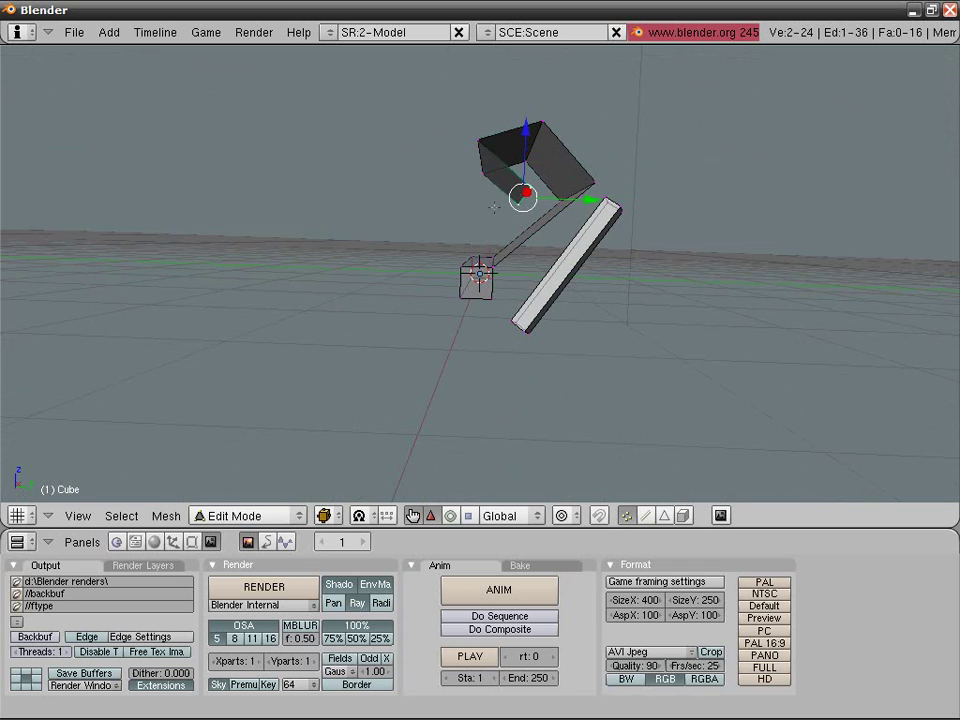
pyautogui.moveTo(523, 197); pyautogui.dragTo(446, 316, button='middle')
pyautogui.press('Tab')
# Add a plane mesh and scale it up by 3.1 into a floor.
pyautogui.press('KP_7')
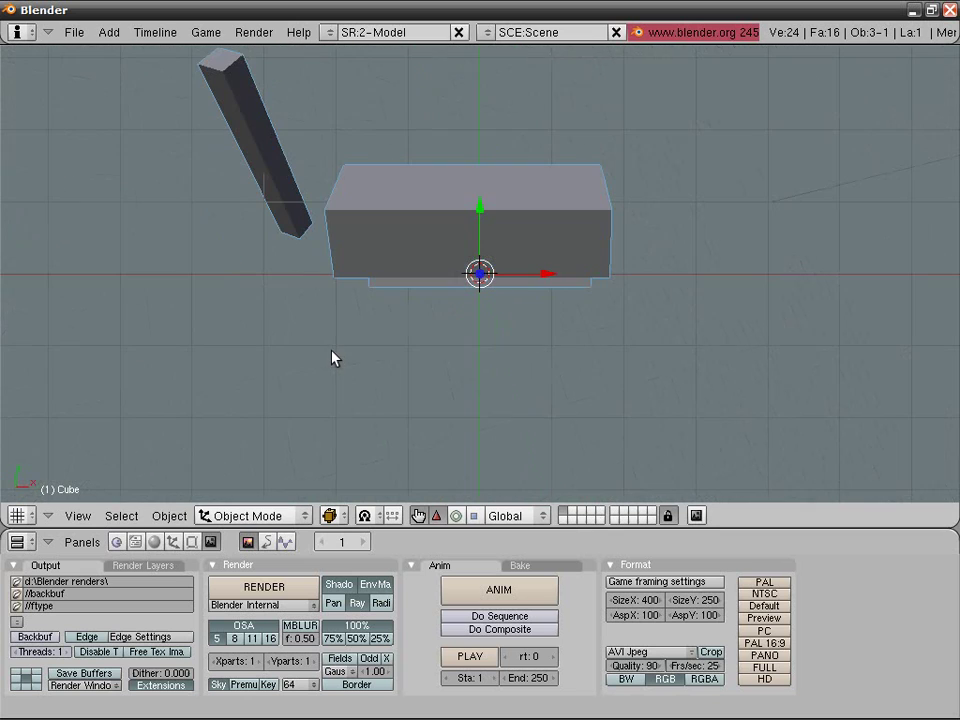
pyautogui.press('space')
pyautogui.moveTo(385, 326)
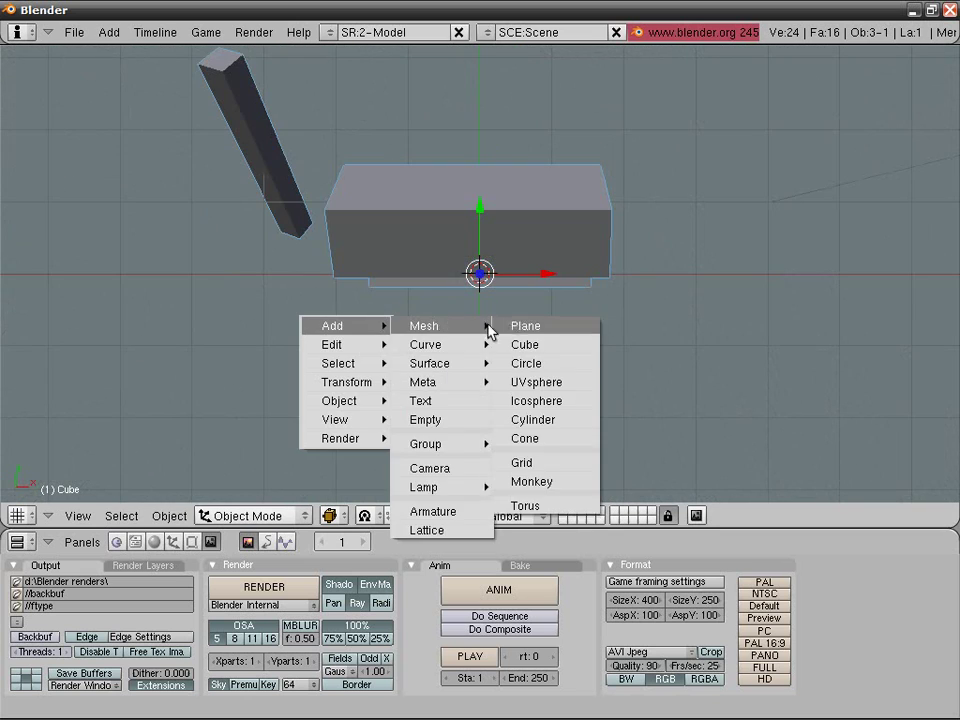
pyautogui.click(515, 326)
pyautogui.press('Tab')
pyautogui.moveTo(515, 326); pyautogui.dragTo(536, 208, button='middle')
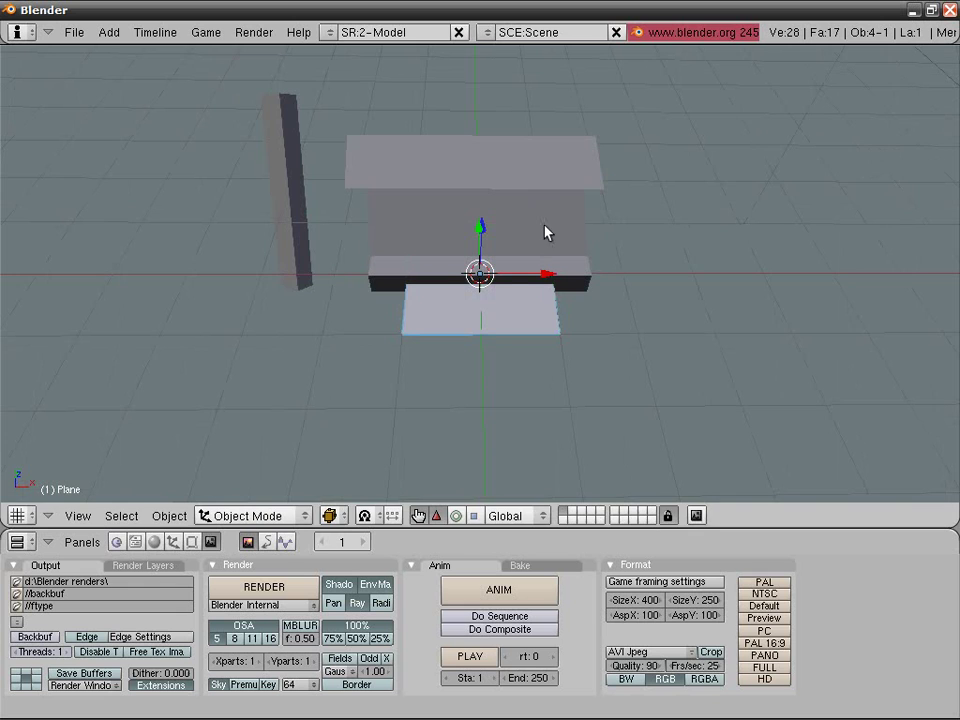
pyautogui.press('s')
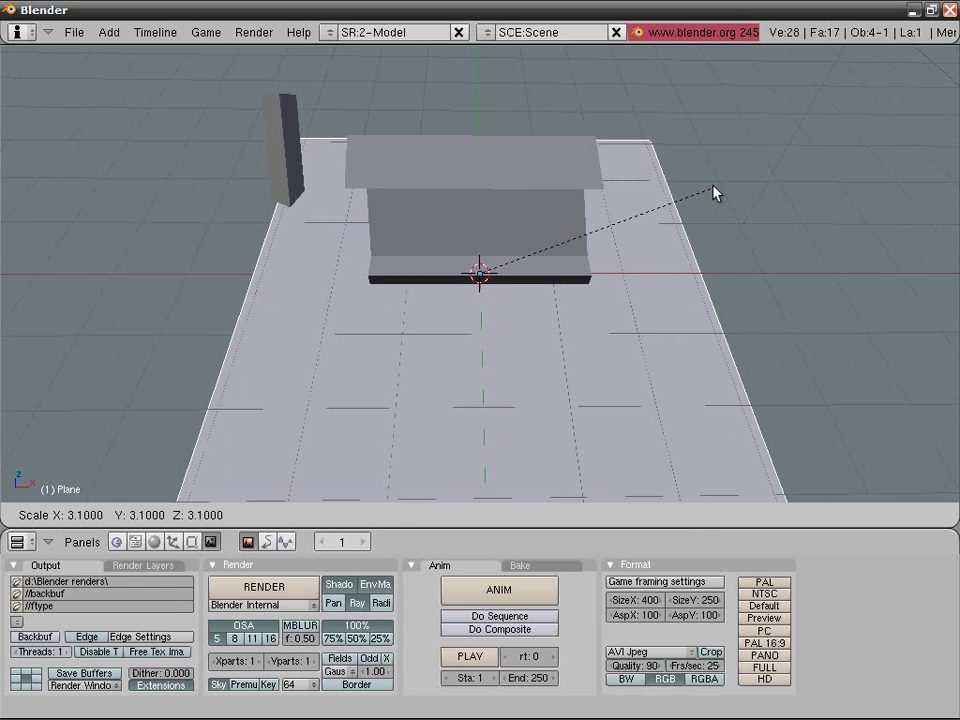
pyautogui.click(750, 167)
pyautogui.moveTo(546, 225); pyautogui.dragTo(514, 101, button='middle')
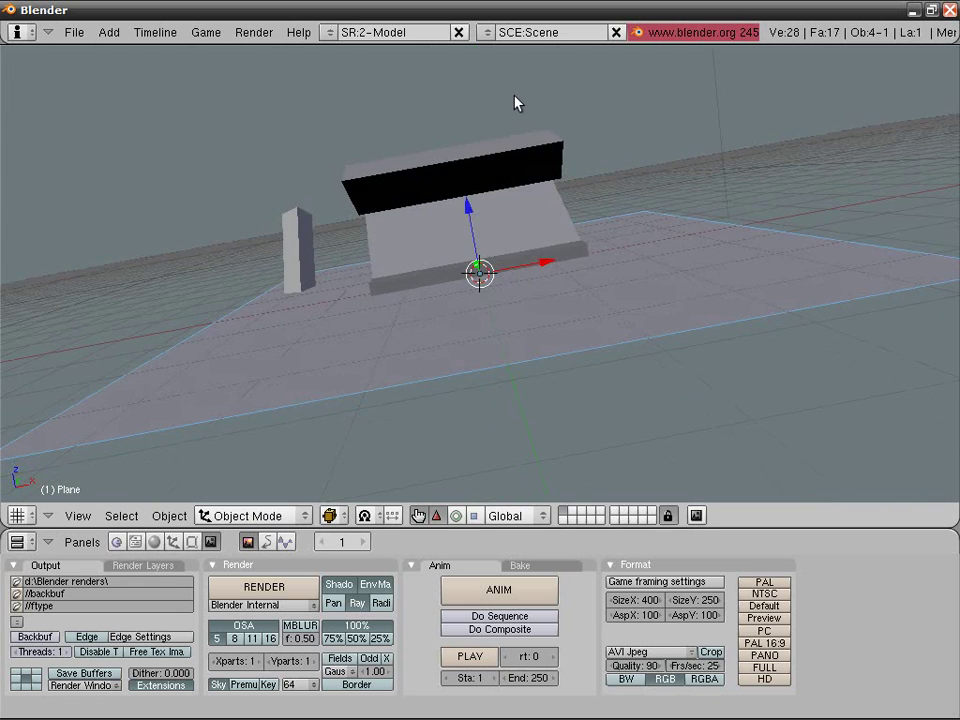
# Lower the plane 1.3 units beneath the arm model in orthographic front view.
pyautogui.press('KP_1')
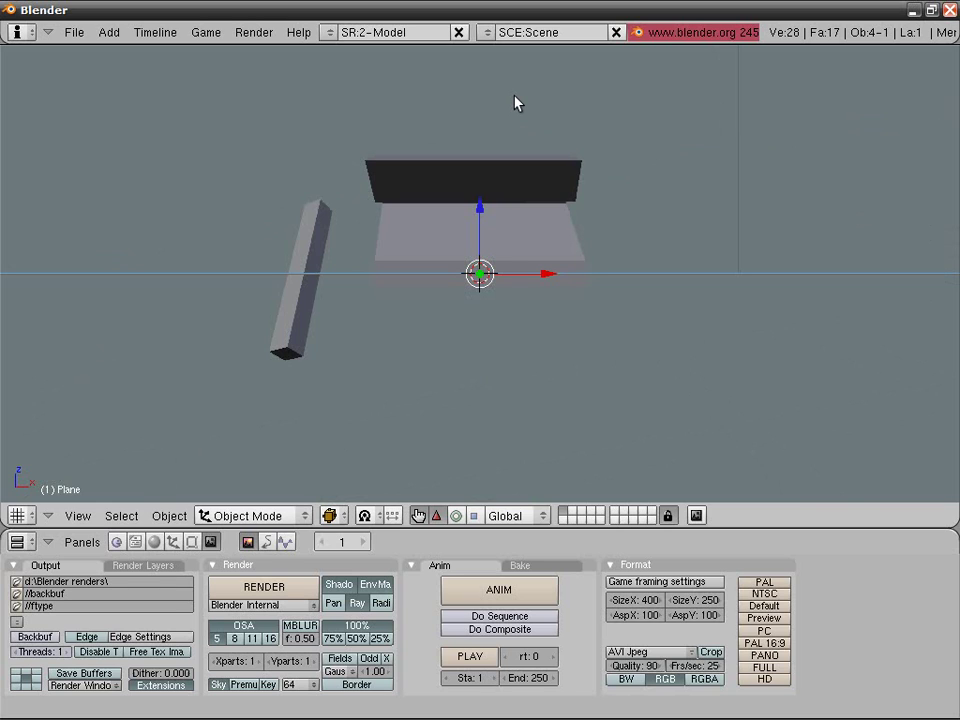
pyautogui.press('KP_5')
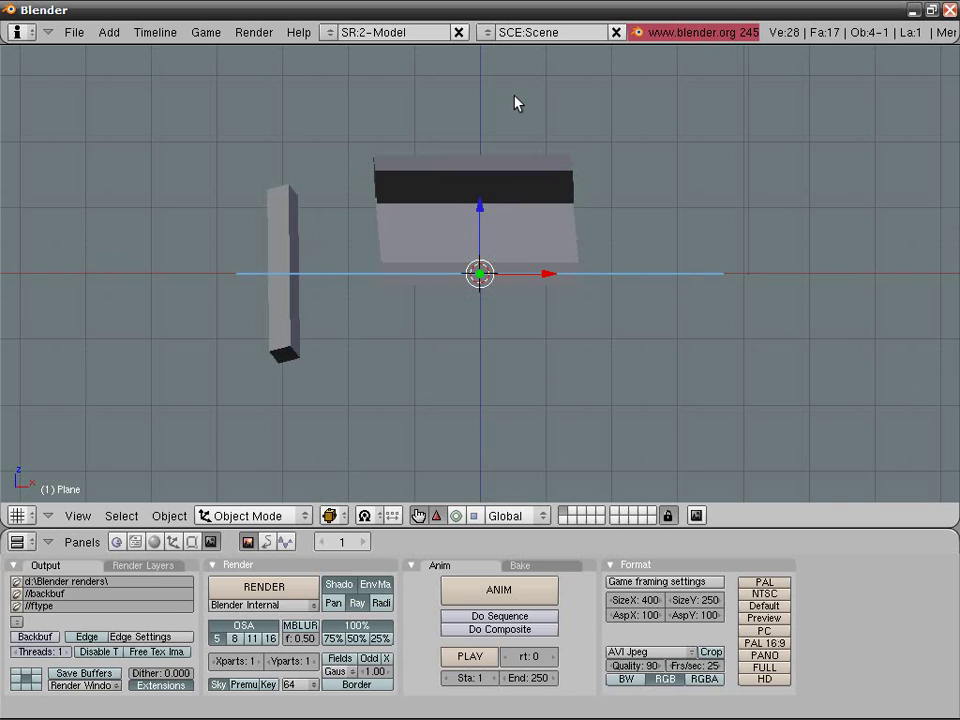
pyautogui.moveTo(482, 210); pyautogui.dragTo(445, 309)
pyautogui.press('KP_5')
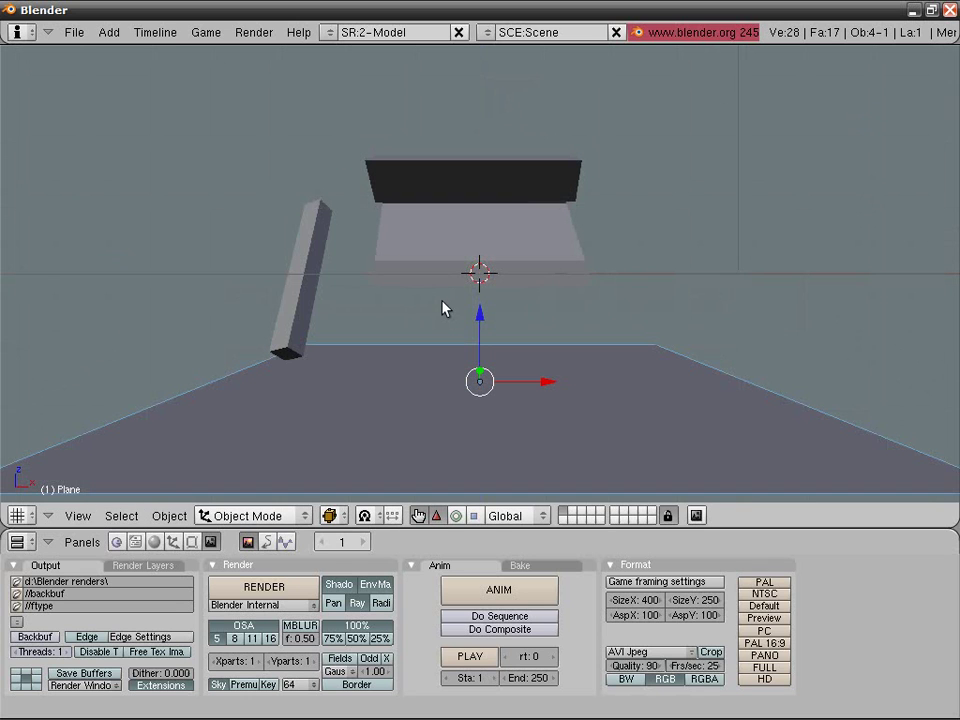
pyautogui.moveTo(445, 309); pyautogui.dragTo(523, 201, button='middle')
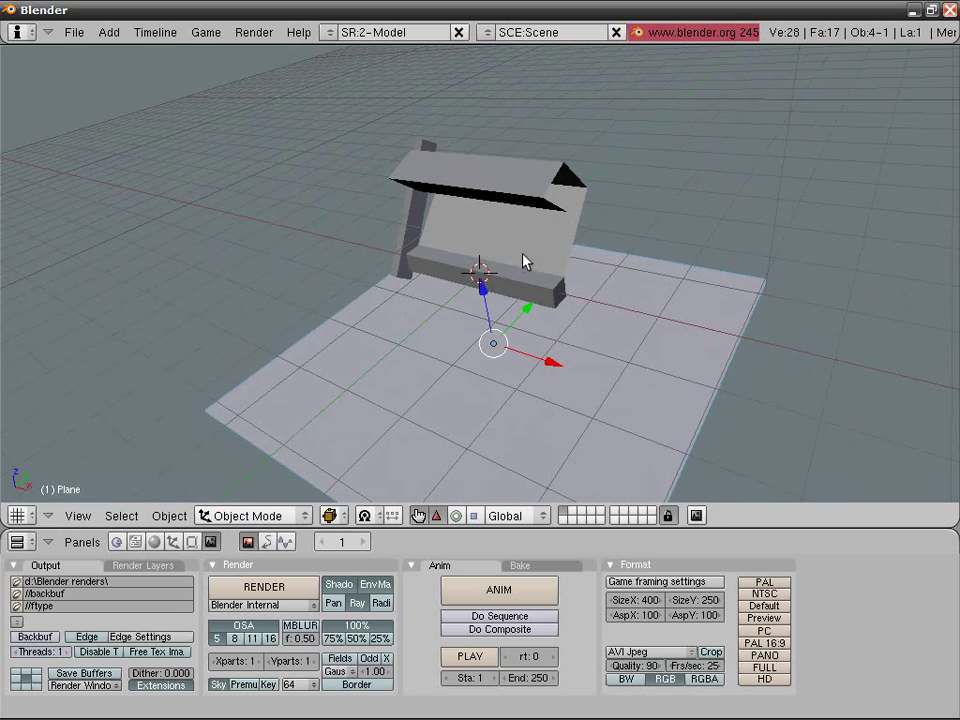
pyautogui.scroll(-4, 590, 180)
pyautogui.click(329, 515)
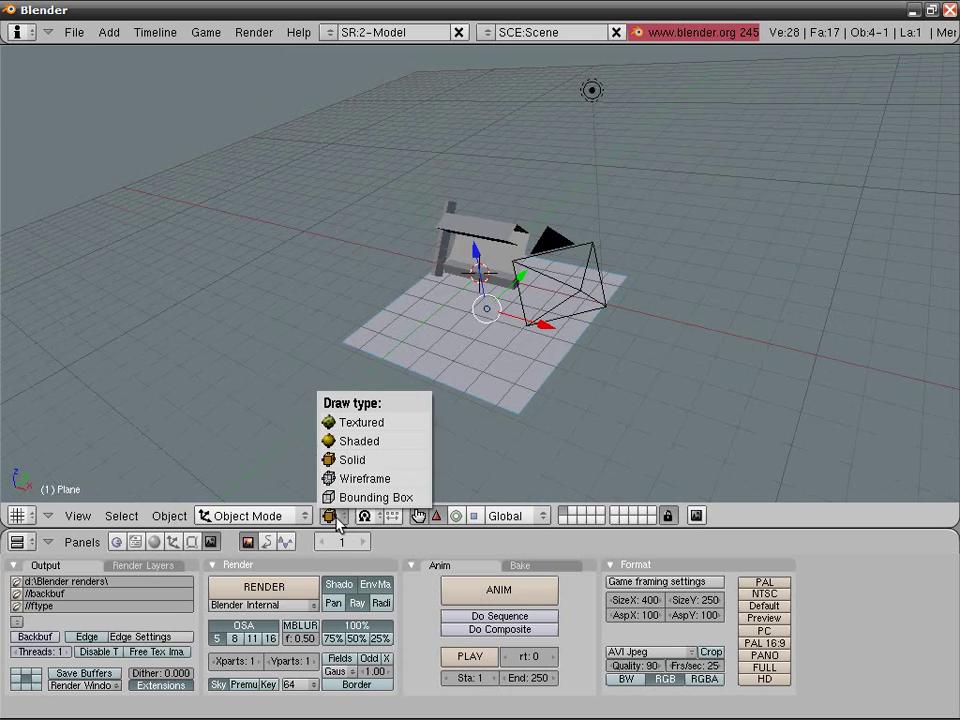
pyautogui.click(358, 459)
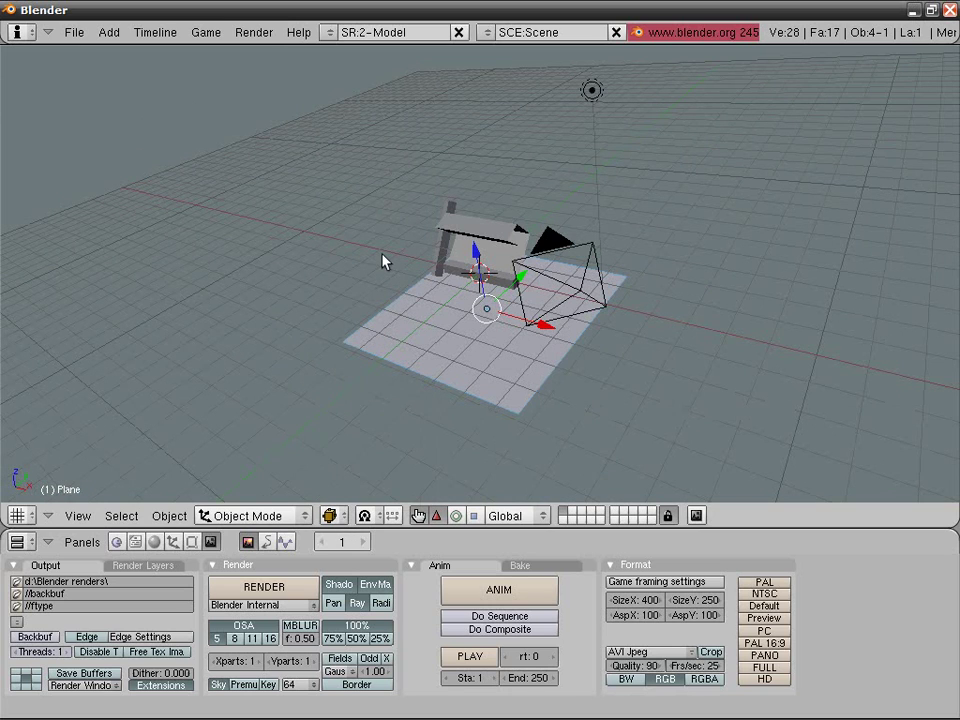
pyautogui.rightClick(598, 98)
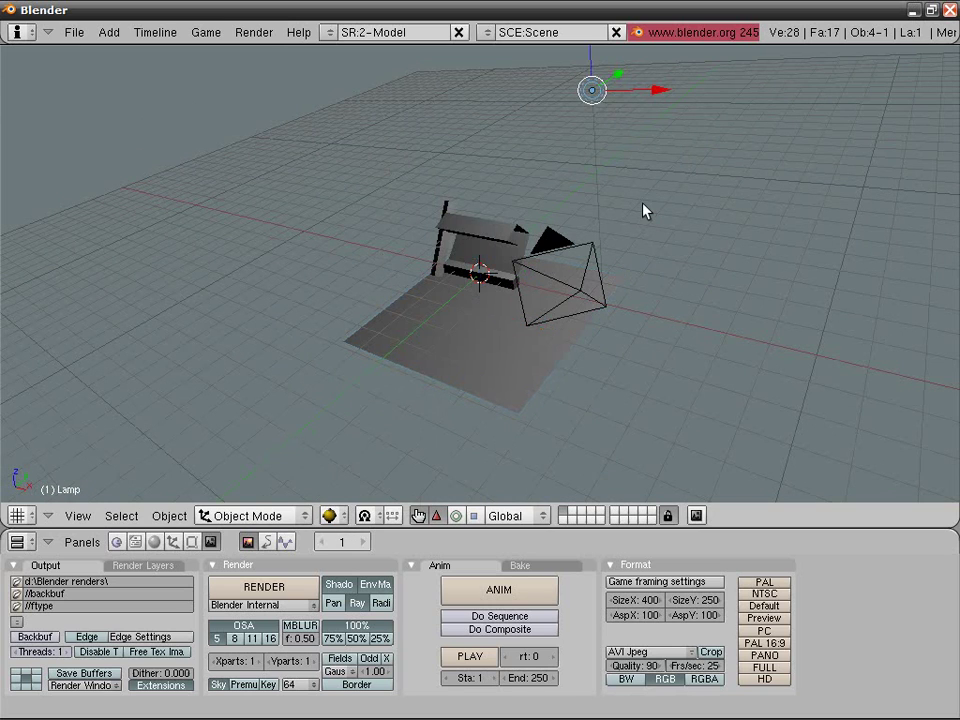
pyautogui.press('g')
pyautogui.hotkey('shift', 'z')
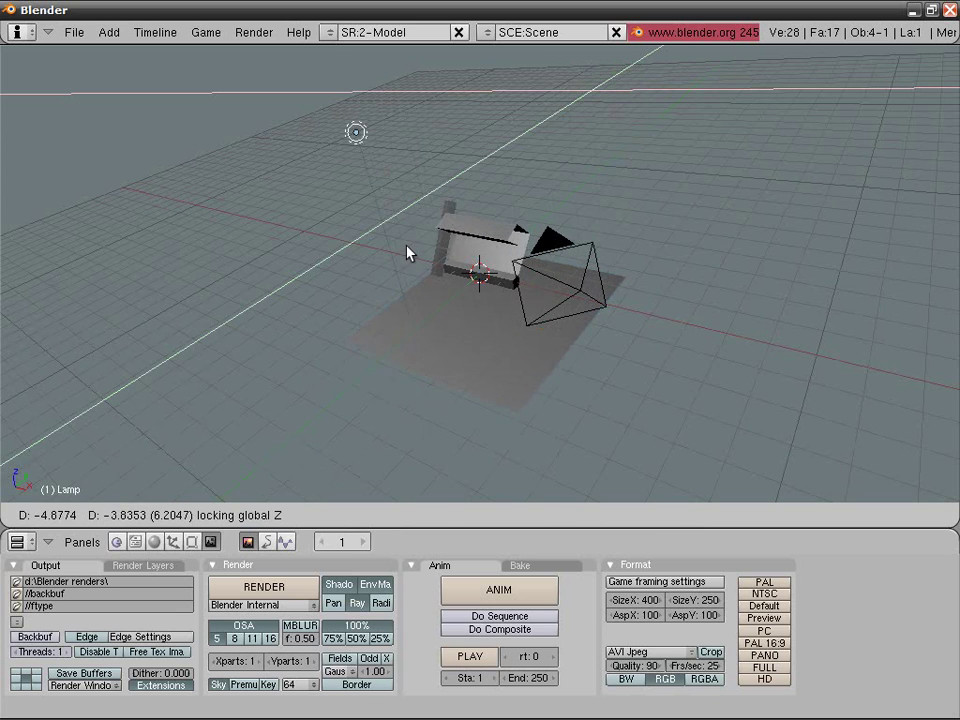
pyautogui.click(408, 253)
pyautogui.moveTo(408, 253); pyautogui.dragTo(585, 372, button='middle')
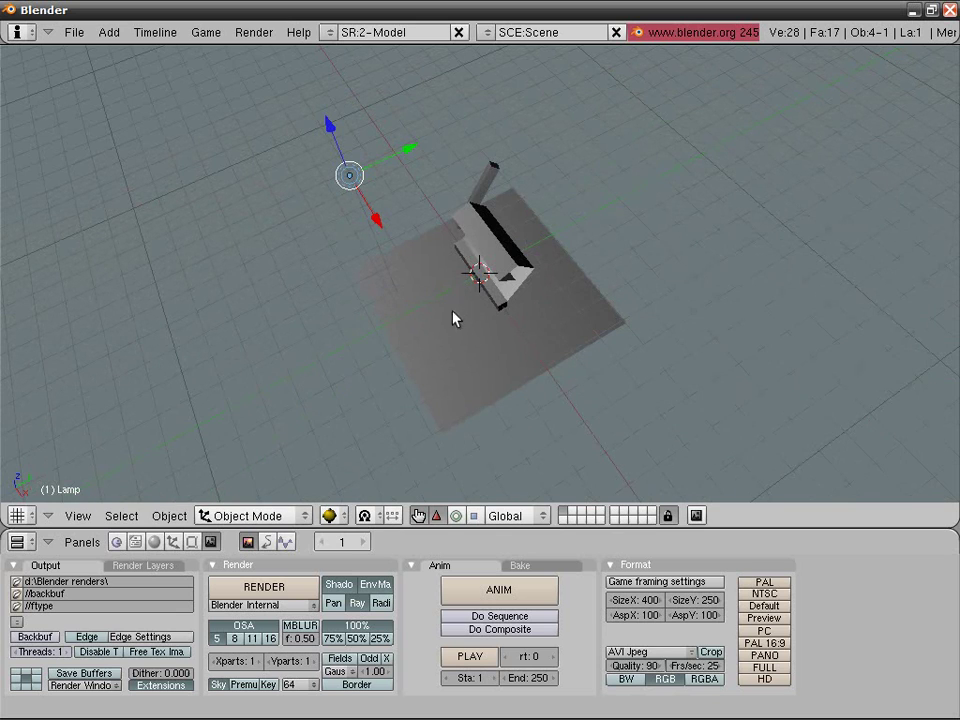
pyautogui.moveTo(450, 306)
pyautogui.mouseDown(button='middle')
pyautogui.moveTo(437, 281)
pyautogui.moveTo(441, 248)
pyautogui.moveTo(443, 289)
pyautogui.mouseUp(button='middle')
pyautogui.scroll(5, 447, 260)
pyautogui.moveTo(450, 229); pyautogui.dragTo(486, 270, button='middle')
pyautogui.press('z')
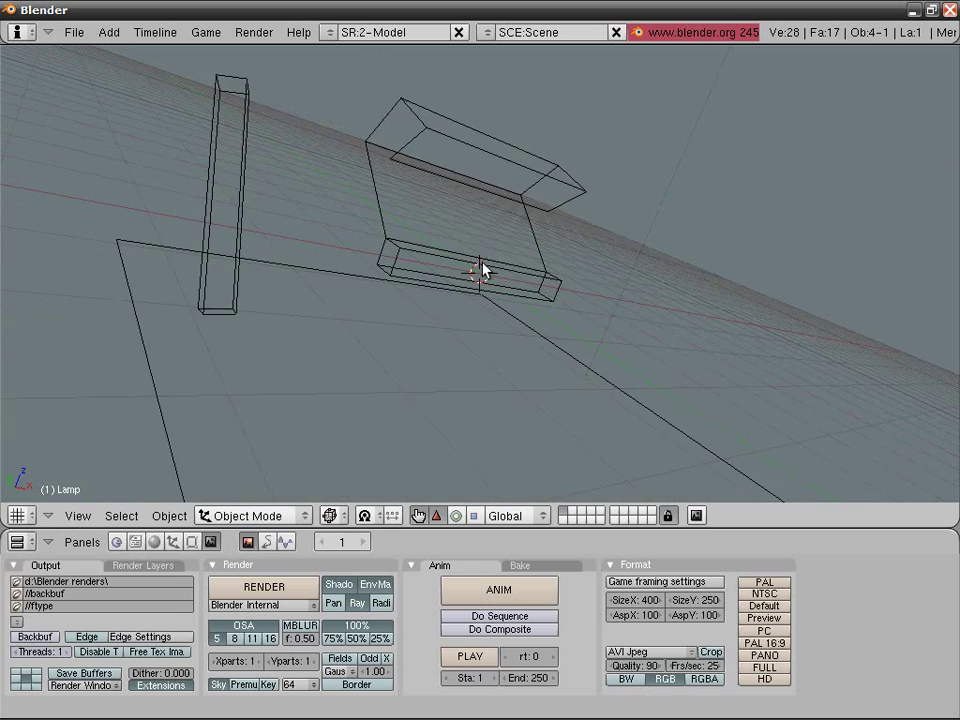
pyautogui.press('z')
pyautogui.moveTo(568, 336); pyautogui.dragTo(195, 328, button='middle')
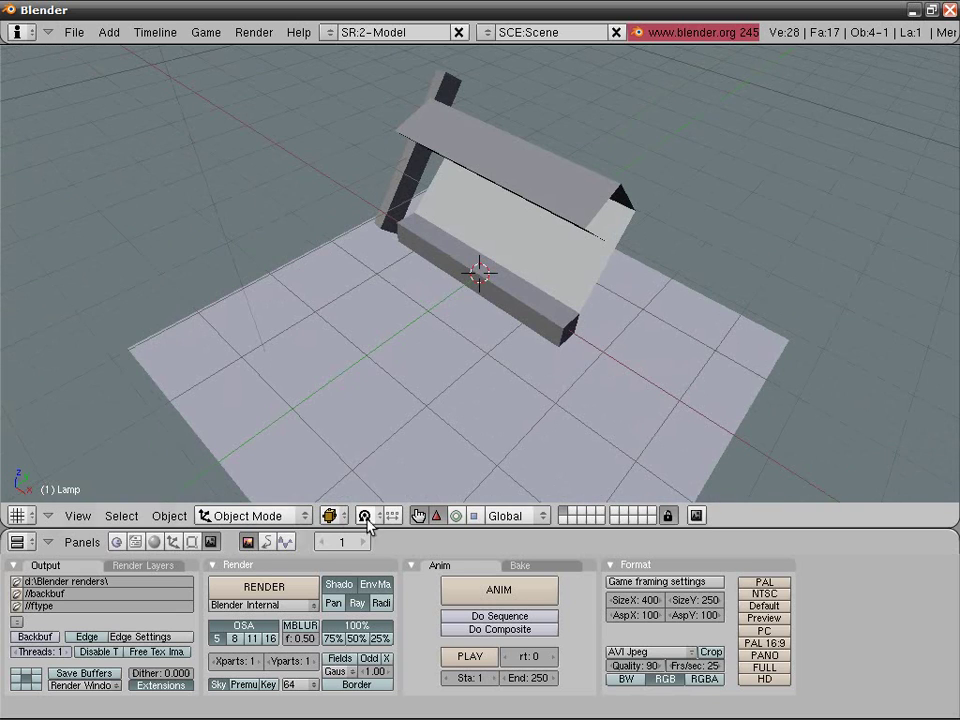
# Select the bent-arm Cube, switch it to UV Face Select, and begin splitting the 3D view.
pyautogui.click(331, 516)
pyautogui.moveTo(636, 360)
pyautogui.mouseDown(button='middle')
pyautogui.moveTo(456, 349)
pyautogui.moveTo(487, 330)
pyautogui.moveTo(480, 414)
pyautogui.moveTo(508, 343)
pyautogui.mouseUp(button='middle')
pyautogui.rightClick(487, 330)
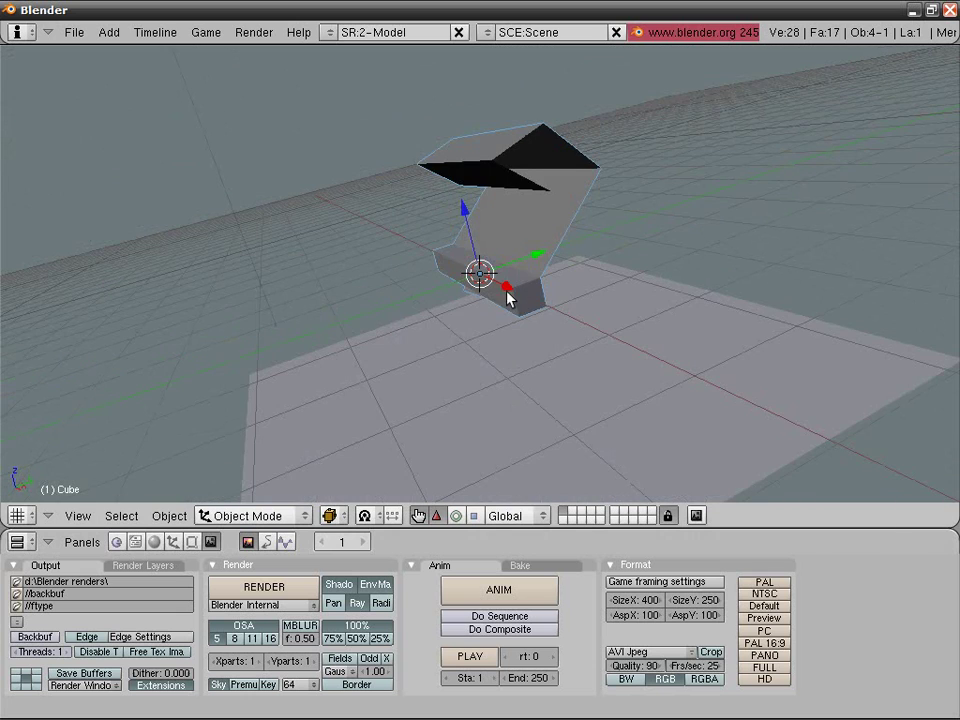
pyautogui.moveTo(506, 291); pyautogui.dragTo(588, 289, button='middle')
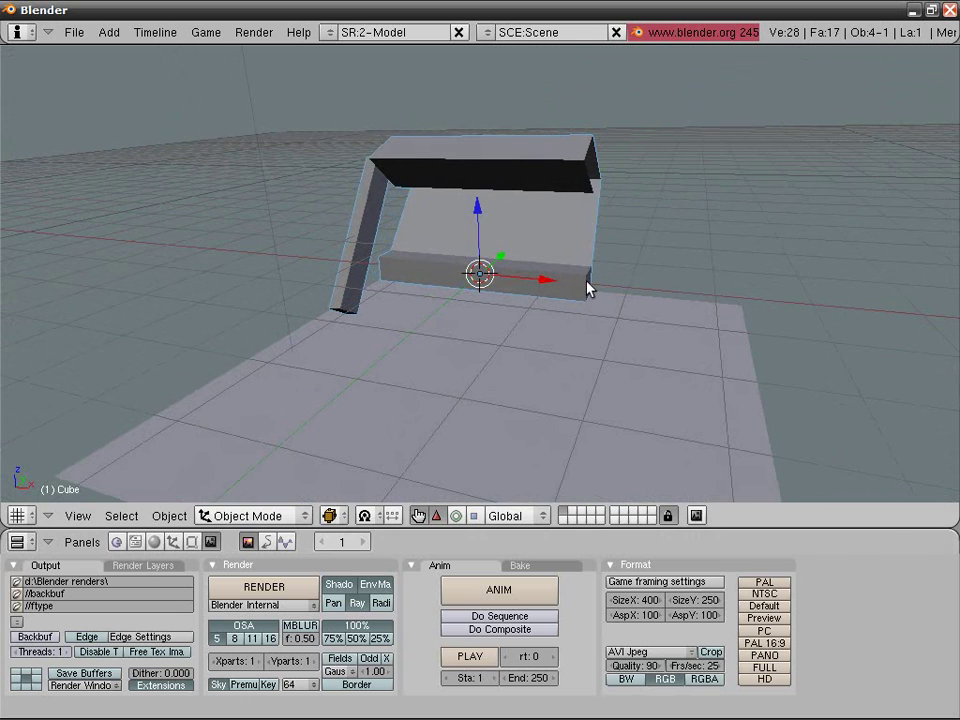
pyautogui.press('f')
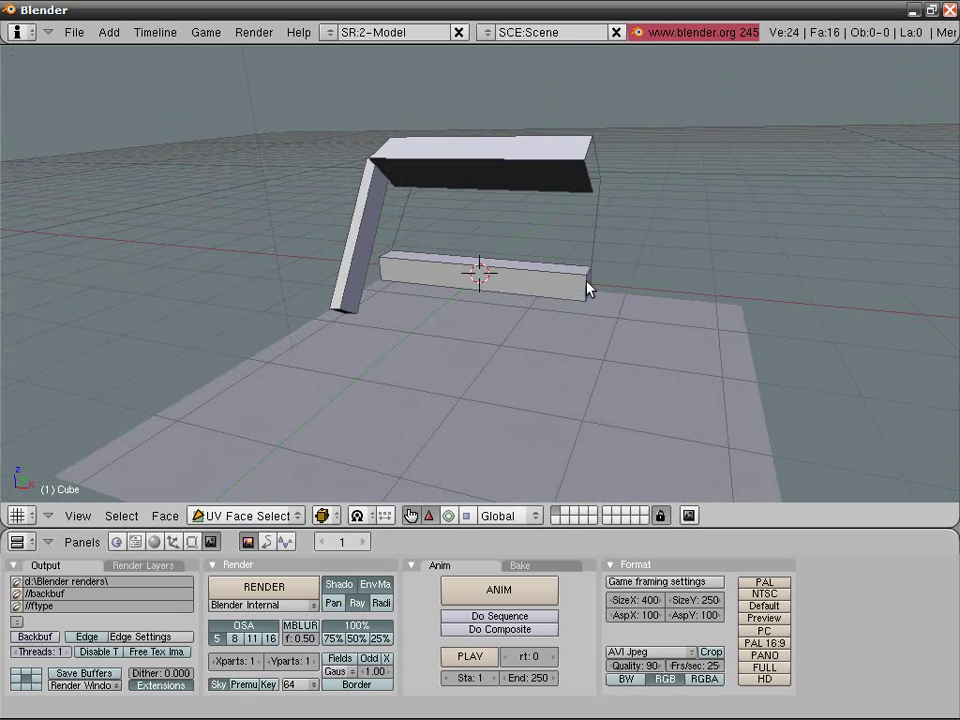
pyautogui.click(246, 520)
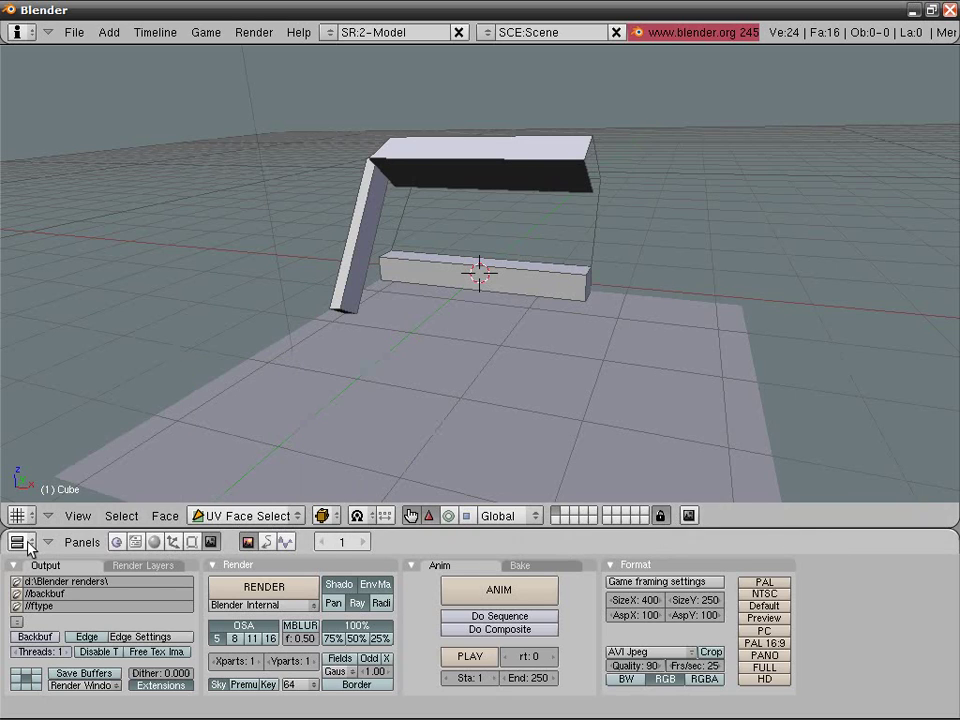
pyautogui.rightClick(666, 529)
pyautogui.click(645, 528)
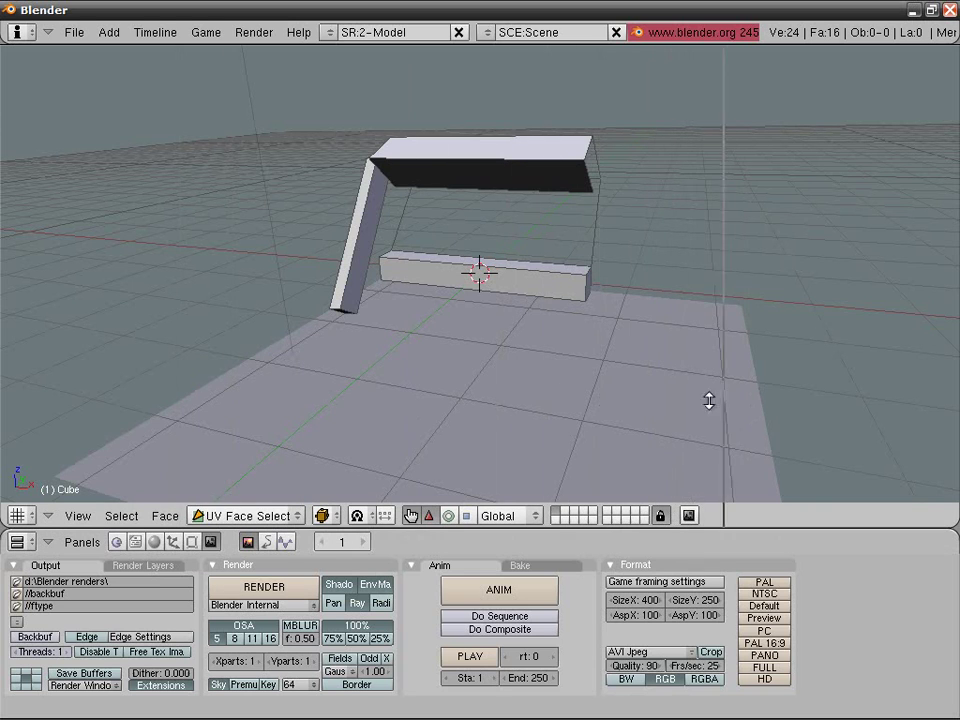
# Make the new right-hand area a UV/Image Editor, select all faces, and show Editing (F9).
pyautogui.click(689, 452)
pyautogui.click(701, 515)
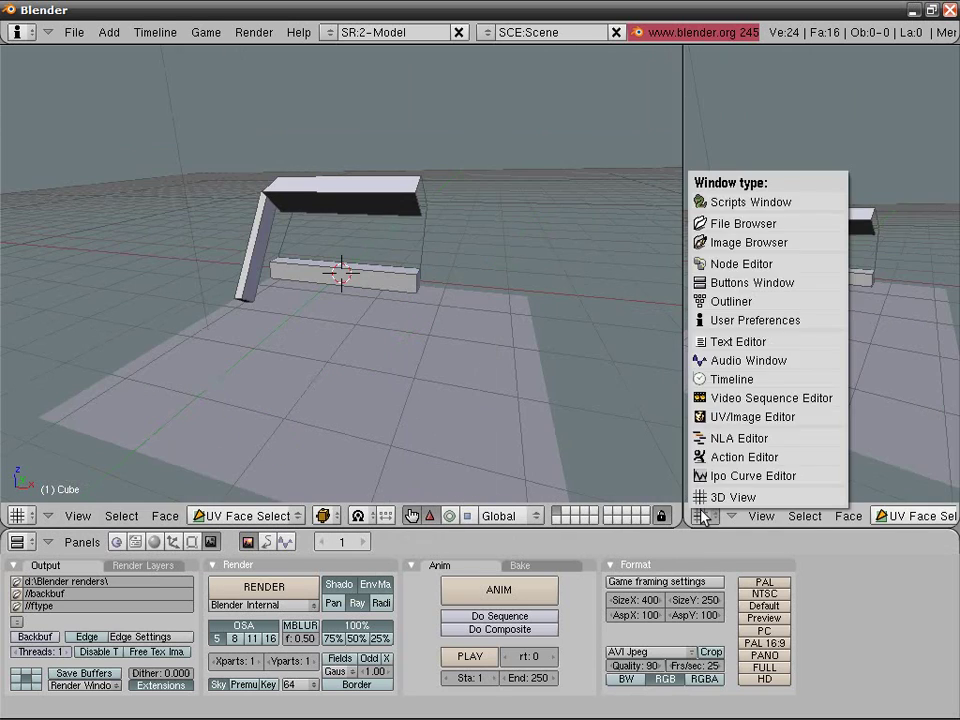
pyautogui.click(735, 417)
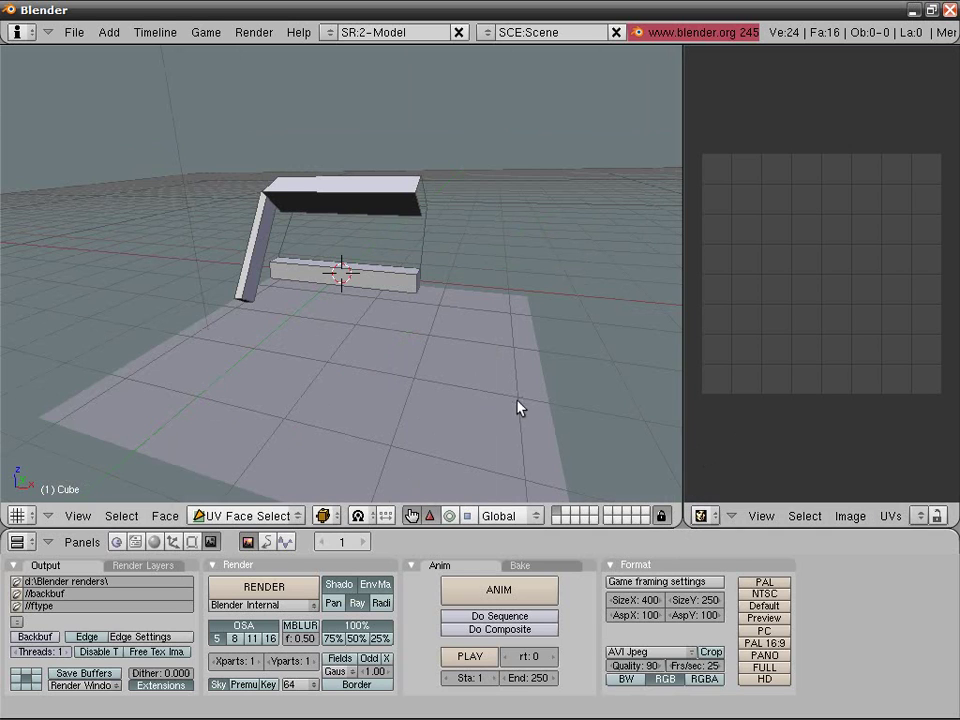
pyautogui.moveTo(519, 407); pyautogui.dragTo(390, 337, button='middle')
pyautogui.press('a')
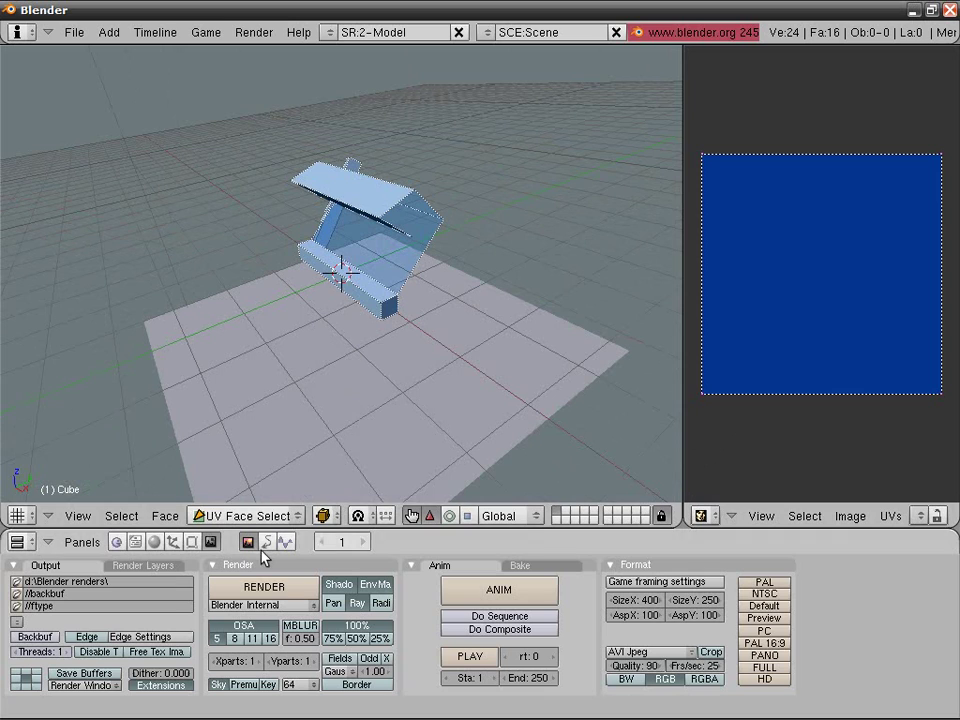
pyautogui.click(192, 543)
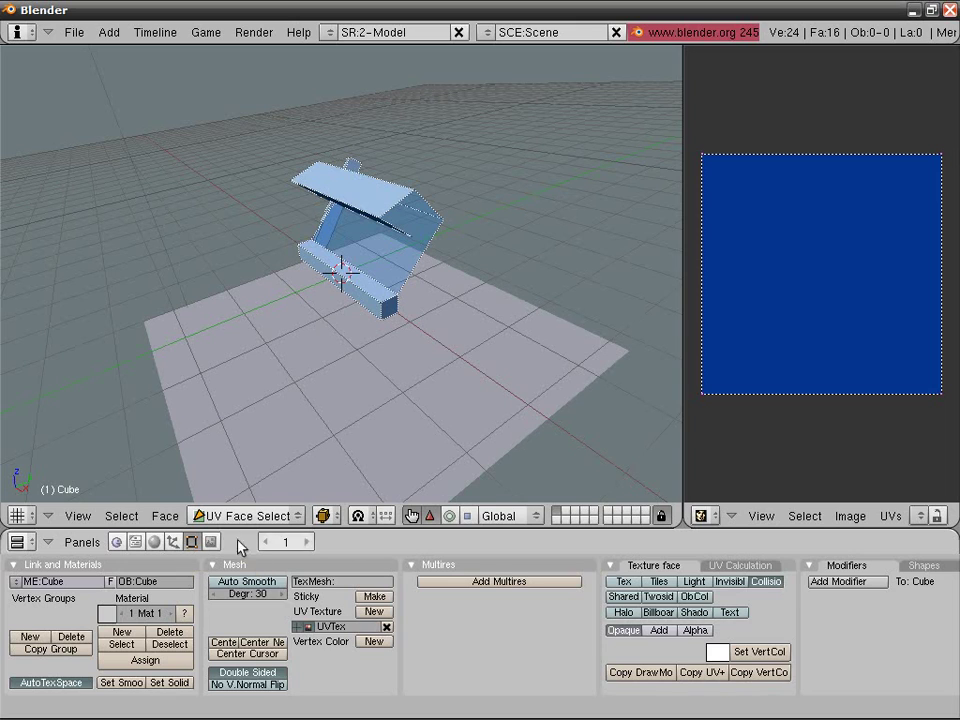
# Enable Twosid in the Texture face panel and copy that draw mode to all faces.
pyautogui.click(660, 598)
pyautogui.moveTo(440, 385); pyautogui.dragTo(373, 289, button='middle')
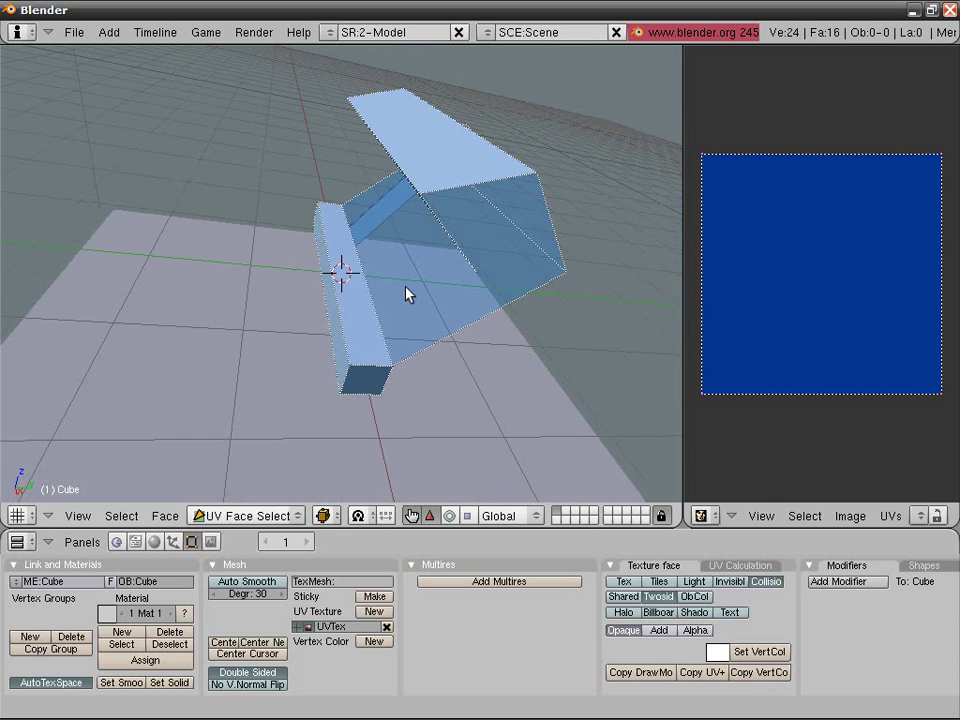
pyautogui.click(663, 673)
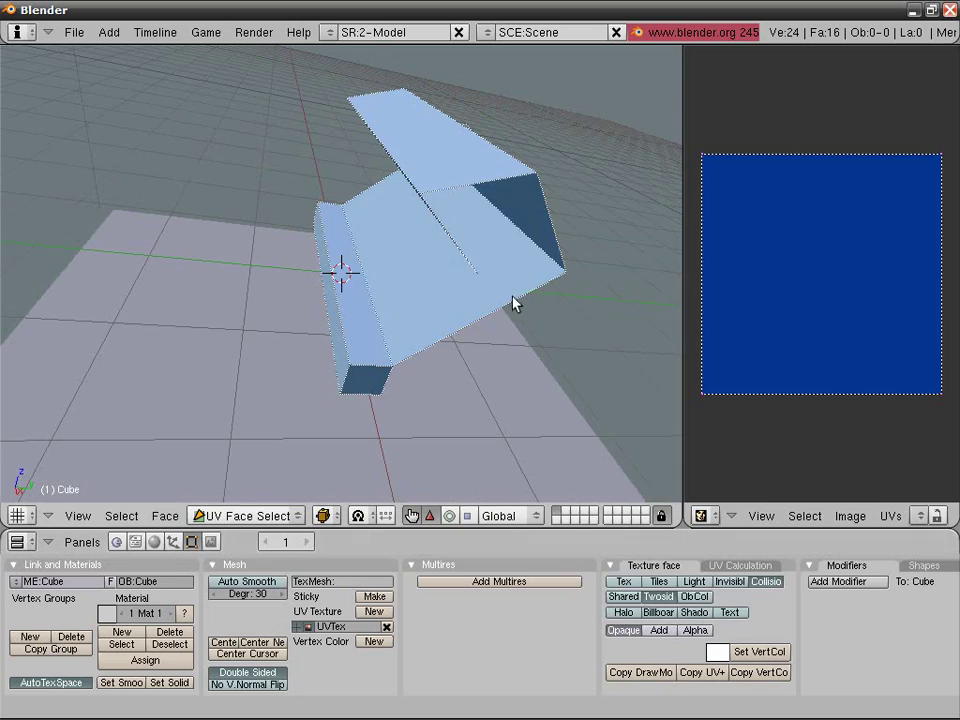
pyautogui.moveTo(514, 242); pyautogui.dragTo(335, 255, button='middle')
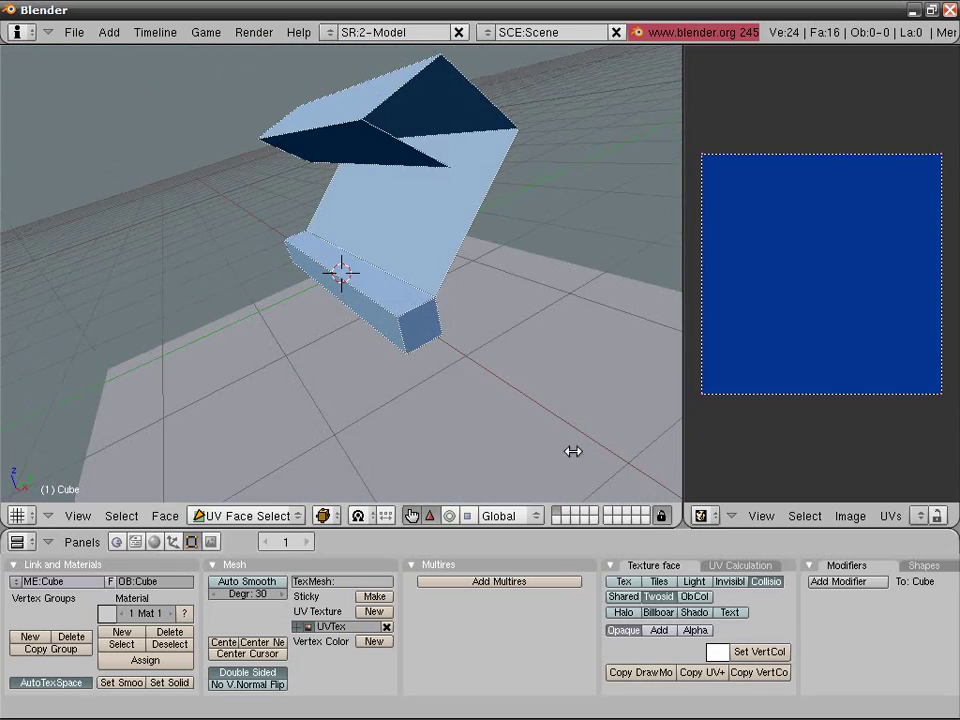
pyautogui.click(851, 516)
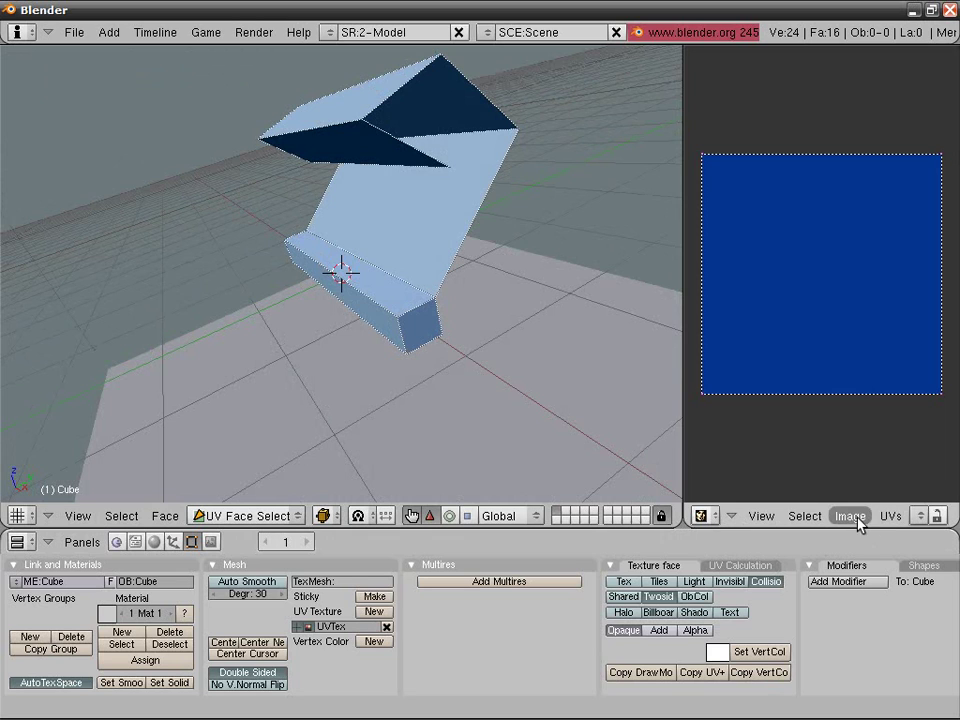
# Create a new 512 × 512 image in the UV/Image Editor for the Cube's faces.
pyautogui.click(857, 516)
pyautogui.click(846, 496)
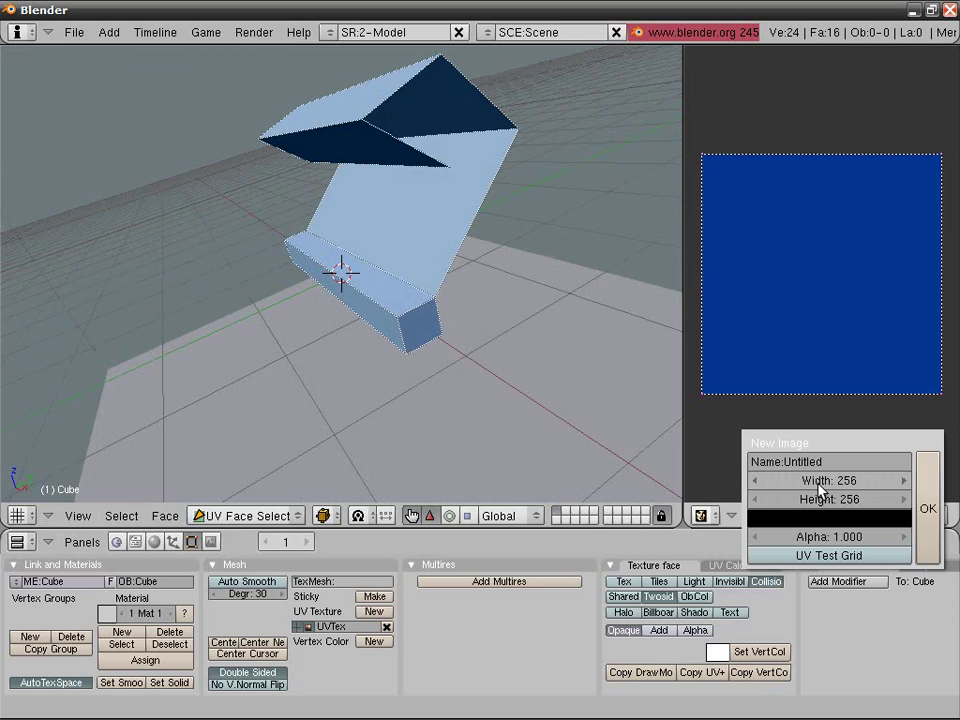
pyautogui.click(820, 484)
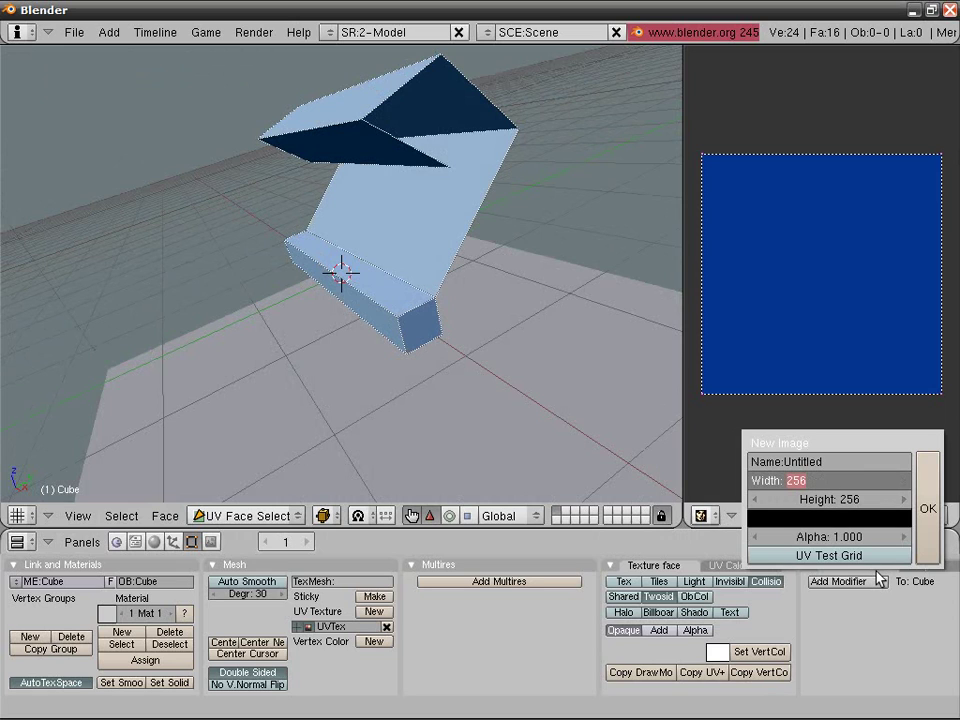
pyautogui.write('512')
pyautogui.press('Return')
pyautogui.click(831, 499)
pyautogui.write('512')
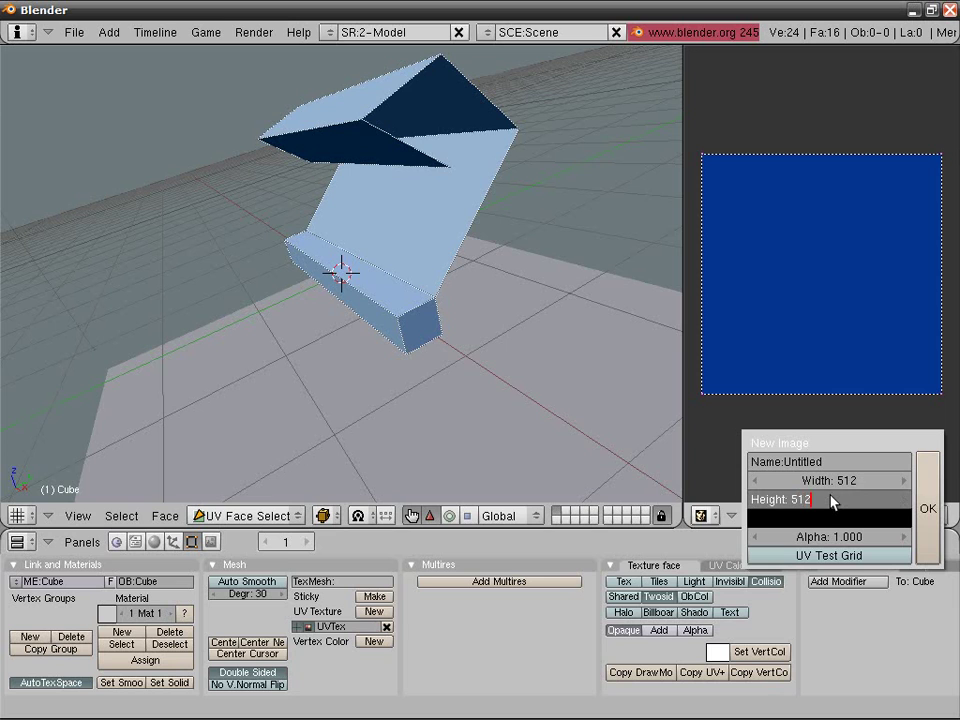
pyautogui.press('Return')
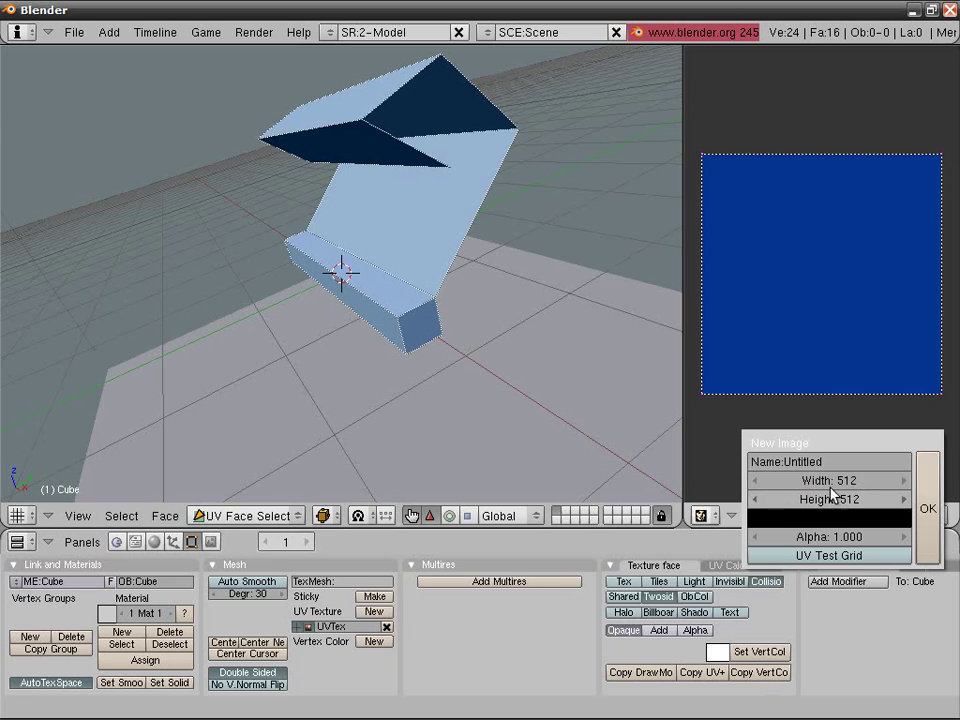
pyautogui.press('Return')
pyautogui.scroll(-4, 752, 406)
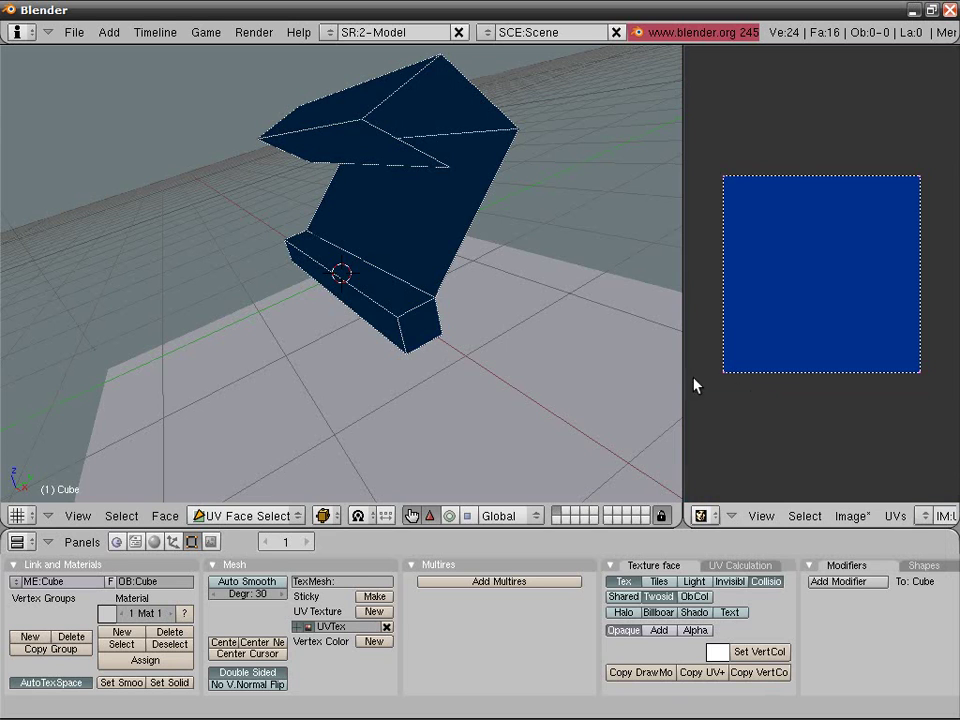
# Unwrap the Cube with smart projections, then return to Object Mode.
pyautogui.moveTo(358, 349); pyautogui.dragTo(390, 342, button='middle')
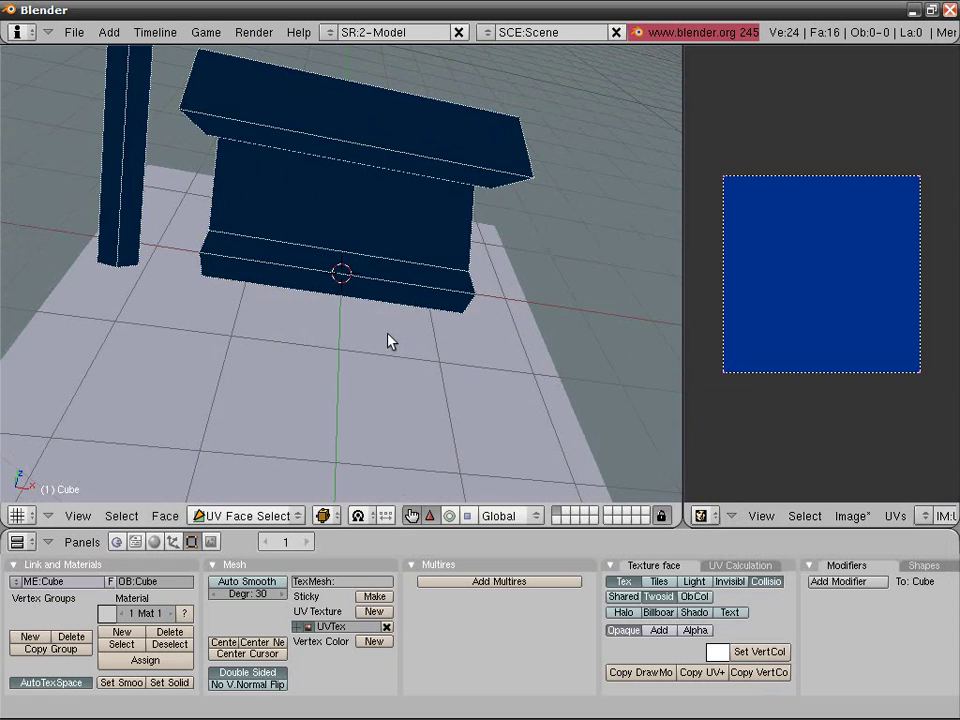
pyautogui.press('u')
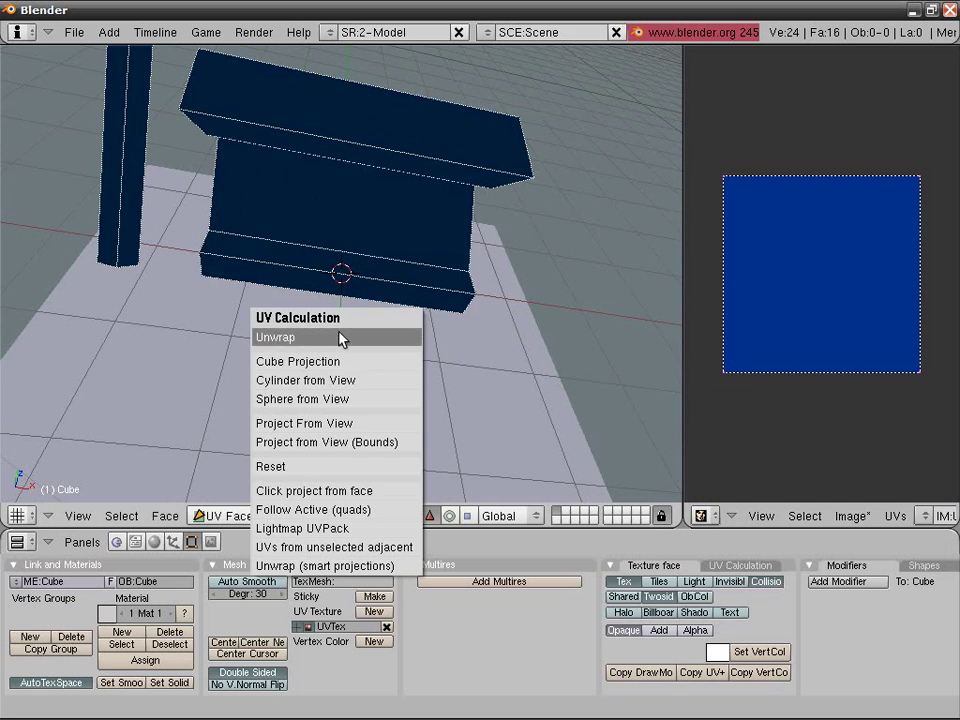
pyautogui.click(310, 566)
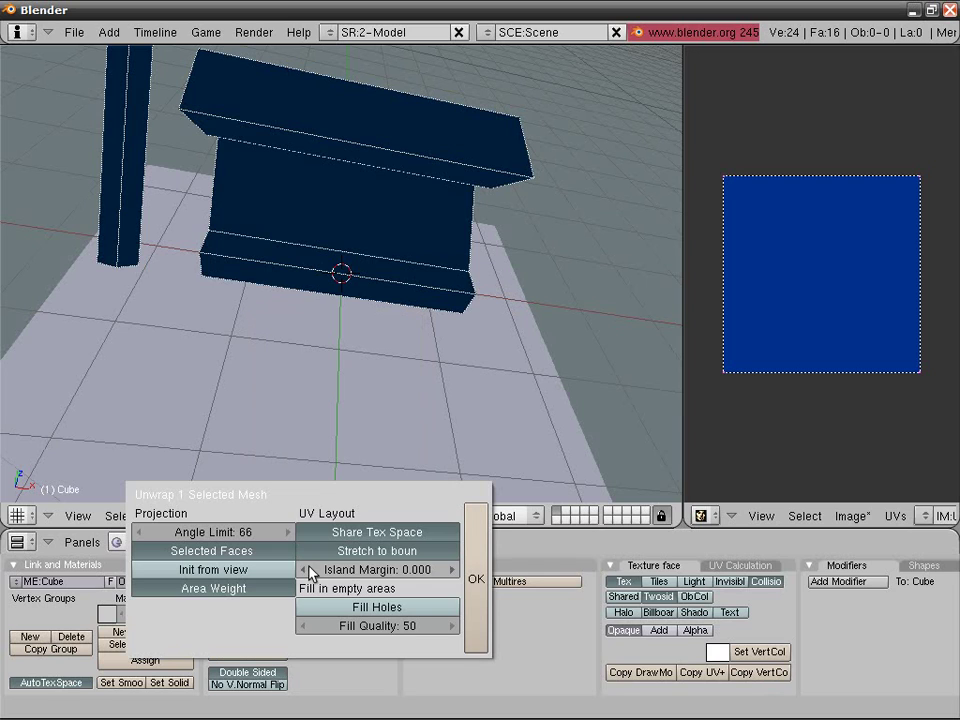
pyautogui.click(480, 560)
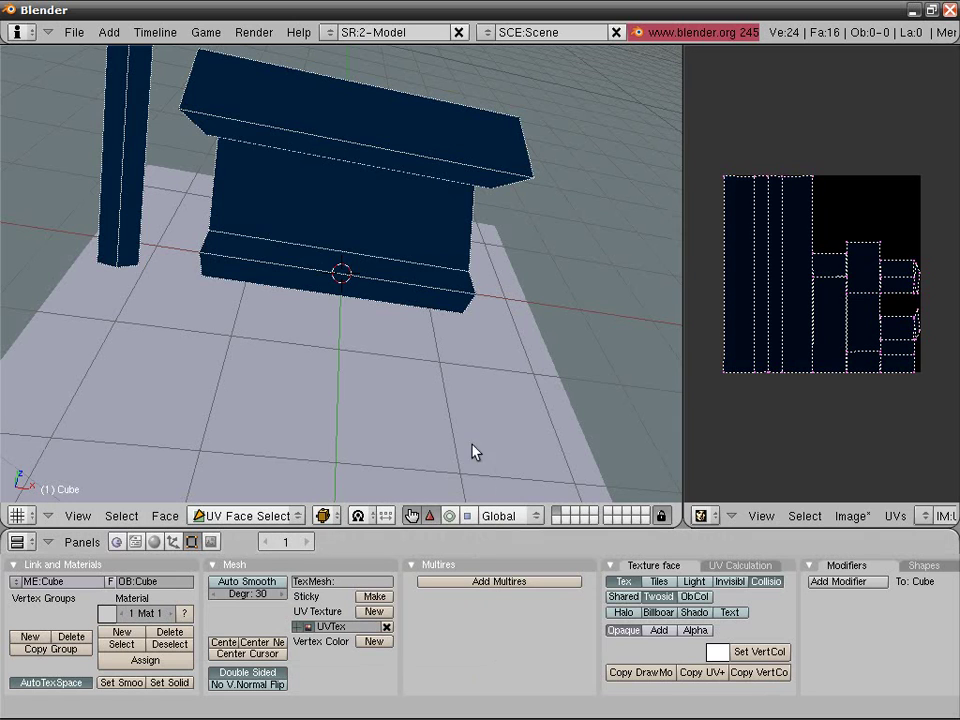
pyautogui.moveTo(474, 450); pyautogui.dragTo(594, 401, button='middle')
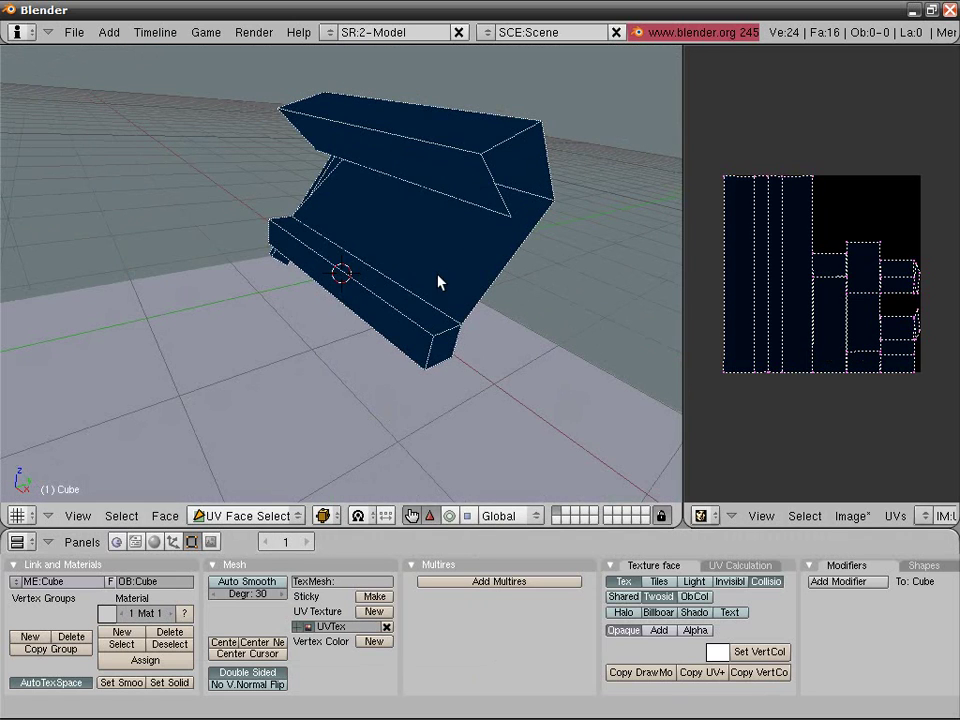
pyautogui.moveTo(439, 279); pyautogui.dragTo(579, 422, button='middle')
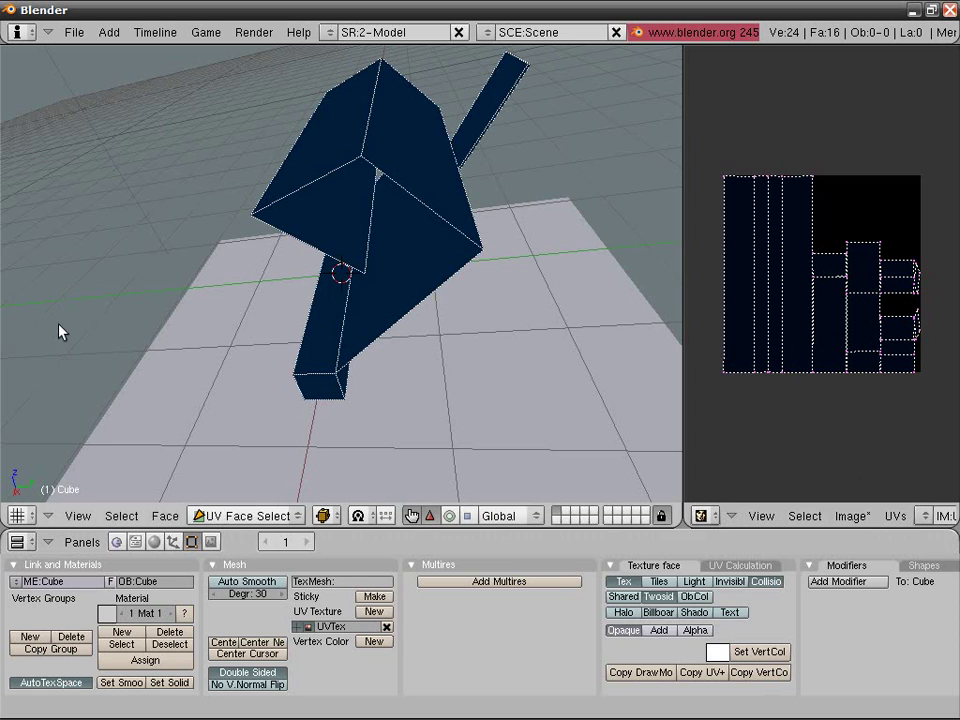
pyautogui.moveTo(60, 330); pyautogui.dragTo(100, 327, button='middle')
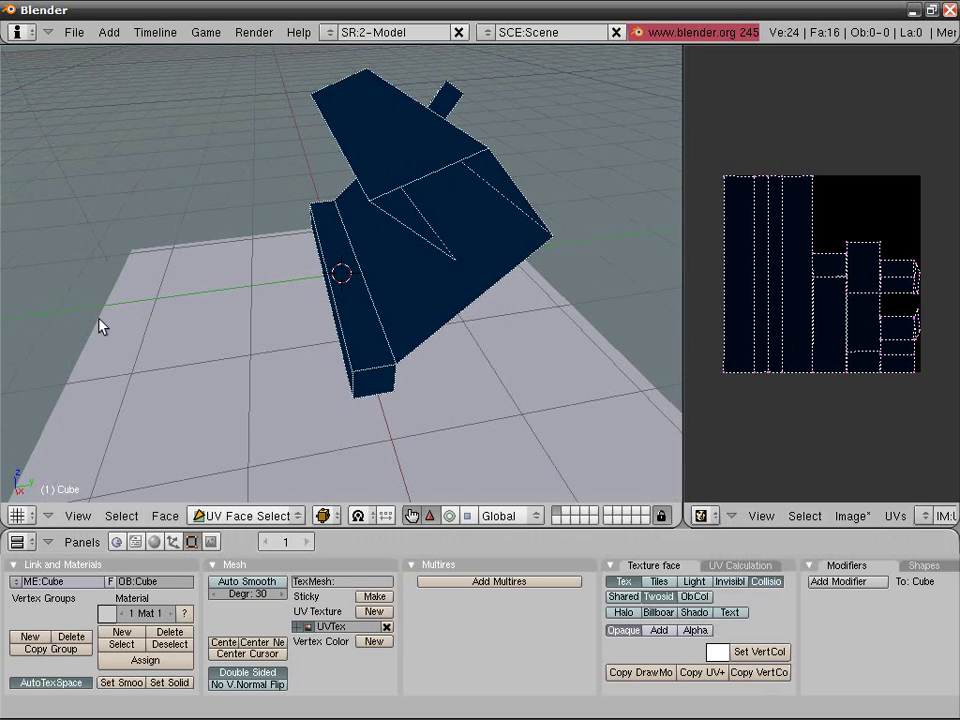
pyautogui.press('f')
pyautogui.moveTo(99, 326); pyautogui.dragTo(261, 364, button='middle')
# Select the ground plane, enter UV Face Select and create a new 256 × 256 image.
pyautogui.rightClick(261, 364)
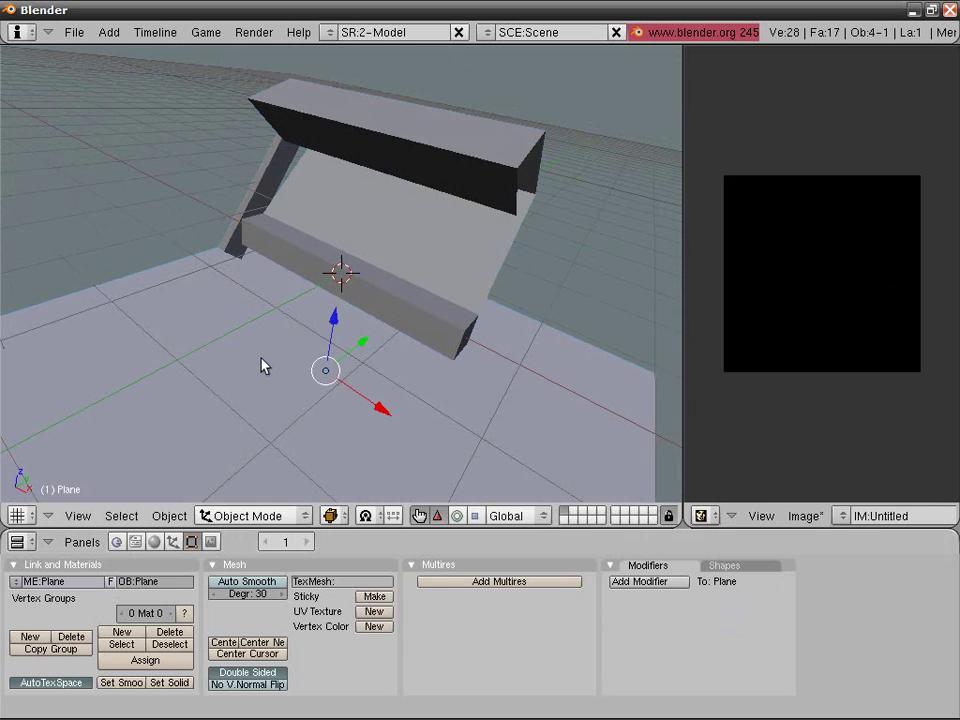
pyautogui.scroll(-2, 335, 358)
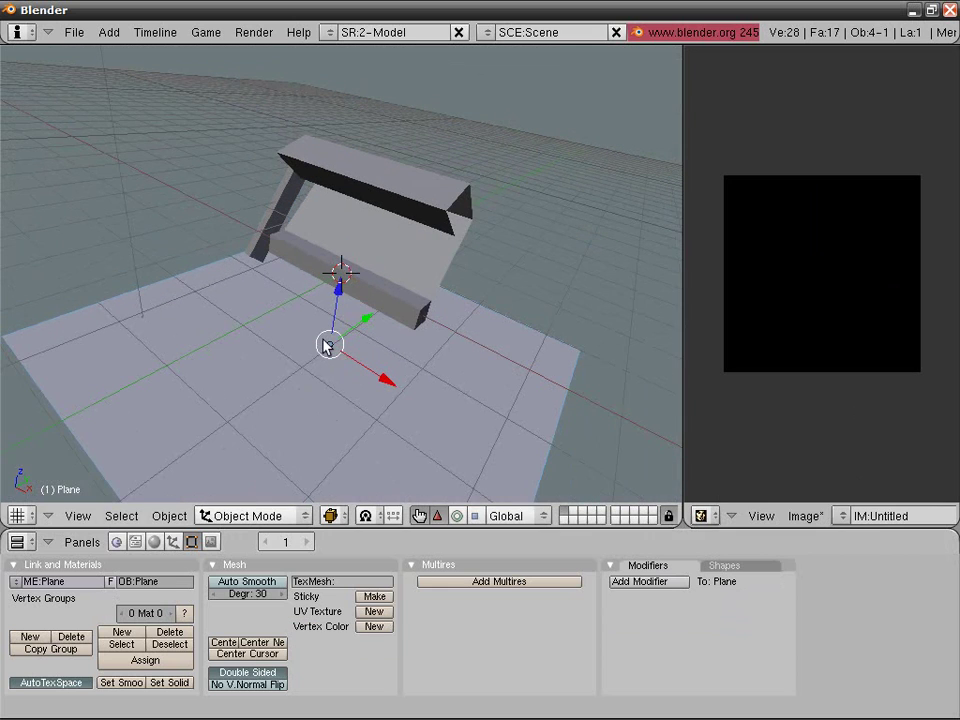
pyautogui.press('f')
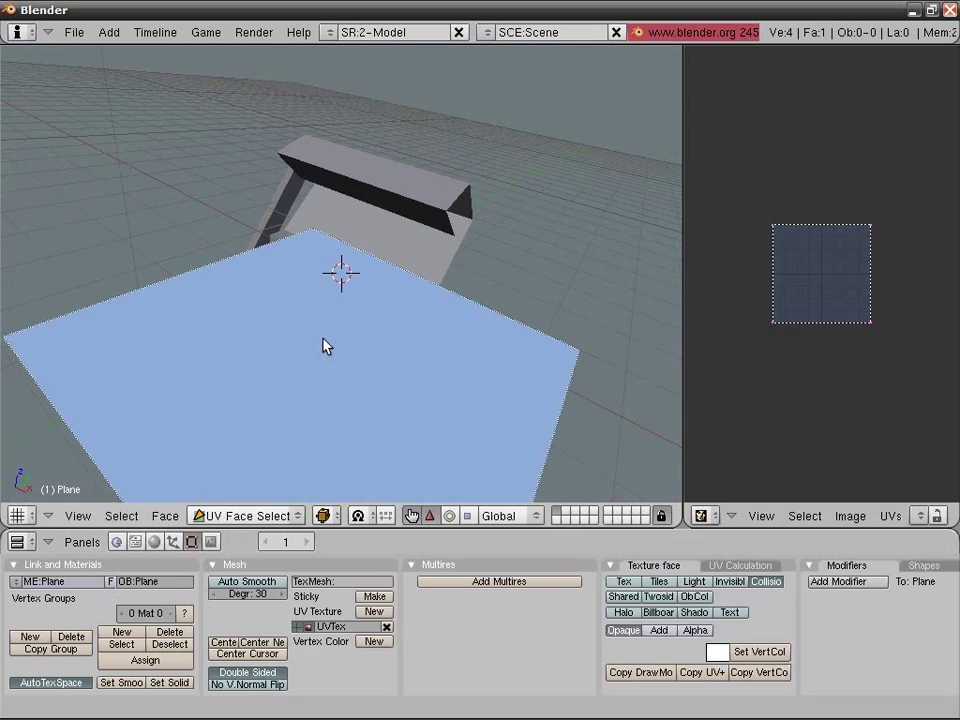
pyautogui.click(852, 516)
pyautogui.click(849, 498)
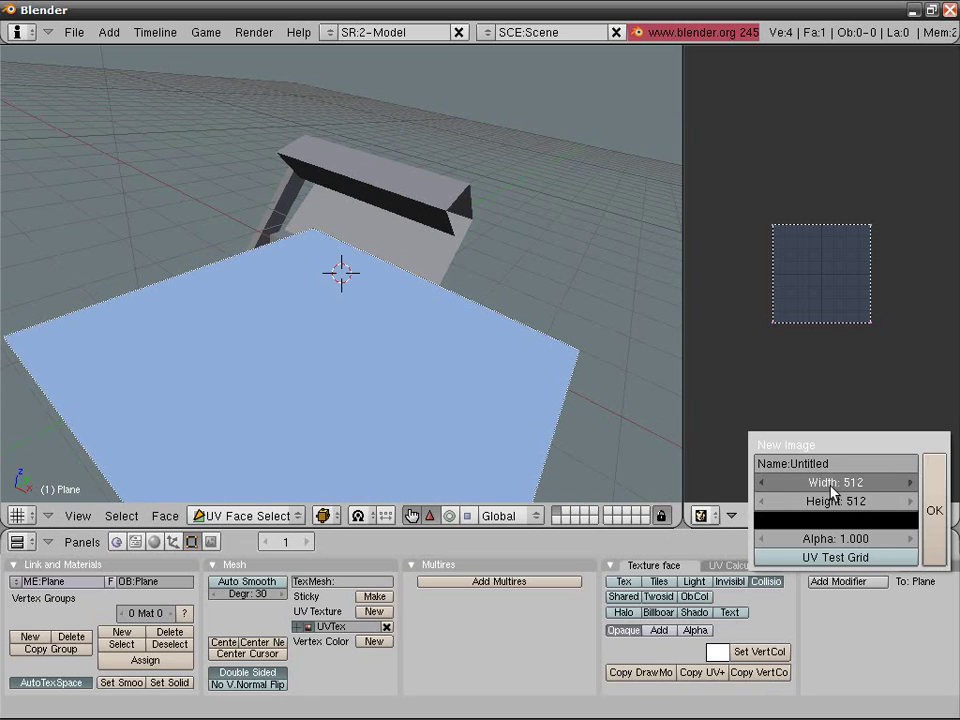
pyautogui.click(831, 484)
pyautogui.write('256')
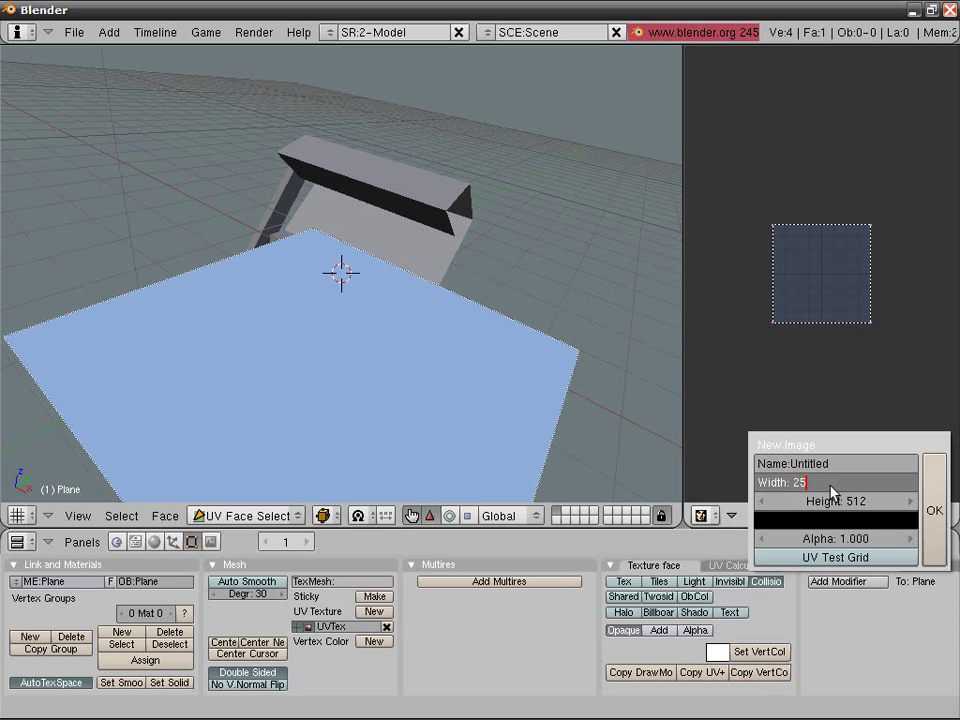
pyautogui.press('Return')
pyautogui.click(830, 501)
pyautogui.write('256')
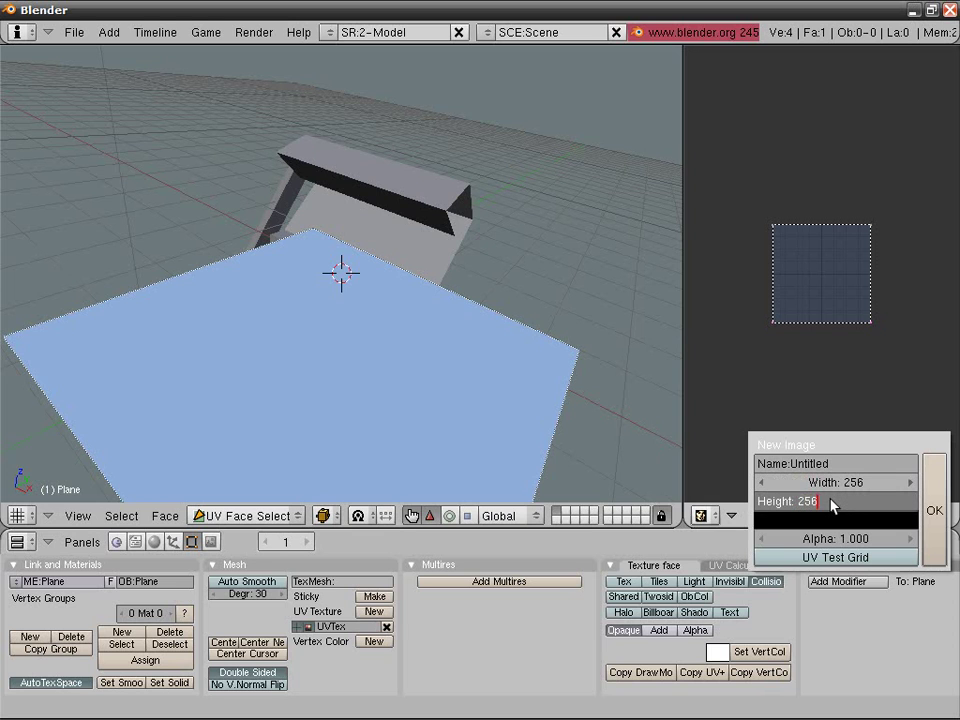
pyautogui.press('Return')
pyautogui.press('Return')
# Unwrap the plane's UVs onto the new 256 image.
pyautogui.moveTo(466, 395); pyautogui.dragTo(409, 416, button='middle')
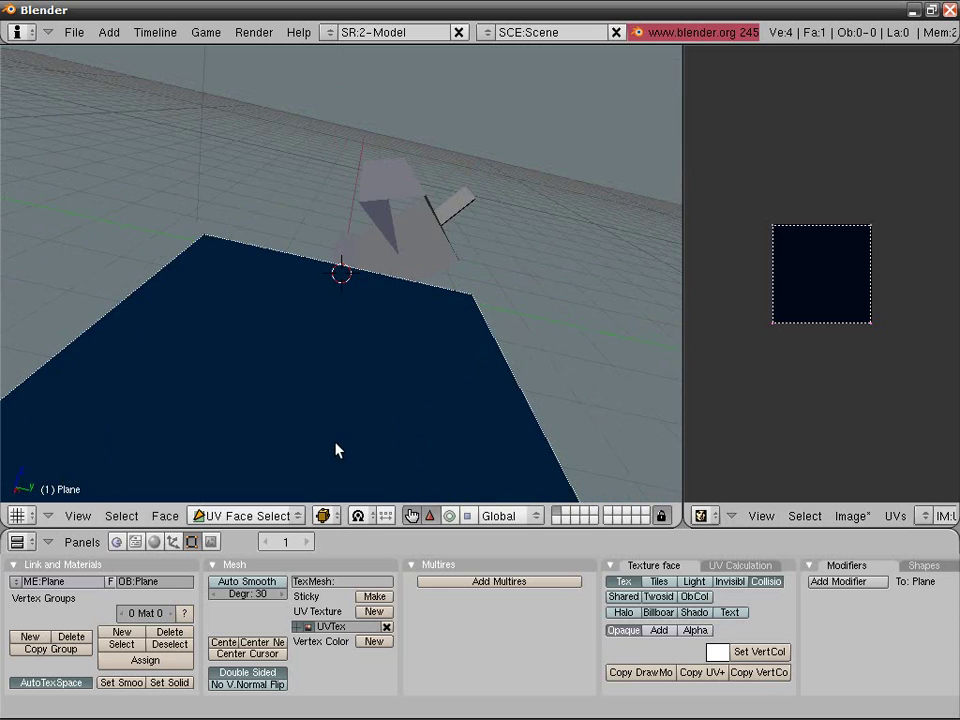
pyautogui.press('u')
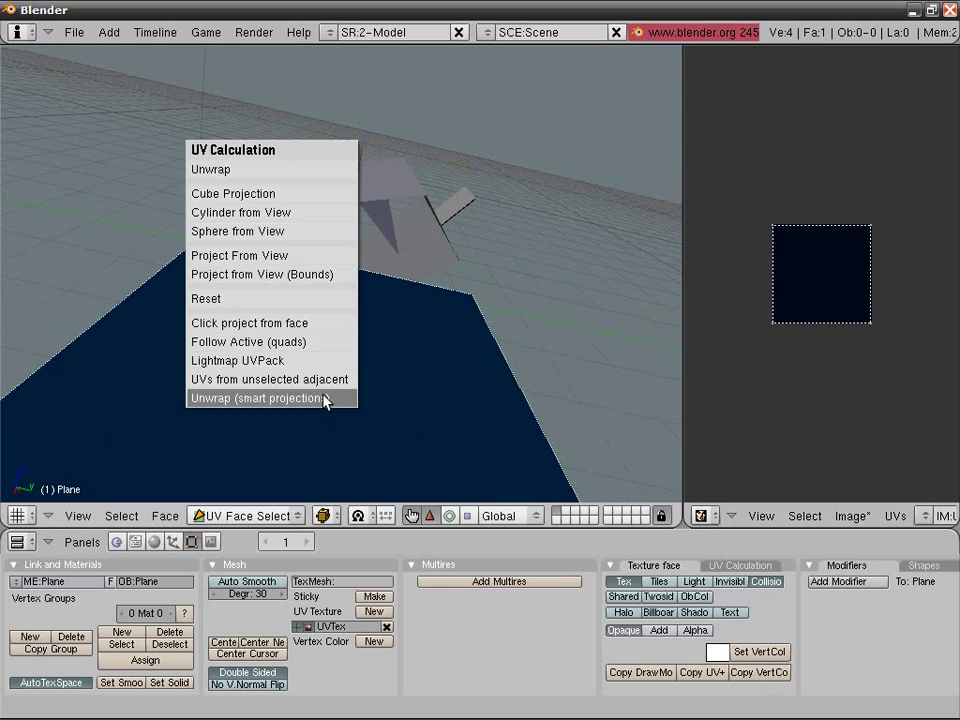
pyautogui.click(234, 172)
pyautogui.moveTo(236, 176); pyautogui.dragTo(447, 286, button='middle')
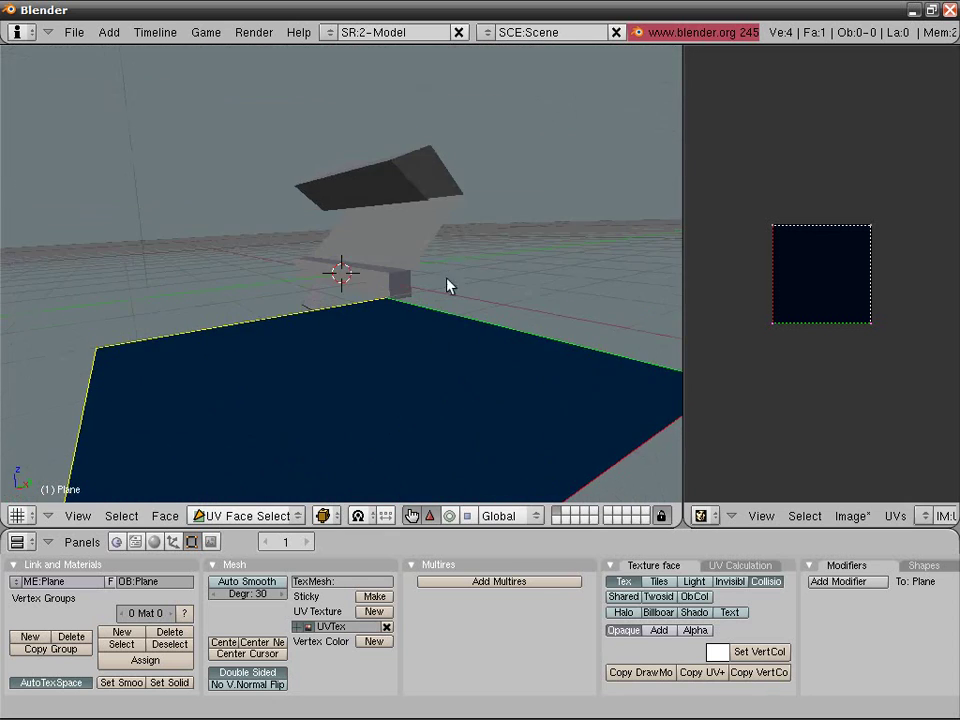
# Return to Object Mode, select the Cube and show its material settings (F5).
pyautogui.press('f')
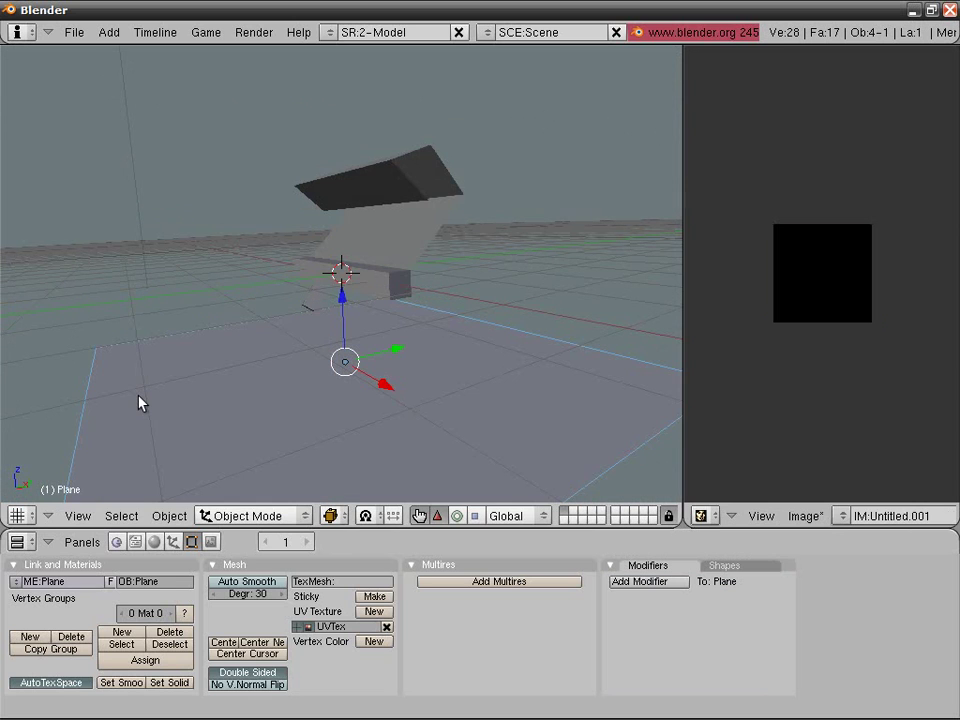
pyautogui.moveTo(139, 403); pyautogui.dragTo(396, 279, button='middle')
pyautogui.rightClick(396, 279)
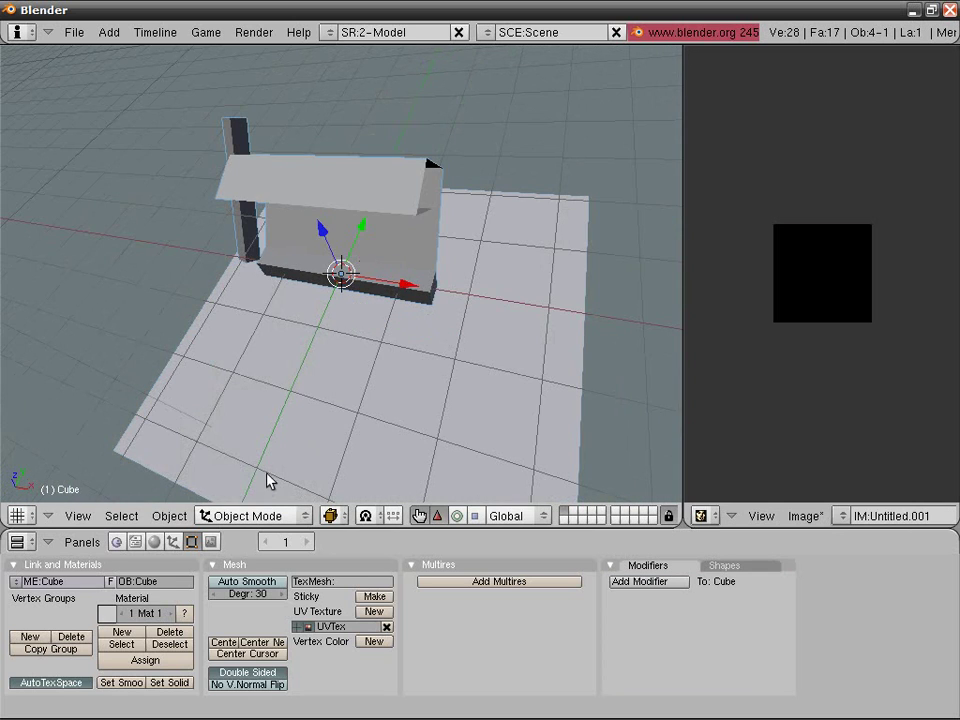
pyautogui.press('F5')
# Select the spot lamp, make a test render with F12, then close it.
pyautogui.moveTo(330, 422); pyautogui.dragTo(287, 388, button='middle')
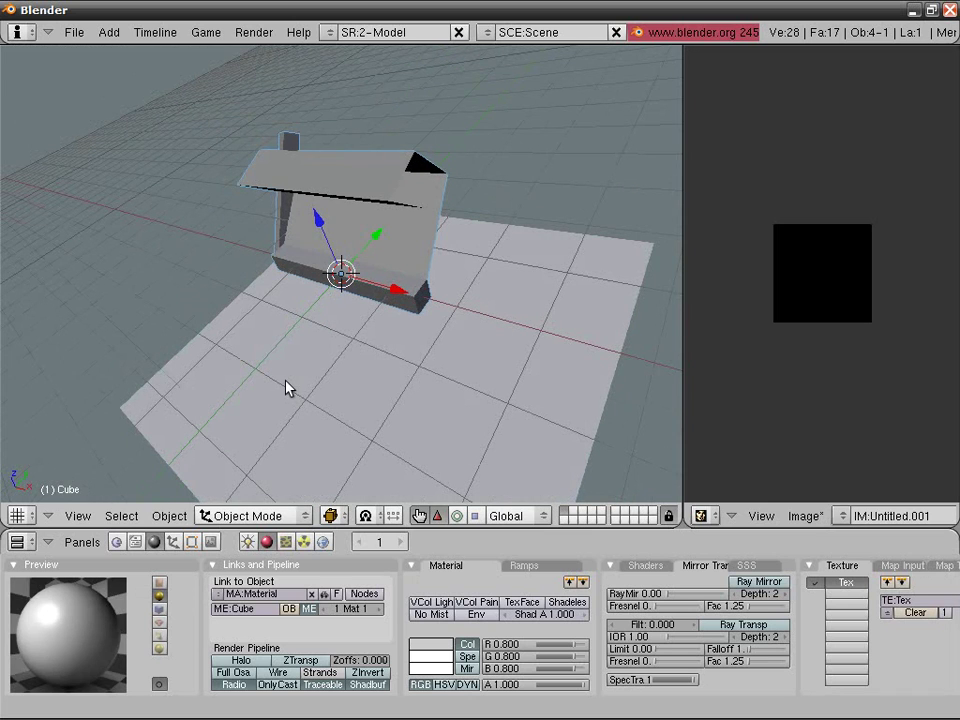
pyautogui.moveTo(287, 388); pyautogui.dragTo(146, 378, button='middle')
pyautogui.scroll(-3, 352, 365)
pyautogui.moveTo(366, 360); pyautogui.dragTo(253, 208, button='middle')
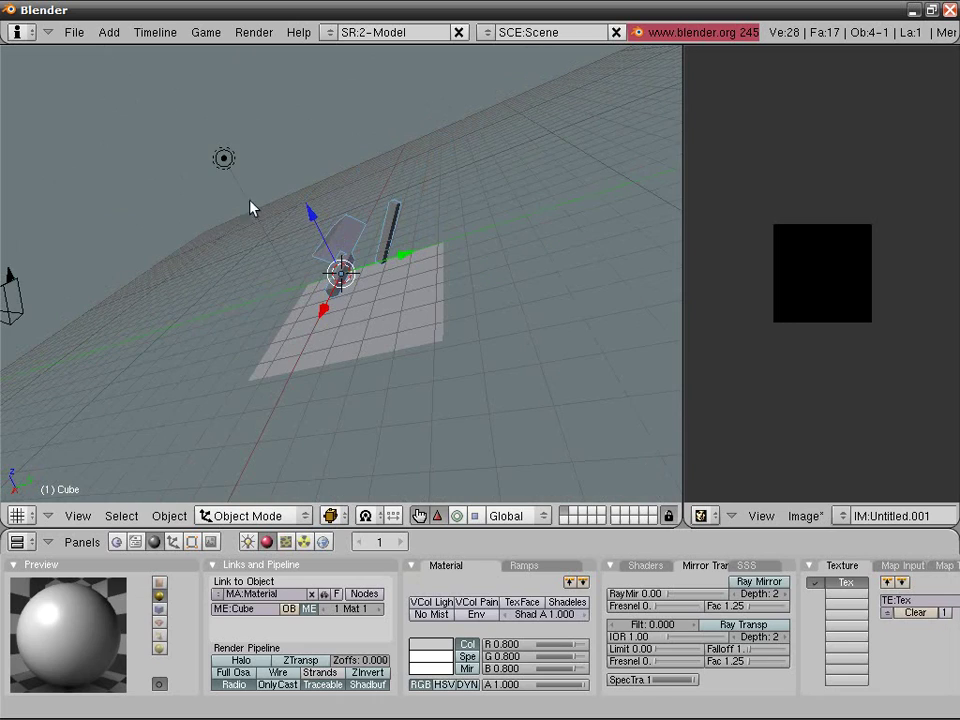
pyautogui.rightClick(253, 208)
pyautogui.scroll(3, 362, 349)
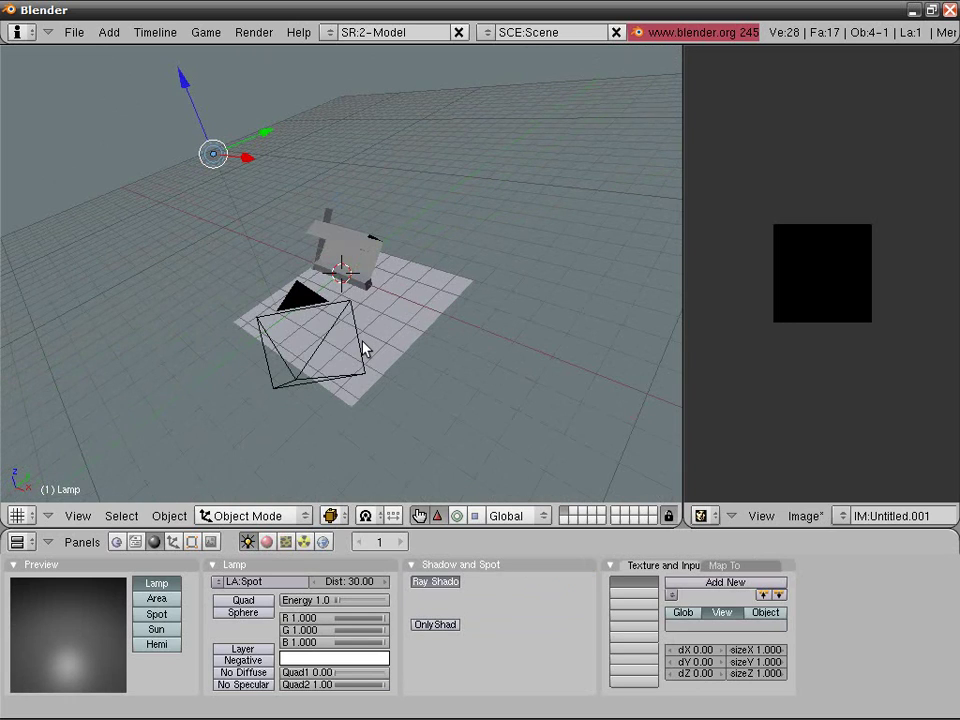
pyautogui.press('F12')
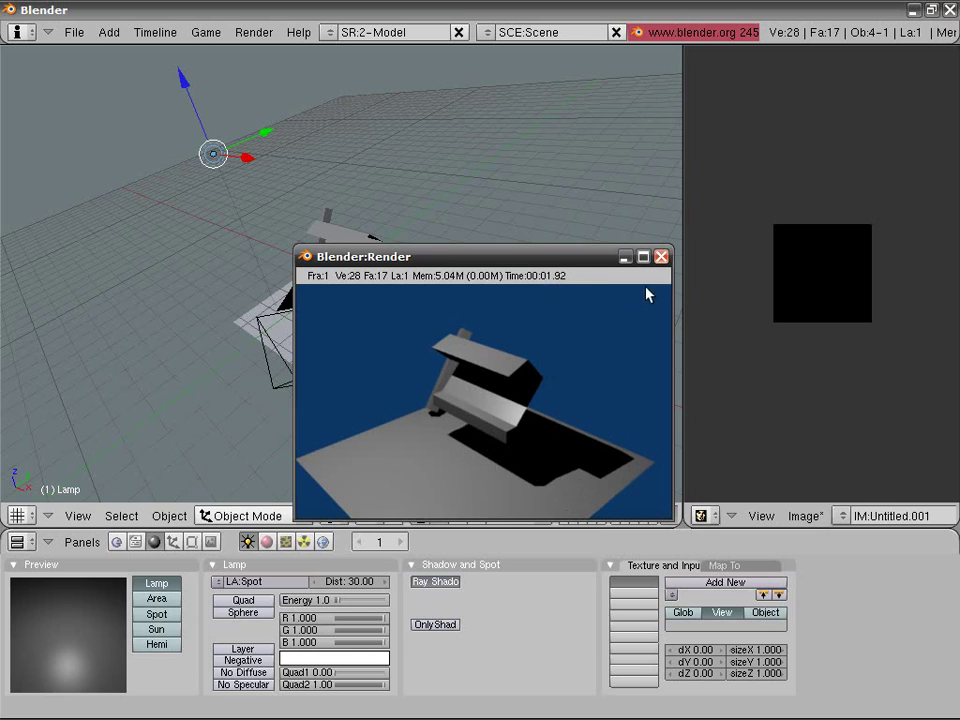
pyautogui.click(661, 257)
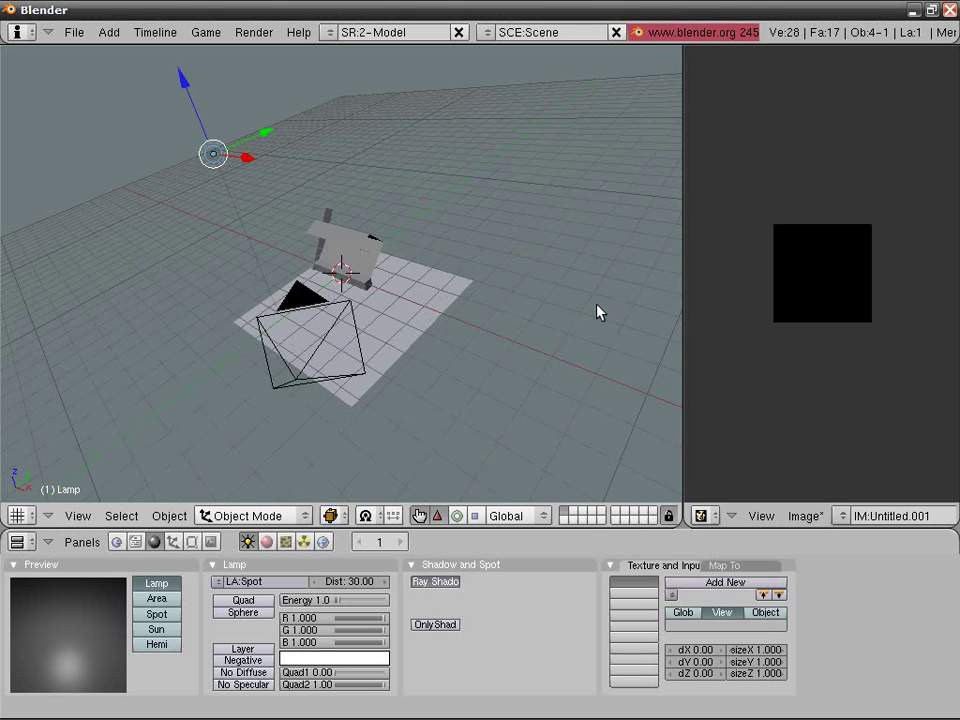
# Select the Cube and run a Full Render bake with Ctrl+Alt+B.
pyautogui.moveTo(598, 311); pyautogui.dragTo(566, 371, button='middle')
pyautogui.scroll(5, 474, 407)
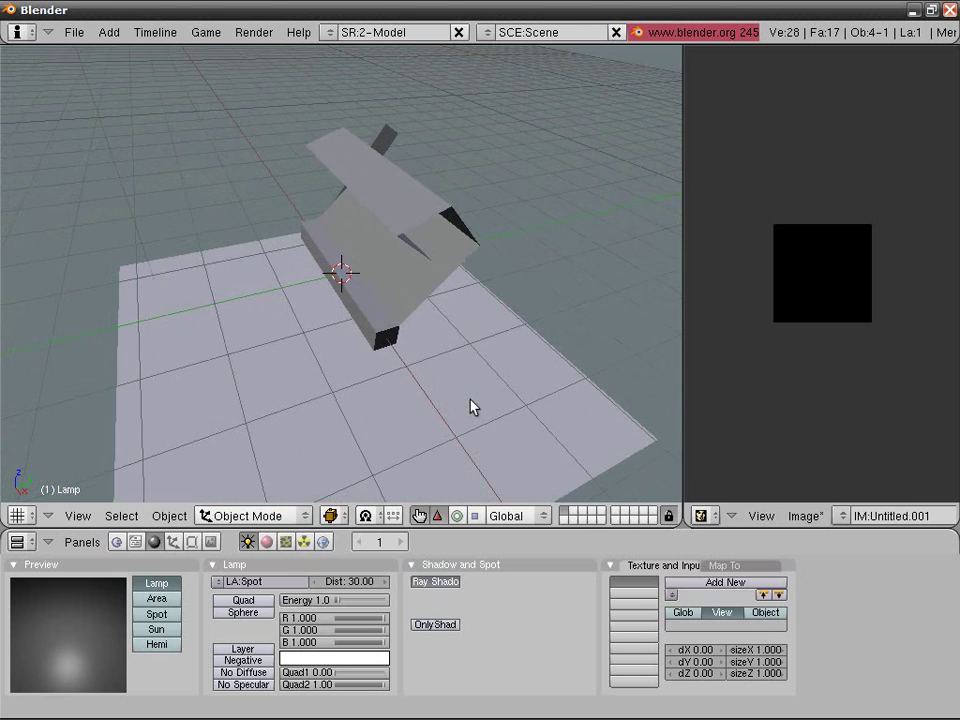
pyautogui.moveTo(476, 402); pyautogui.dragTo(452, 396, button='middle')
pyautogui.rightClick(366, 318)
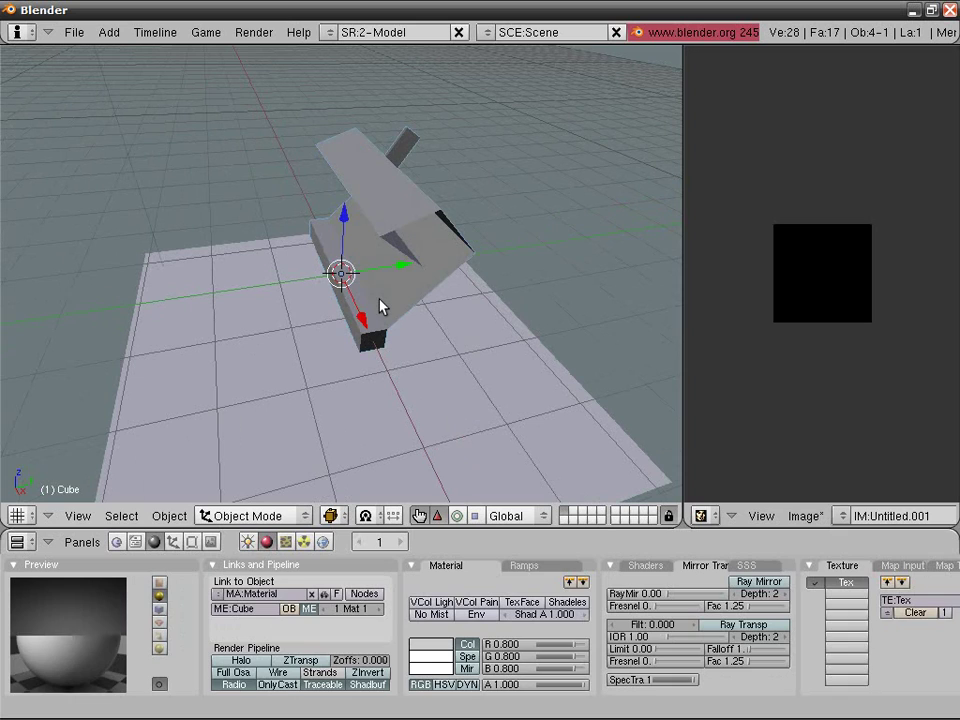
pyautogui.moveTo(365, 318); pyautogui.dragTo(278, 363, button='middle')
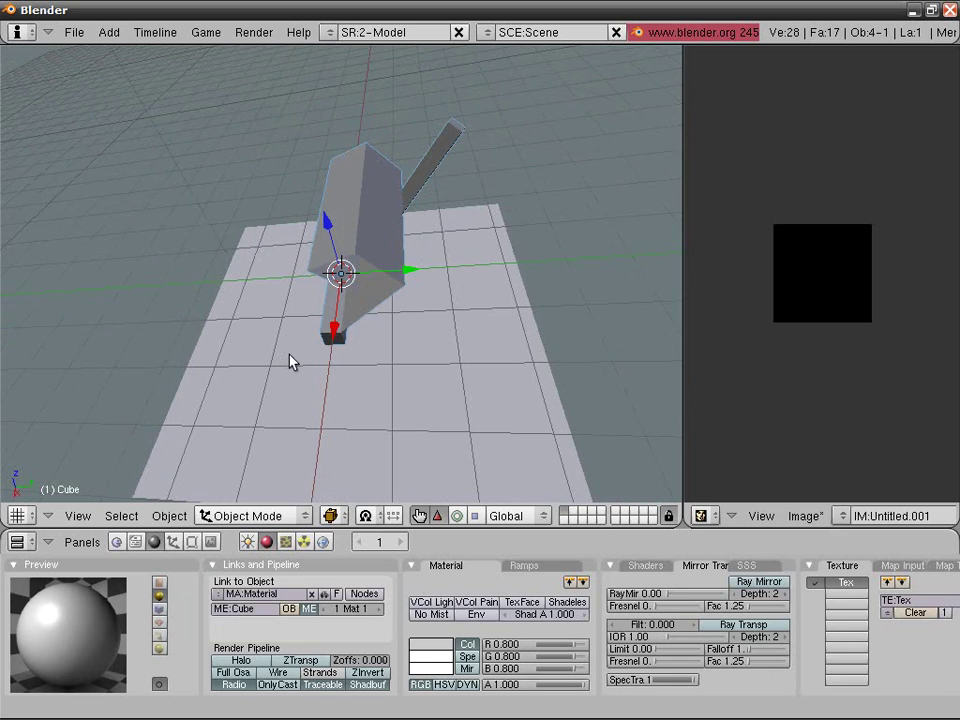
pyautogui.hotkey('ctrl', 'alt', 'b')
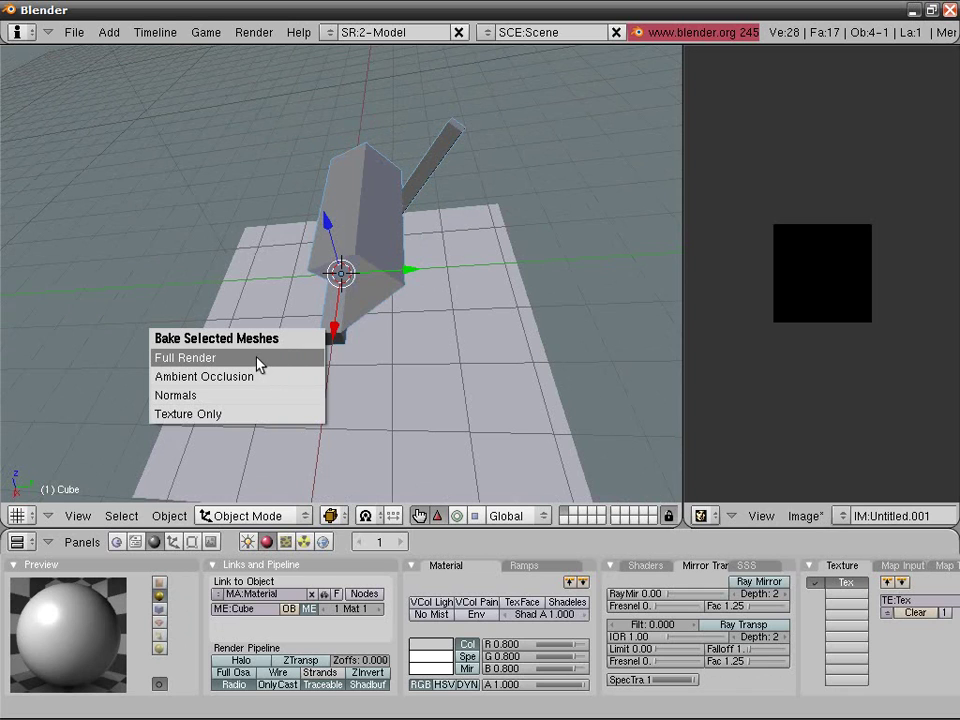
pyautogui.click(258, 360)
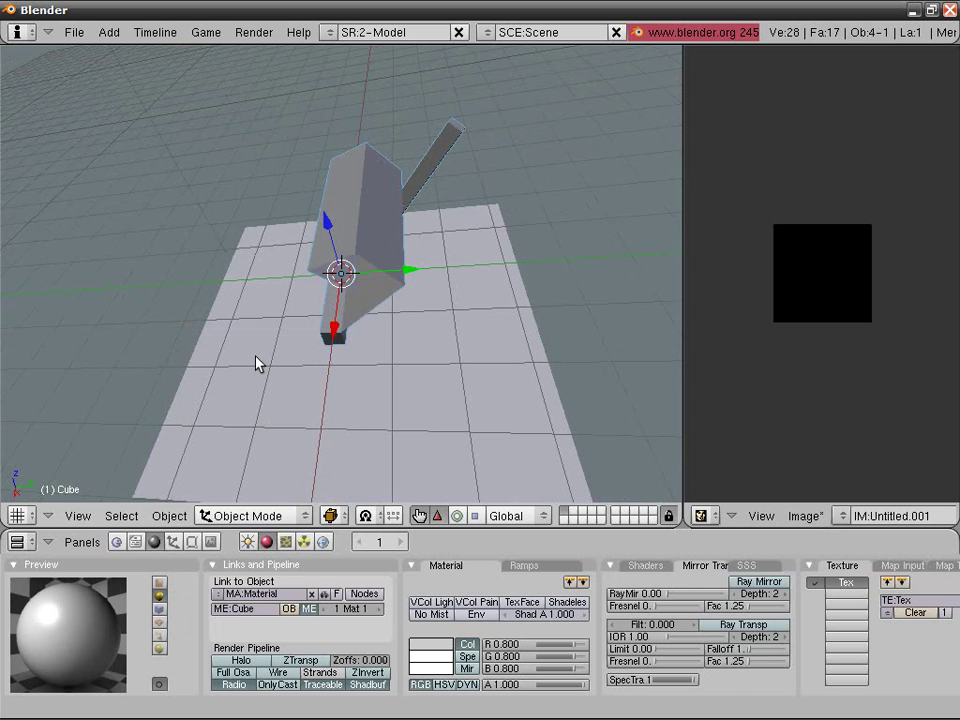
pyautogui.moveTo(339, 392)
pyautogui.mouseDown(button='middle')
pyautogui.moveTo(421, 394)
pyautogui.moveTo(343, 354)
pyautogui.moveTo(214, 334)
pyautogui.moveTo(436, 335)
pyautogui.moveTo(358, 332)
pyautogui.moveTo(244, 347)
pyautogui.moveTo(378, 388)
pyautogui.mouseUp(button='middle')
# Switch to Solid shading, select the Plane and bake the arm's shadow with Full Render.
pyautogui.hotkey('alt', 'z')
pyautogui.rightClick(376, 388)
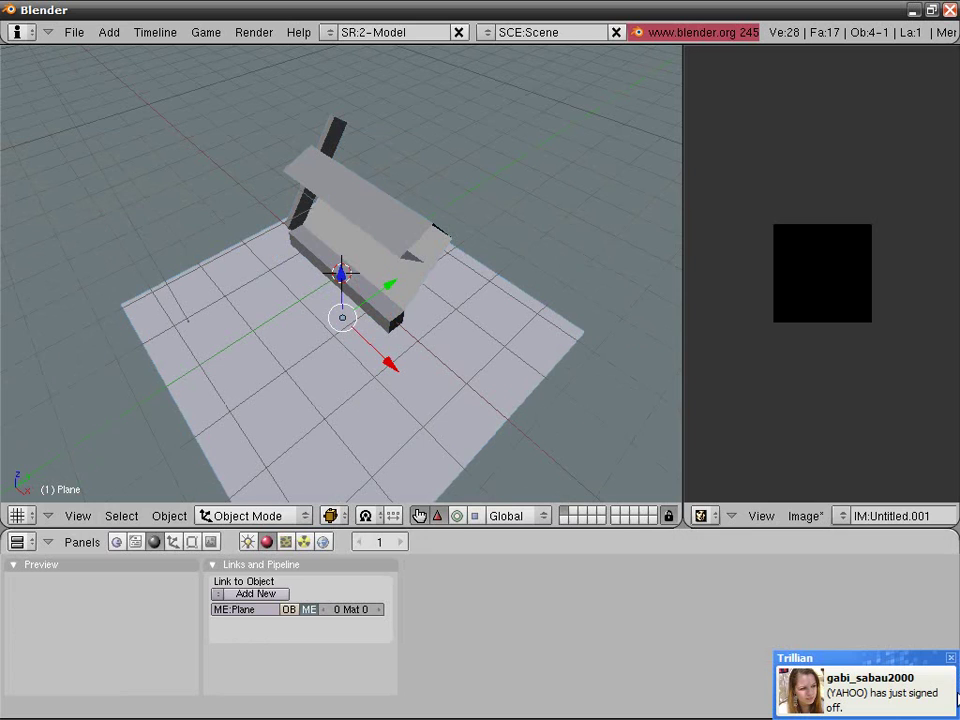
pyautogui.click(950, 658)
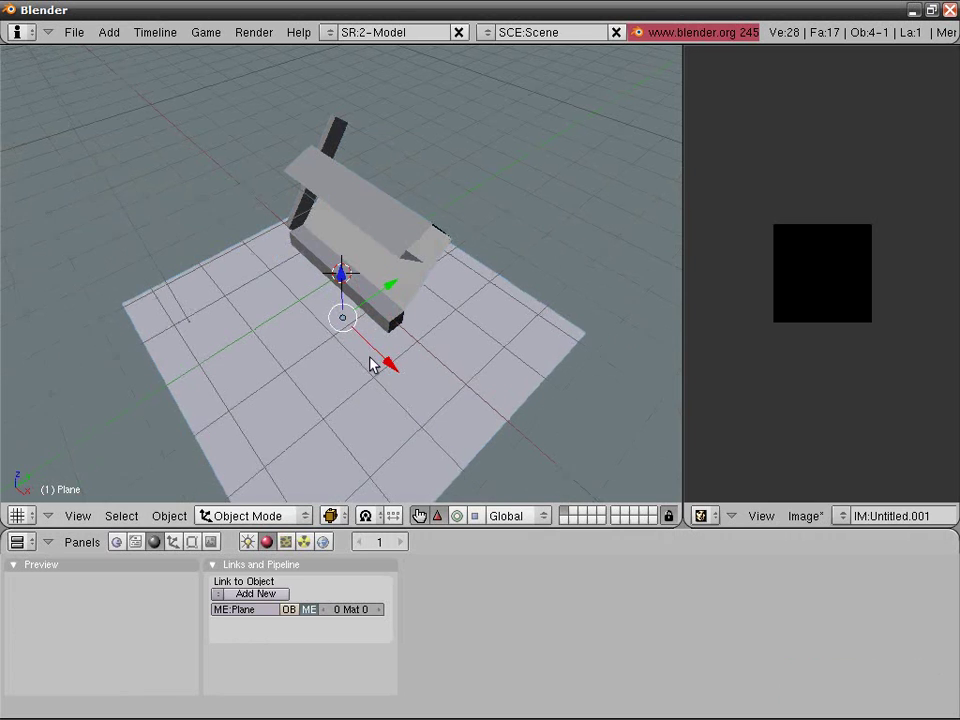
pyautogui.moveTo(373, 364); pyautogui.dragTo(367, 322, button='middle')
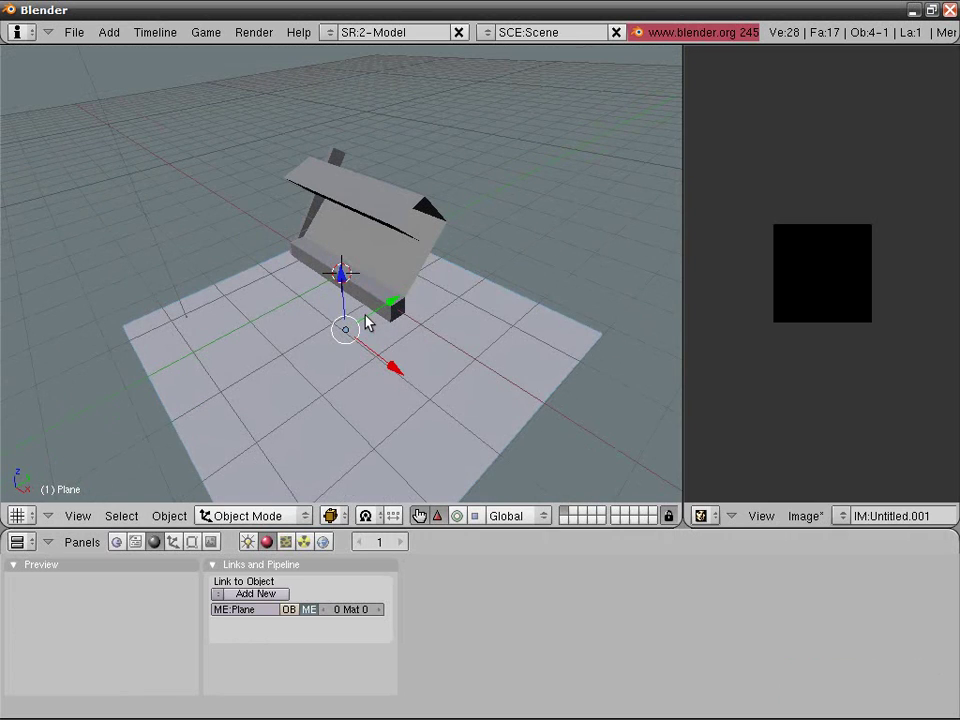
pyautogui.hotkey('ctrl', 'alt', 'b')
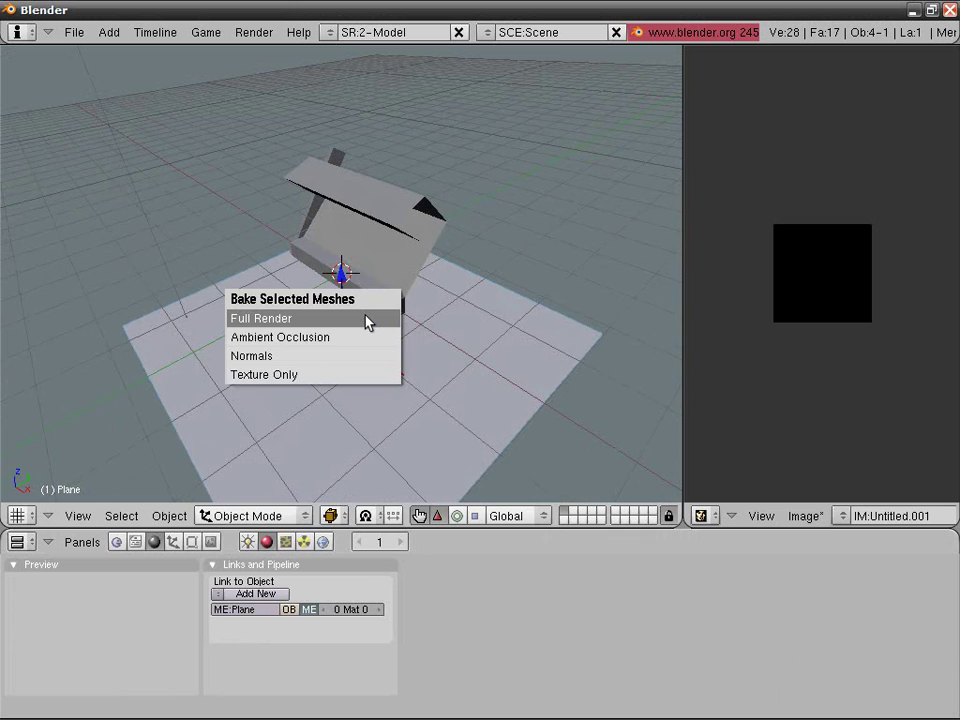
pyautogui.click(366, 319)
pyautogui.moveTo(366, 319); pyautogui.dragTo(270, 371, button='middle')
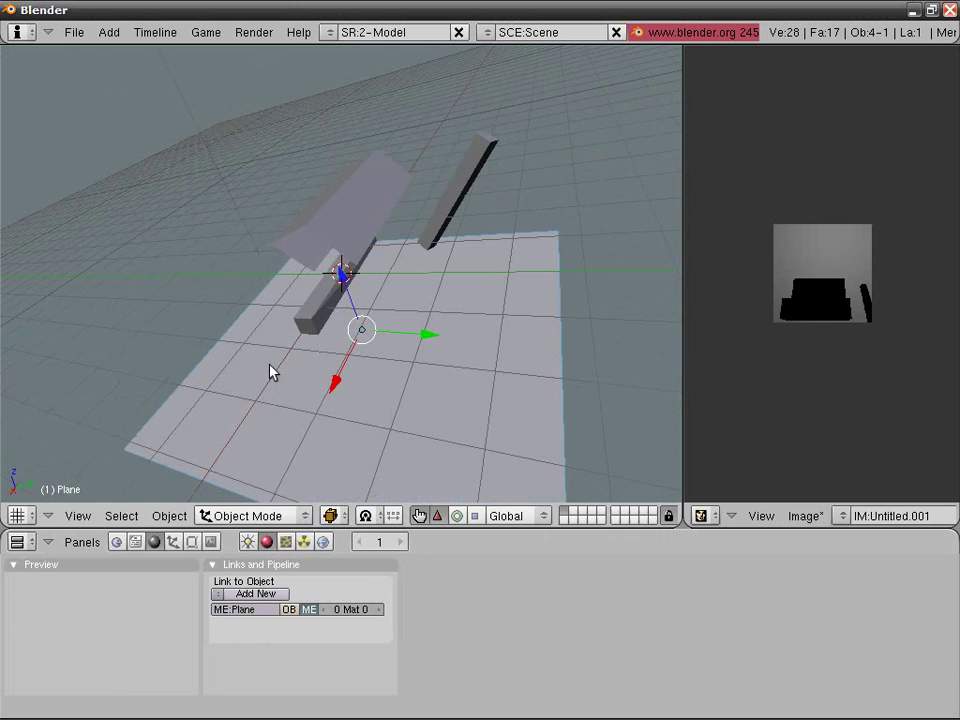
# Switch the viewport to textured display and orbit above to see the baked shadow on the Plane.
pyautogui.click(334, 515)
pyautogui.click(362, 423)
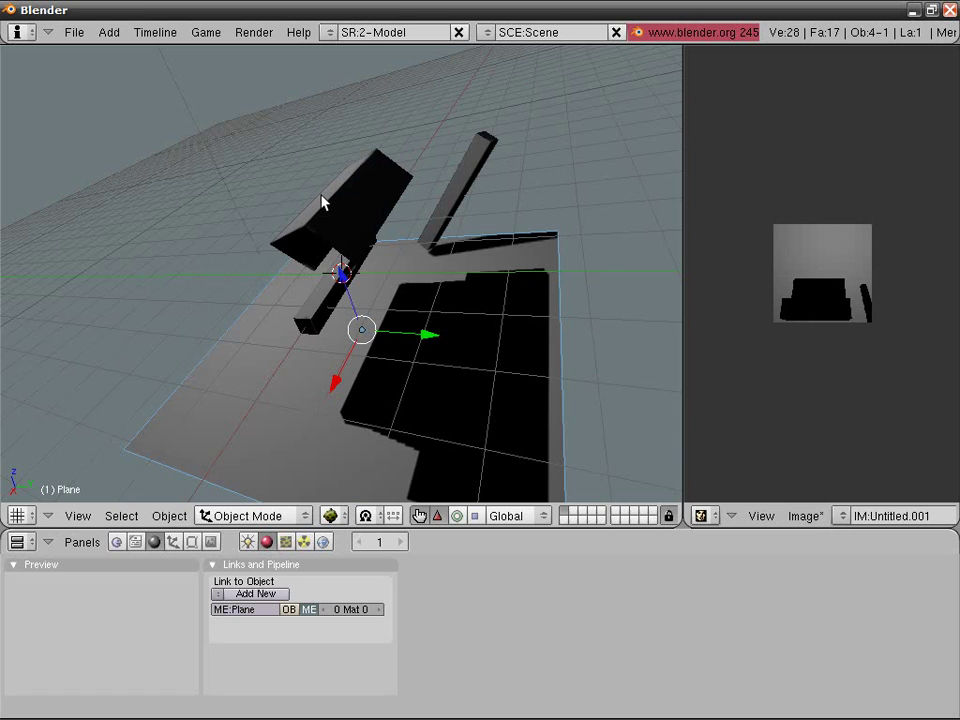
pyautogui.moveTo(321, 203)
pyautogui.mouseDown(button='middle')
pyautogui.moveTo(199, 489)
pyautogui.moveTo(246, 323)
pyautogui.moveTo(195, 332)
pyautogui.moveTo(360, 313)
pyautogui.moveTo(431, 360)
pyautogui.moveTo(324, 315)
pyautogui.moveTo(504, 369)
pyautogui.moveTo(456, 456)
pyautogui.moveTo(370, 370)
pyautogui.moveTo(418, 259)
pyautogui.moveTo(375, 300)
pyautogui.mouseUp(button='middle')
pyautogui.scroll(4, 385, 330)
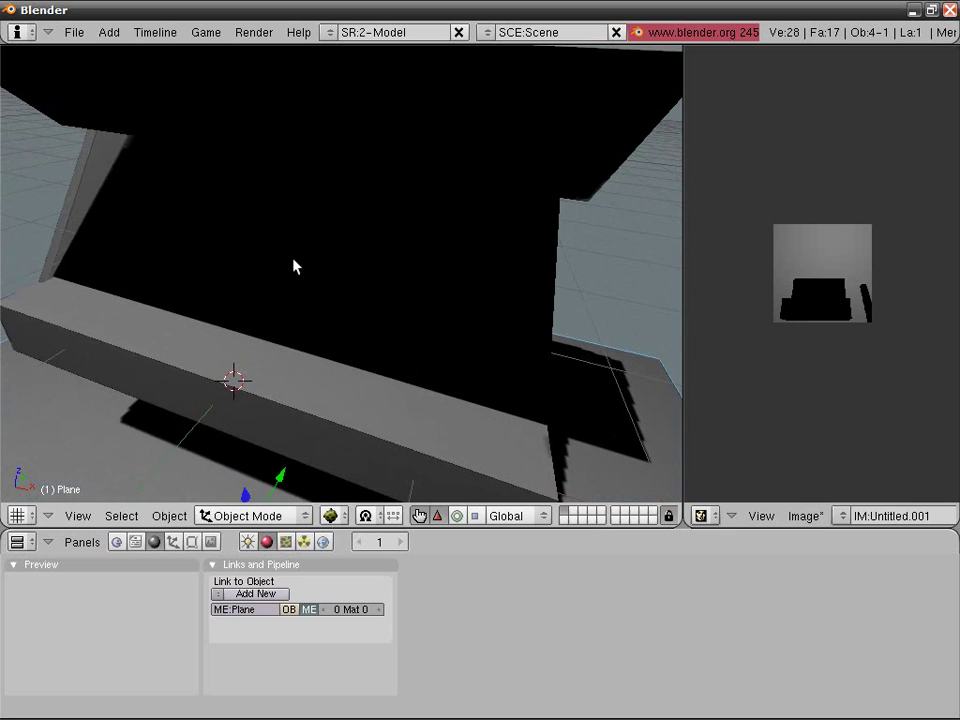
pyautogui.moveTo(492, 344); pyautogui.dragTo(263, 447, button='middle')
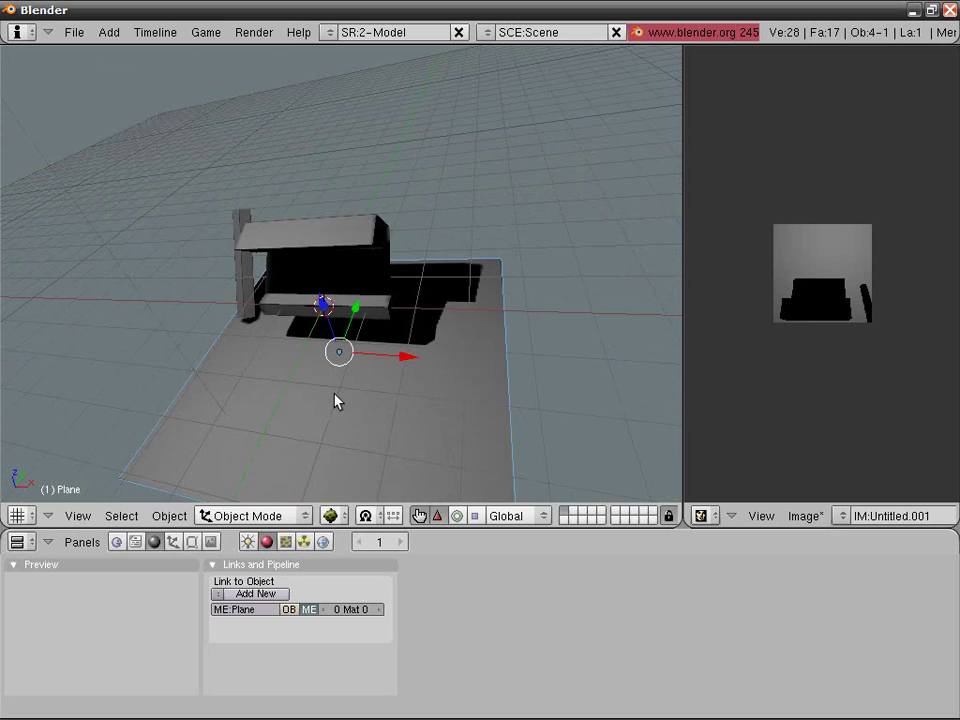
# Add a new material to the Plane with TexFace and Shadeless enabled.
pyautogui.click(245, 594)
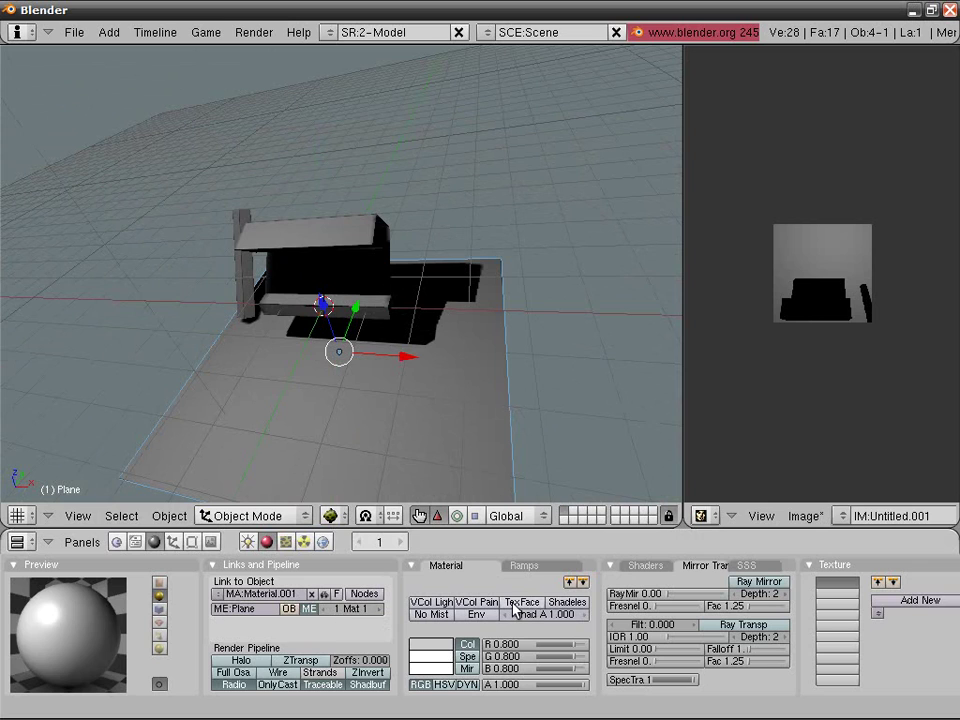
pyautogui.click(517, 603)
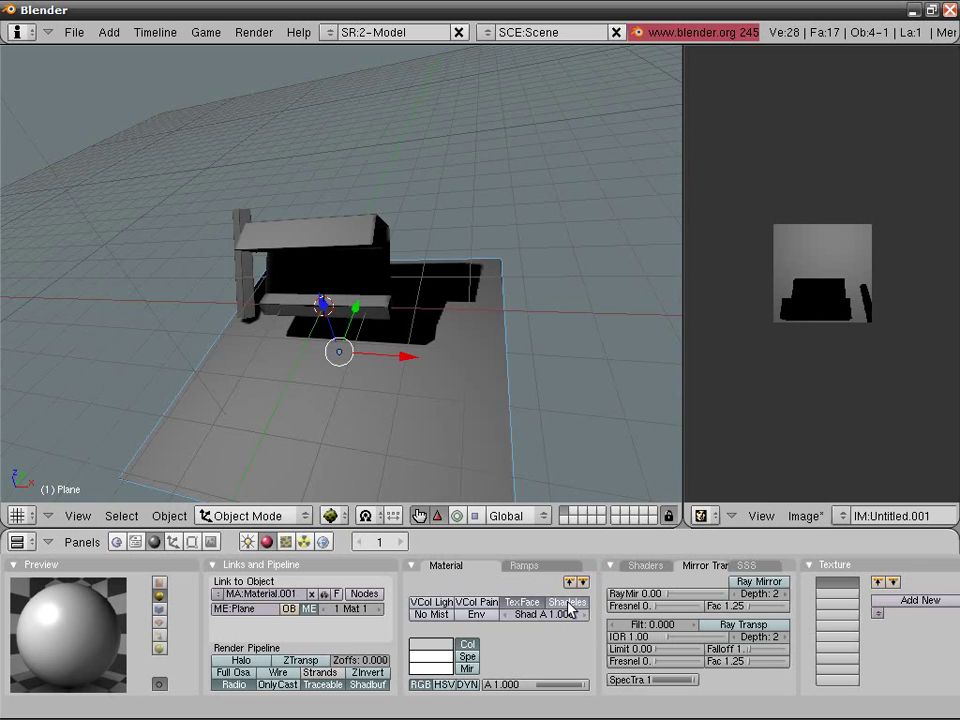
pyautogui.click(567, 603)
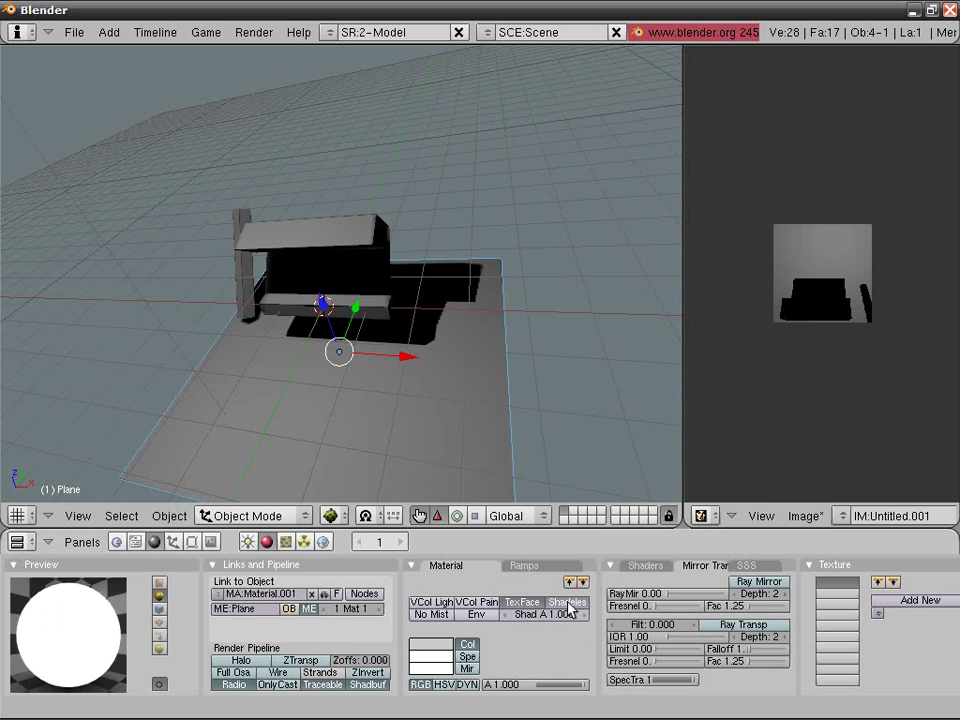
# Enable TexFace and Shadeless on the Cube's material, then render a test image from the camera.
pyautogui.rightClick(366, 294)
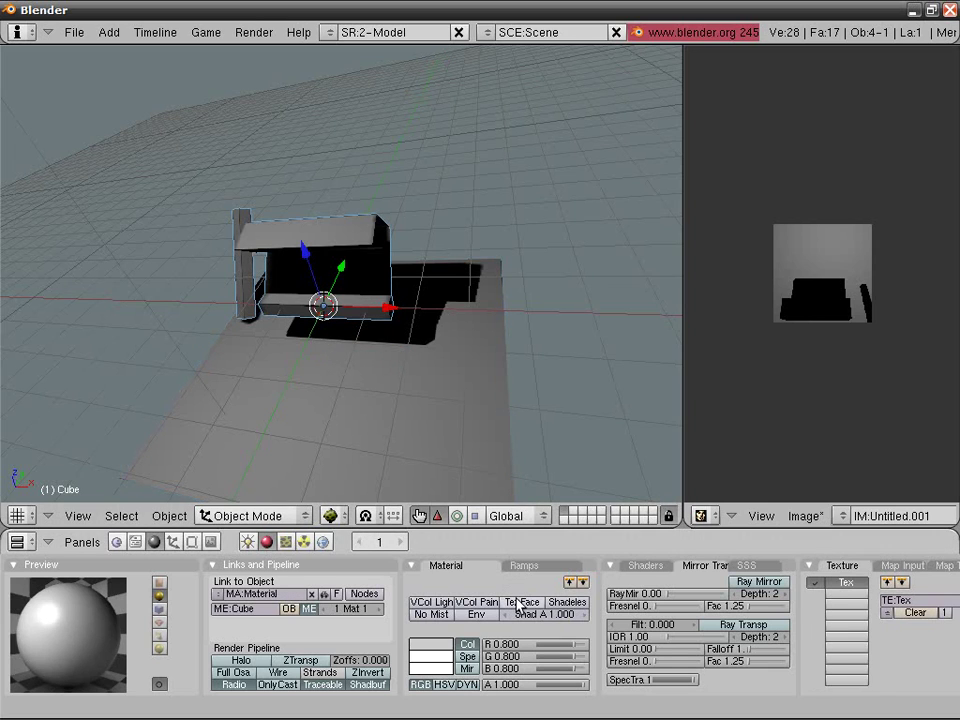
pyautogui.click(518, 602)
pyautogui.click(567, 602)
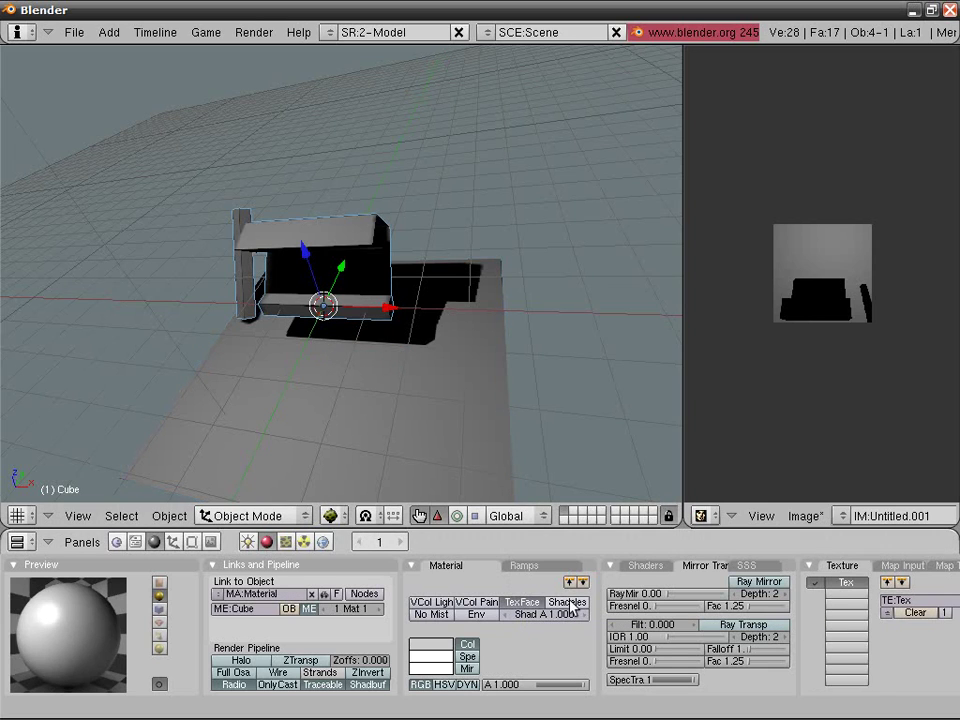
pyautogui.press('KP_0')
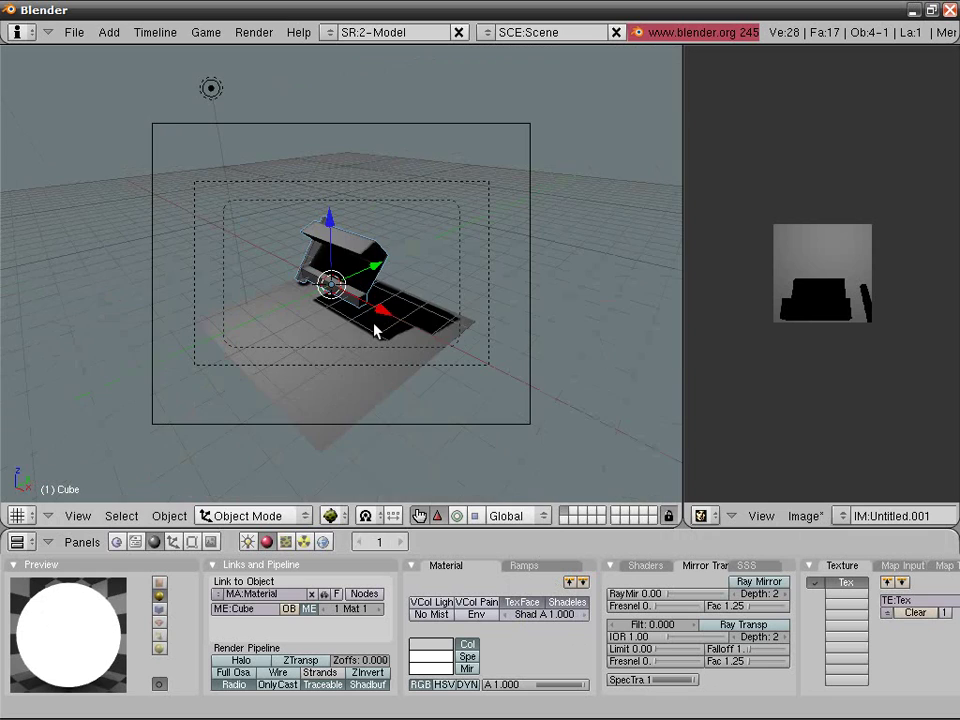
pyautogui.press('F12')
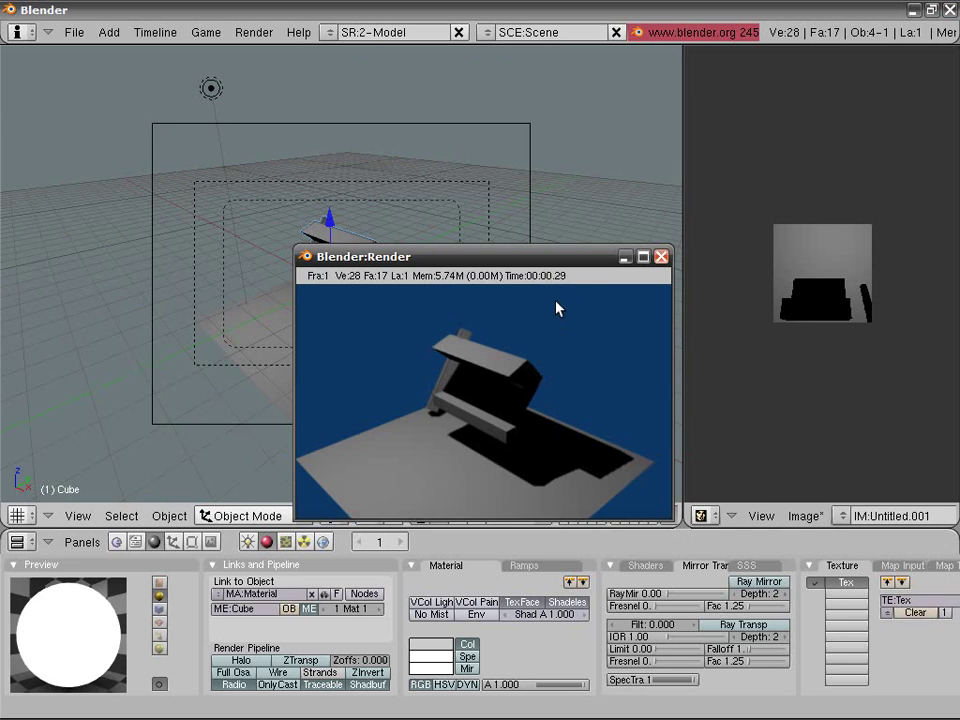
# Close the render, select the camera, and show the scene in wireframe from the top view.
pyautogui.click(660, 258)
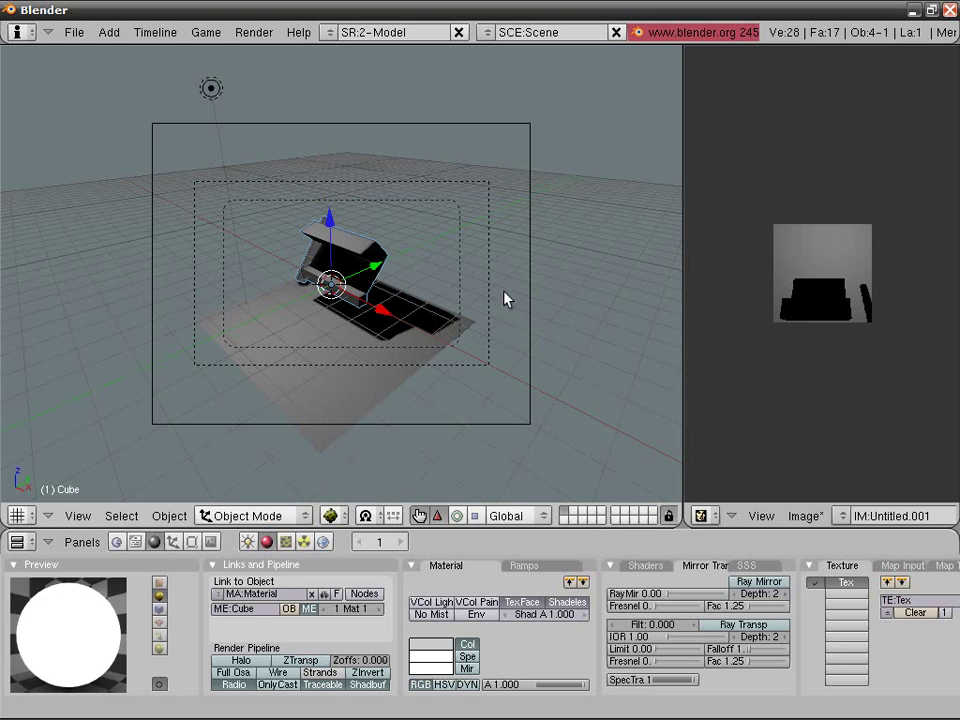
pyautogui.rightClick(497, 379)
pyautogui.moveTo(497, 379); pyautogui.dragTo(349, 446, button='middle')
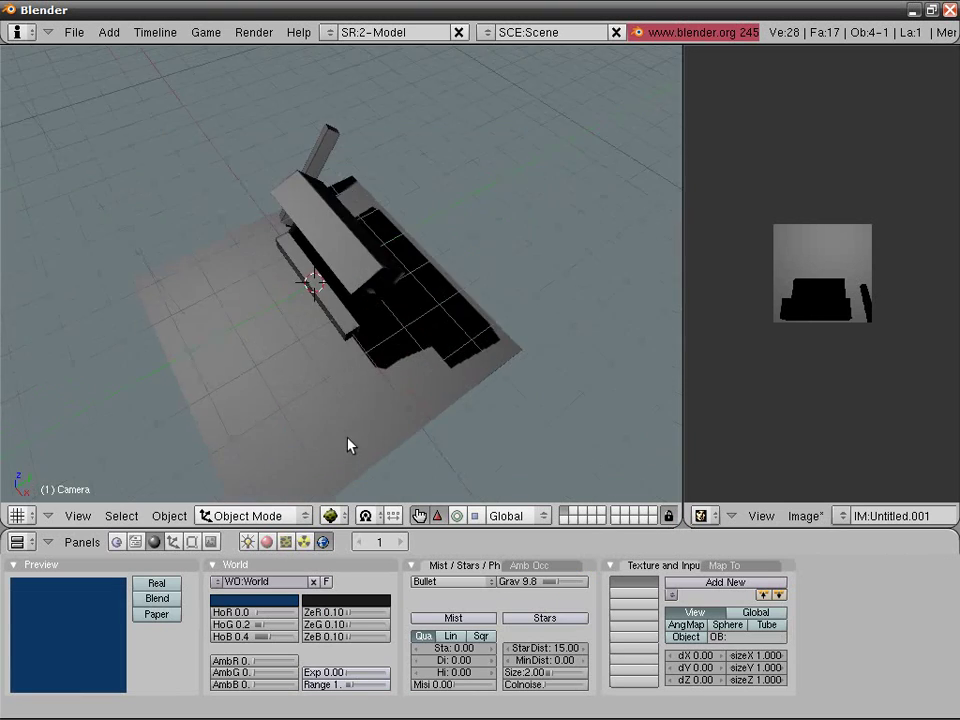
pyautogui.hotkey('alt', 'z')
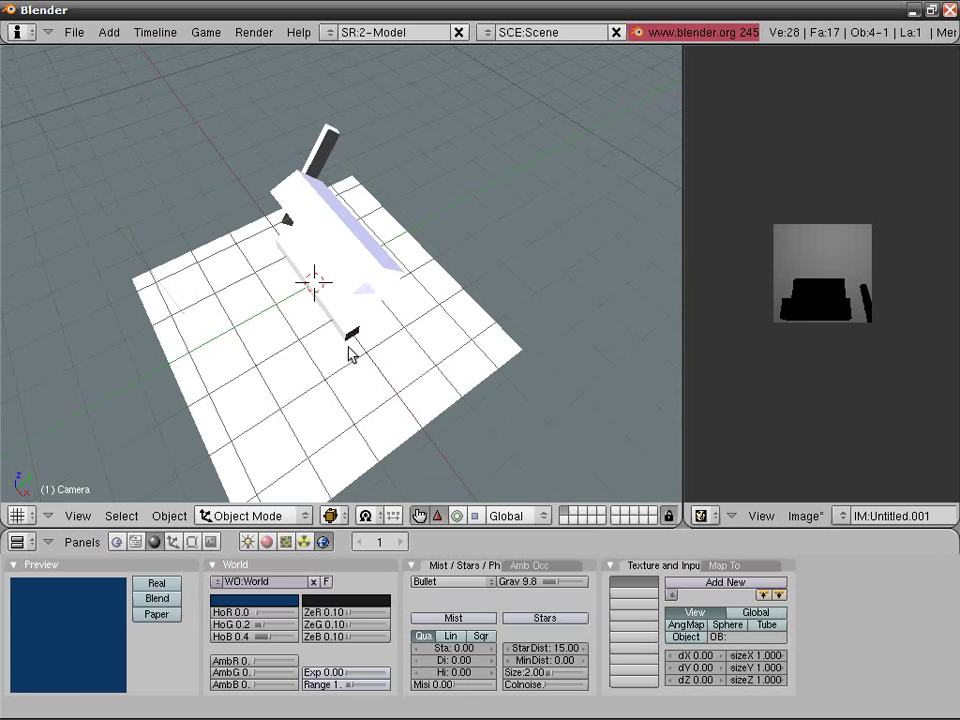
pyautogui.press('z')
pyautogui.moveTo(350, 354); pyautogui.dragTo(345, 387, button='middle')
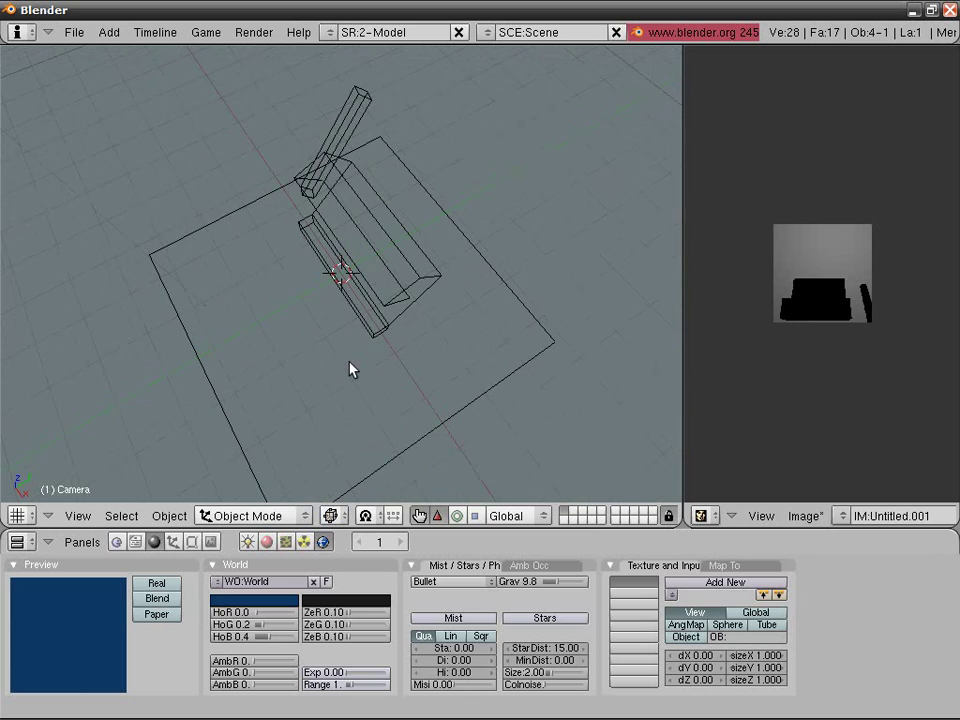
pyautogui.press('KP_7')
pyautogui.press('space')
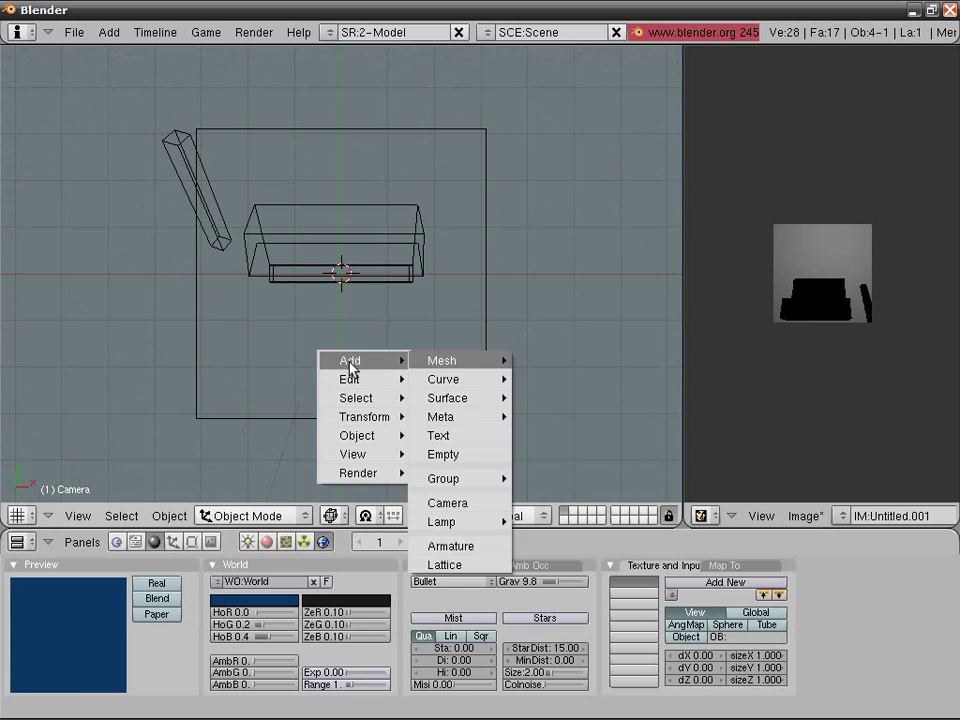
# Join the image editor into the 3D view so the viewport spans the full width.
pyautogui.rightClick(681, 347)
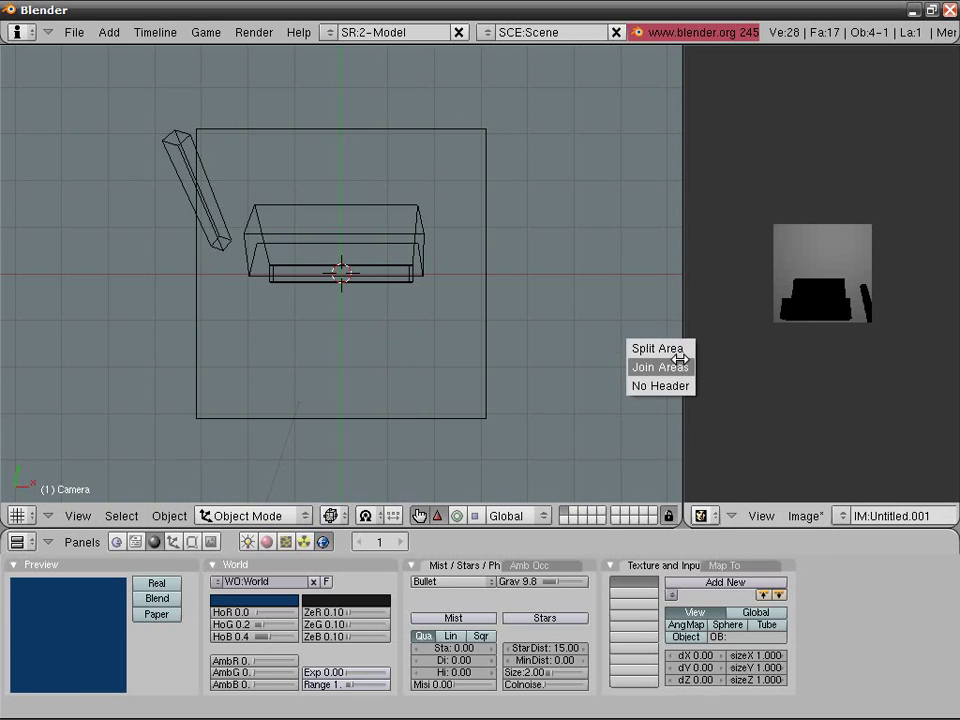
pyautogui.click(679, 367)
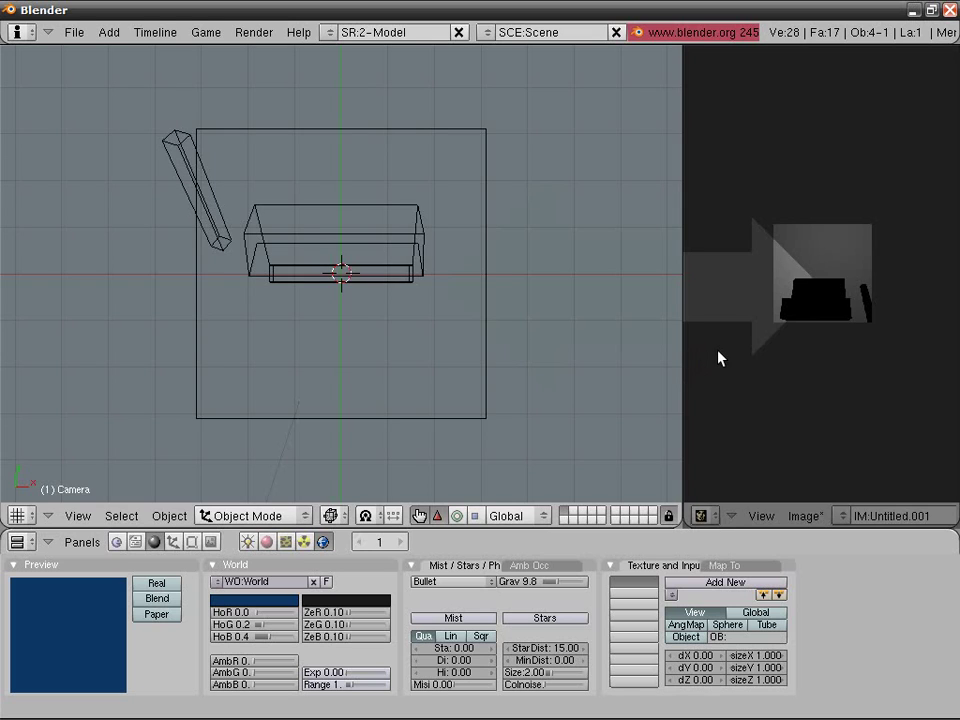
pyautogui.click(721, 357)
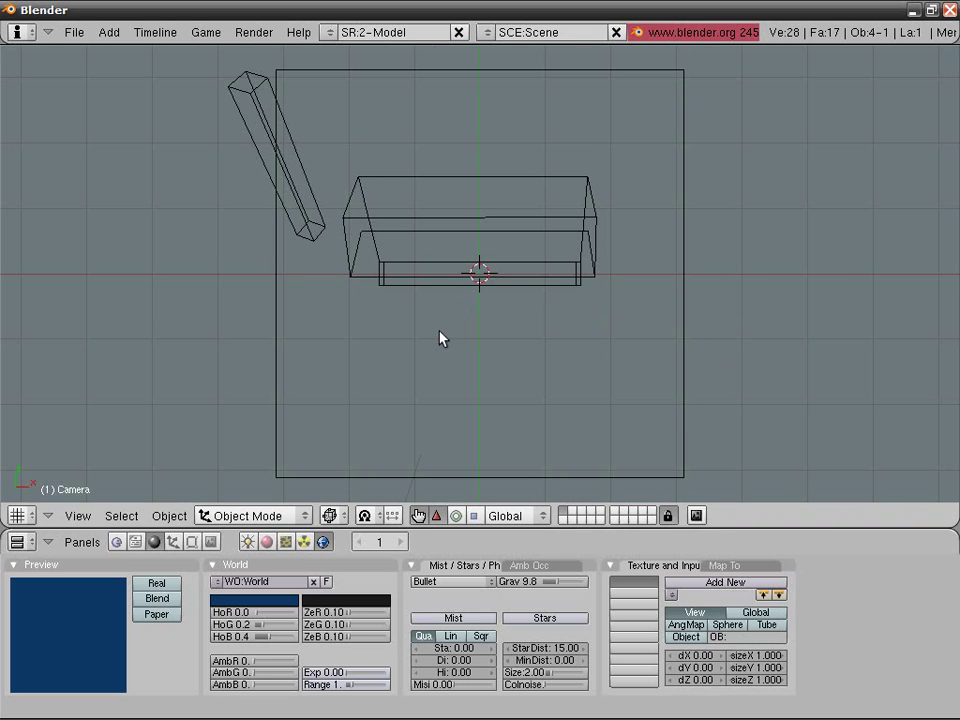
pyautogui.press('space')
# Add a Bezier Circle at the scene centre, return to Object Mode, and orbit to a perspective view.
pyautogui.moveTo(510, 328)
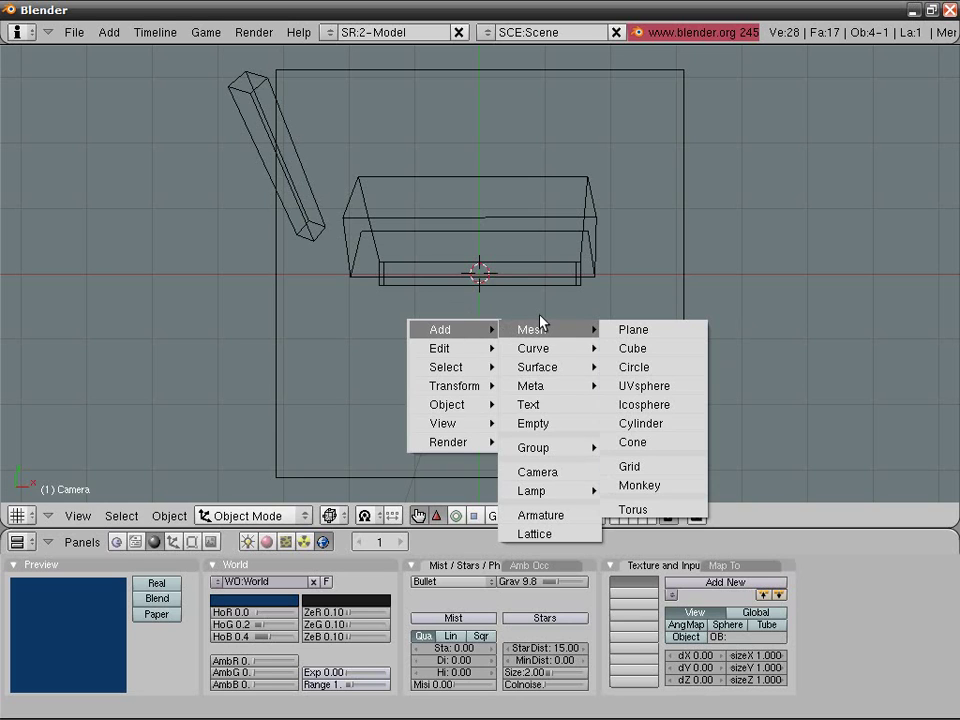
pyautogui.moveTo(541, 349)
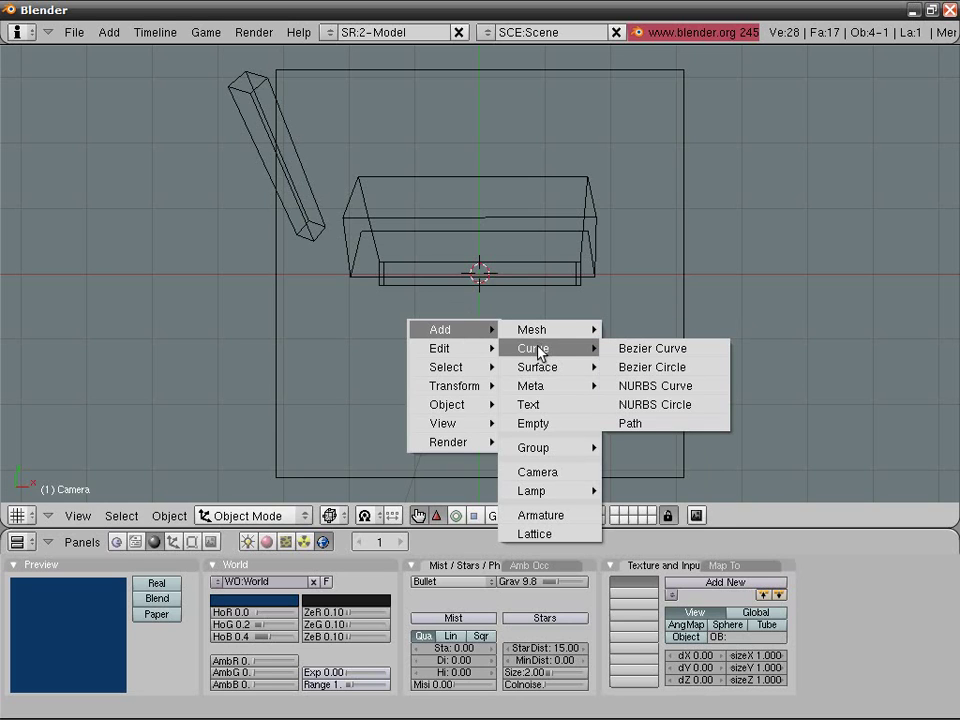
pyautogui.click(642, 372)
pyautogui.press('Tab')
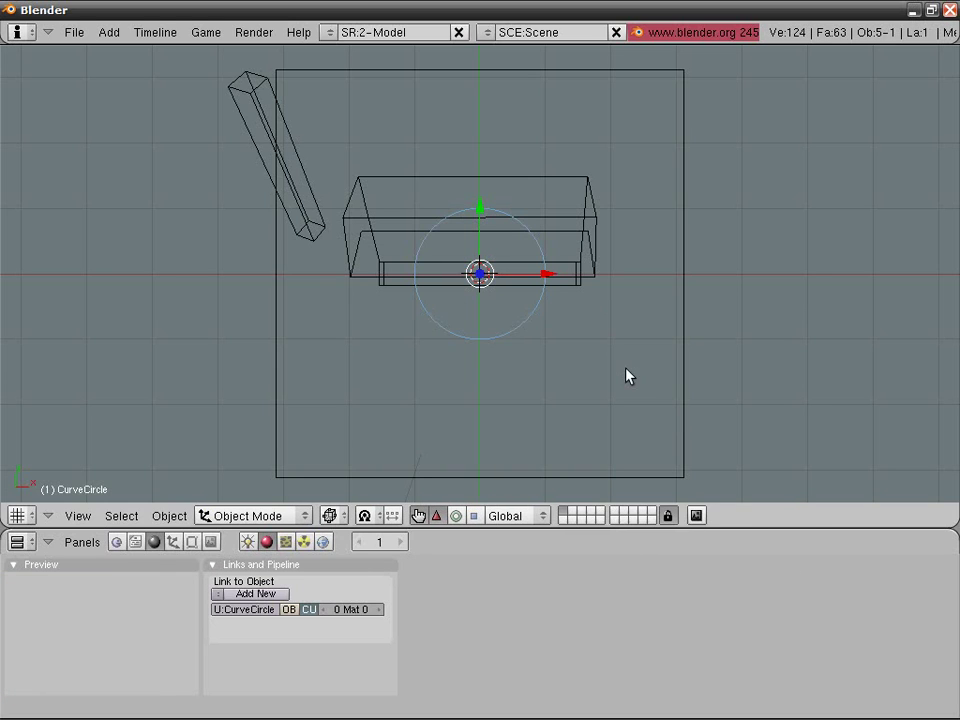
pyautogui.moveTo(628, 377); pyautogui.dragTo(462, 204, button='middle')
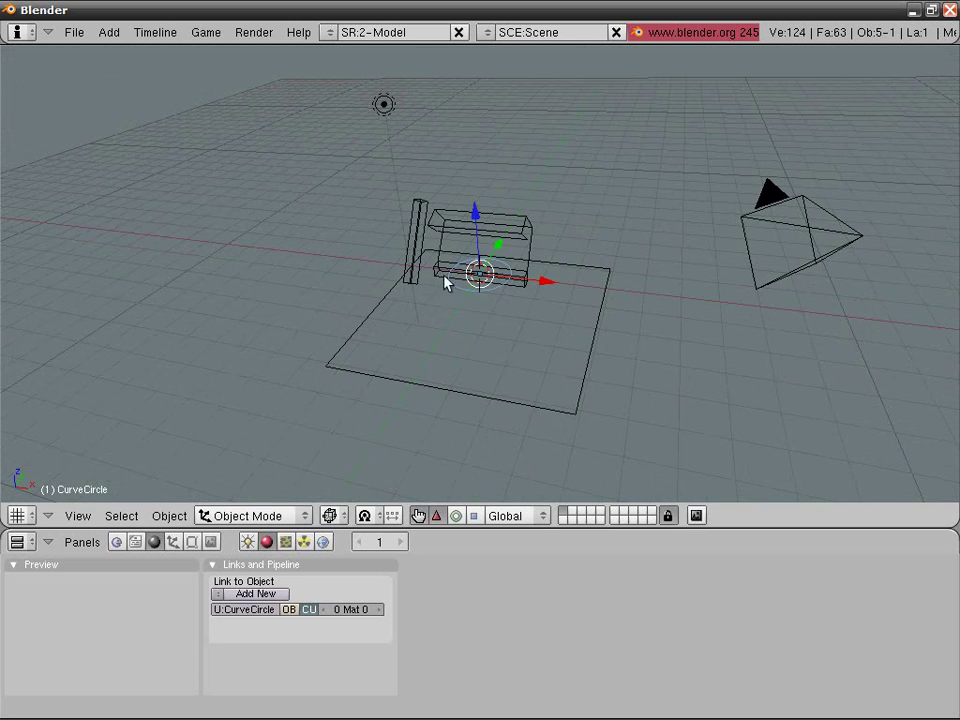
pyautogui.moveTo(500, 273); pyautogui.dragTo(472, 385, button='middle')
pyautogui.moveTo(564, 298); pyautogui.dragTo(729, 306, button='middle')
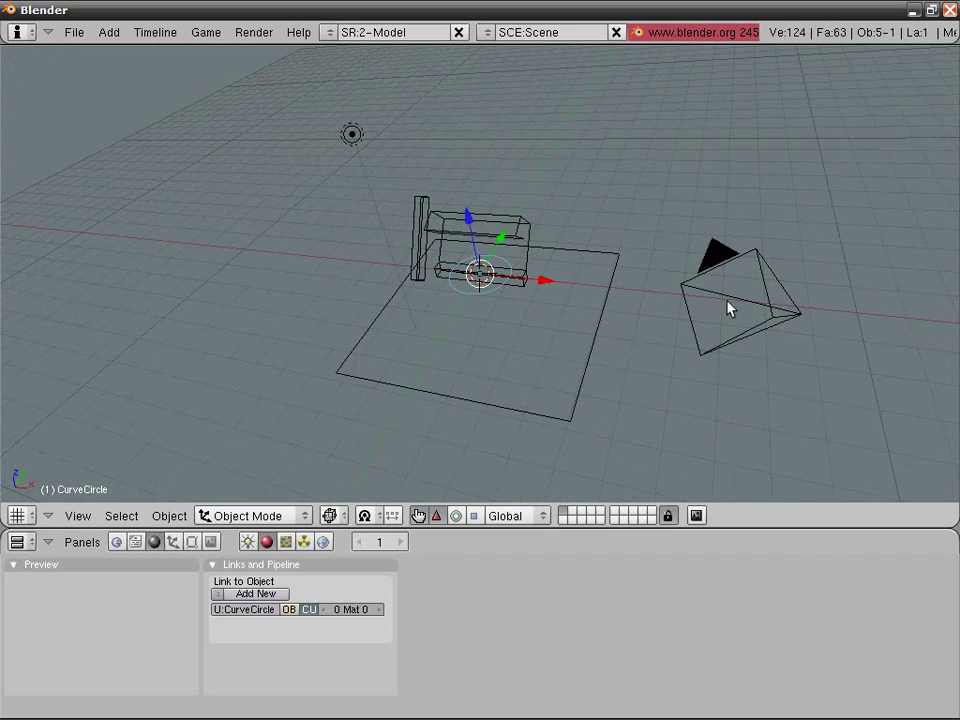
# Parent the camera to the CurveCircle using Follow Path.
pyautogui.rightClick(729, 306)
pyautogui.keyDown('shift'); pyautogui.rightClick(473, 298); pyautogui.keyUp('shift')
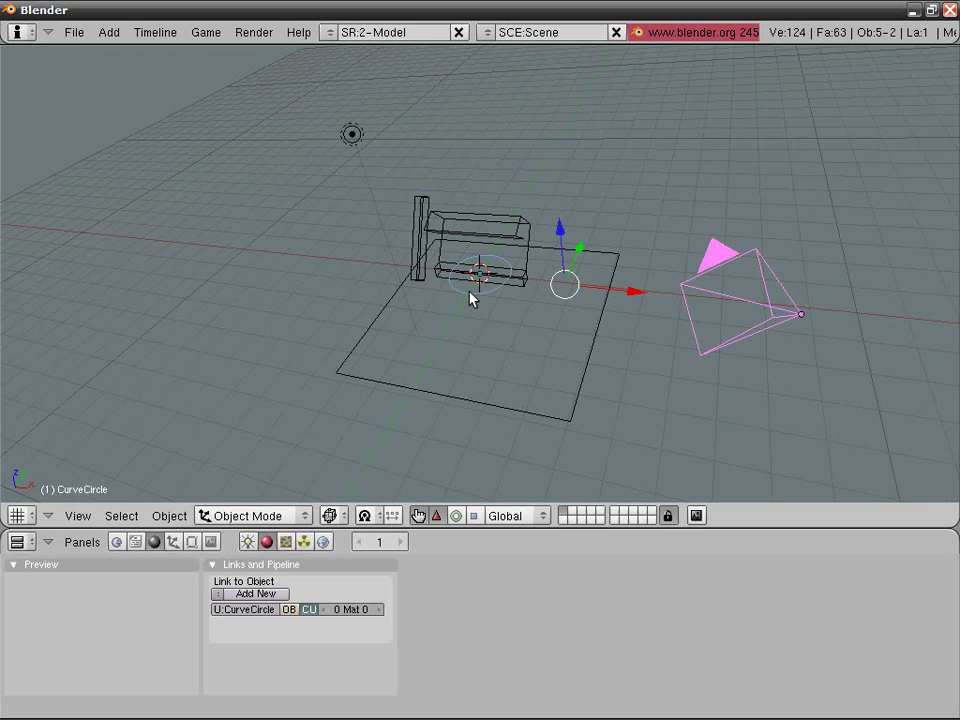
pyautogui.hotkey('ctrl', 'p')
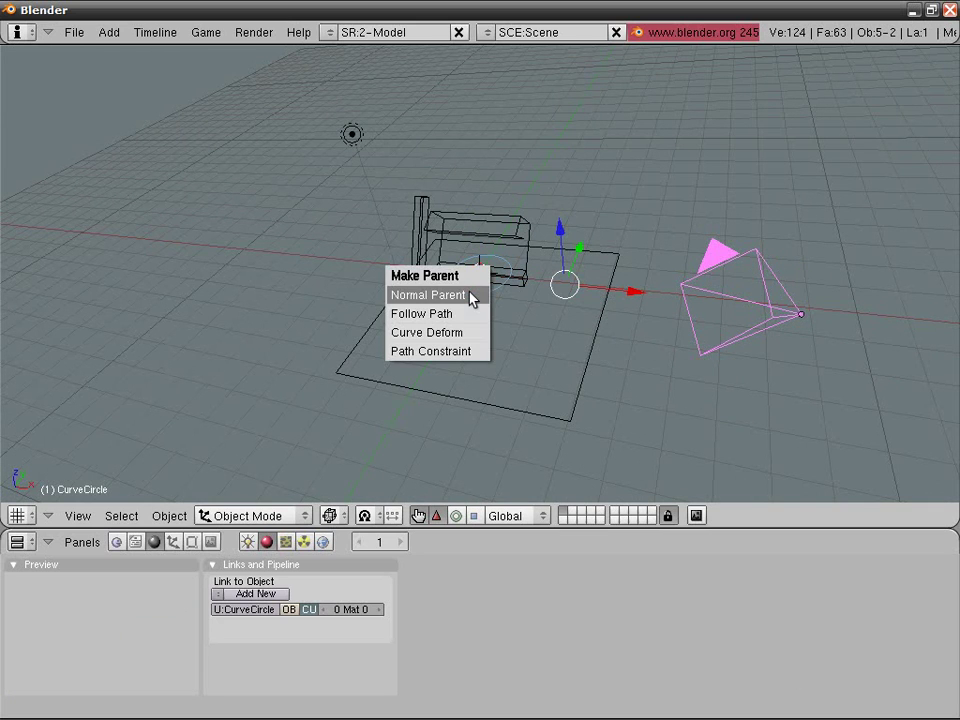
pyautogui.click(446, 317)
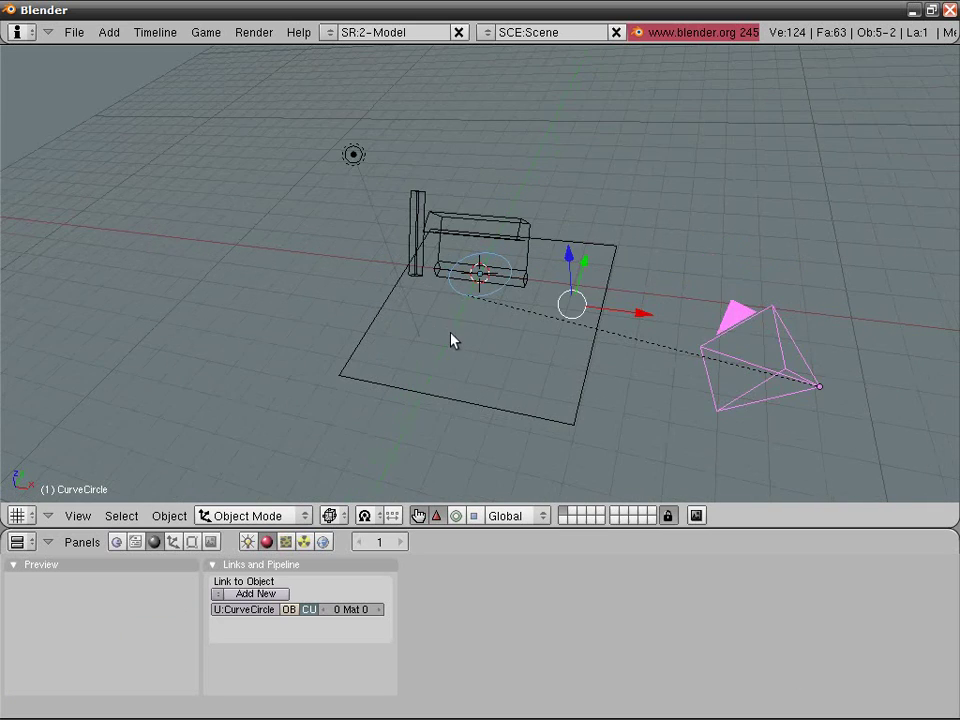
# Preview the camera travelling along the CurveCircle and show the curve's editing settings.
pyautogui.rightClick(470, 294)
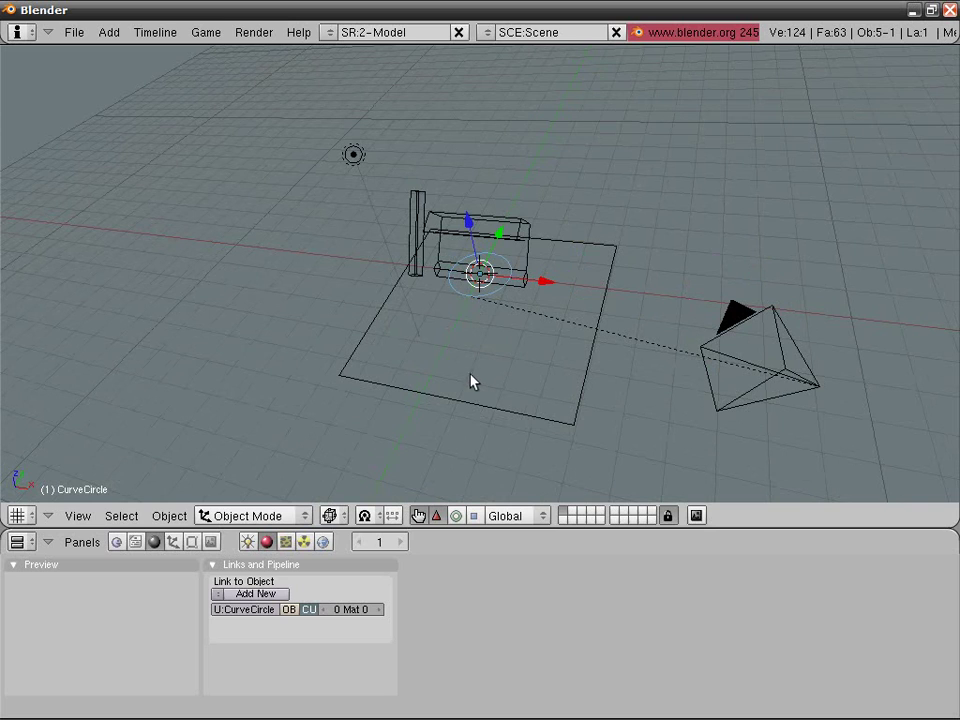
pyautogui.hotkey('alt', 'a')
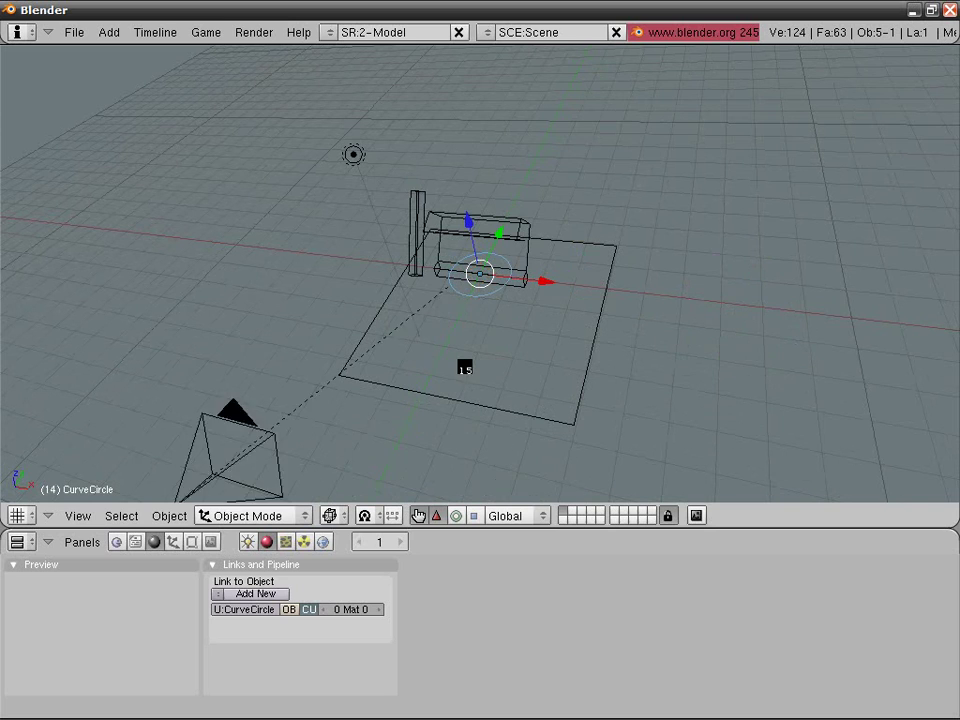
pyautogui.press('Escape')
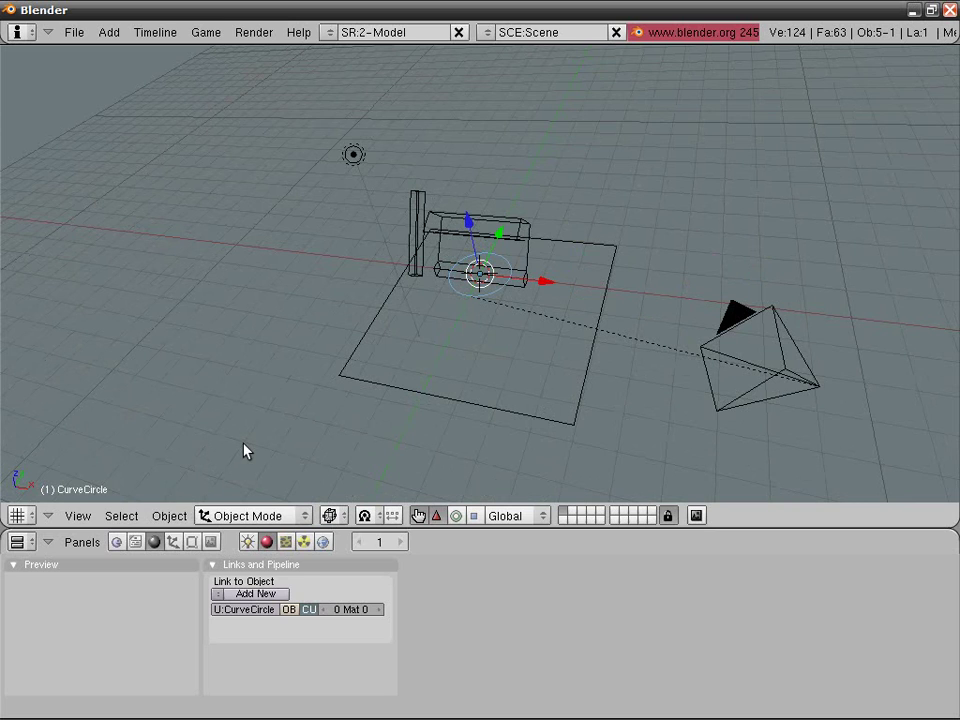
pyautogui.press('F9')
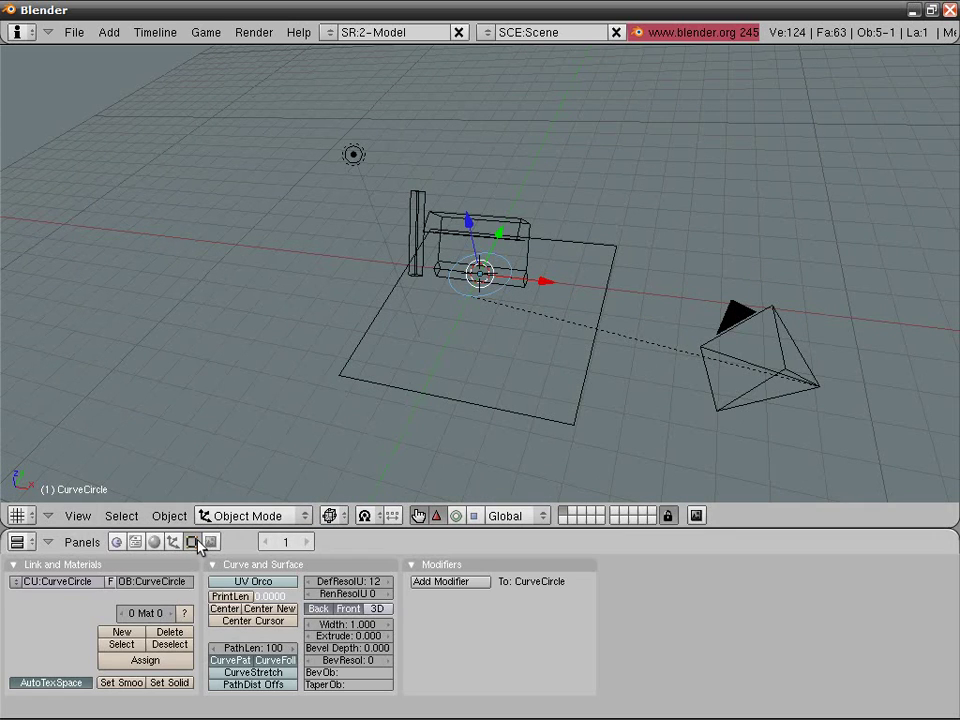
# Set the CurveCircle's PathLen to 300 frames.
pyautogui.click(256, 648)
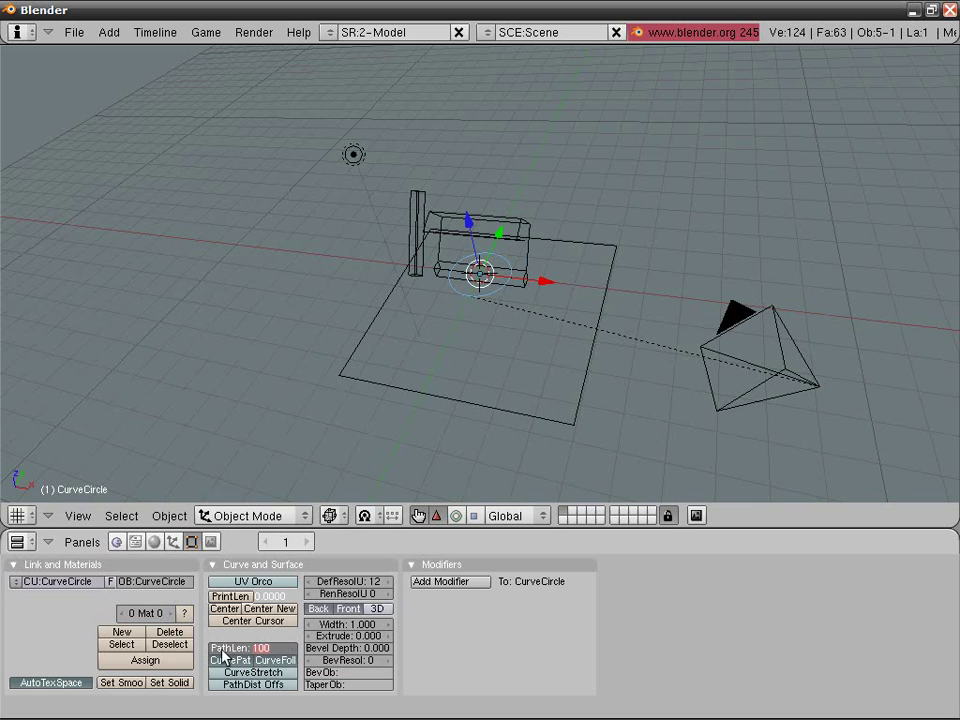
pyautogui.write('300')
pyautogui.press('Return')
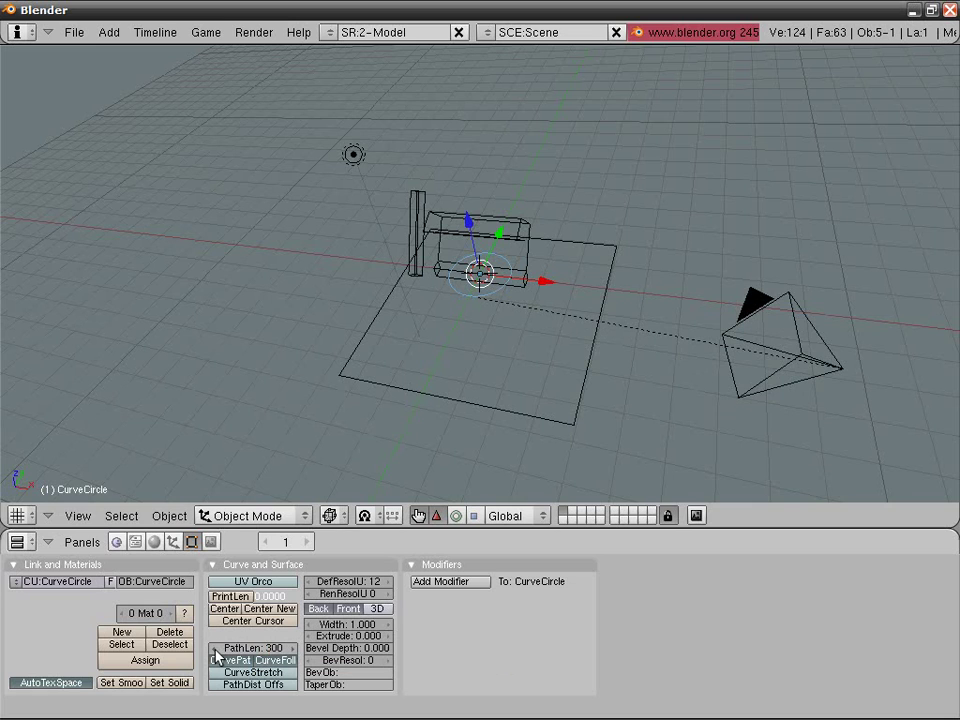
# Preview the animation through the camera and switch to textured display with baked shadows.
pyautogui.press('KP_0')
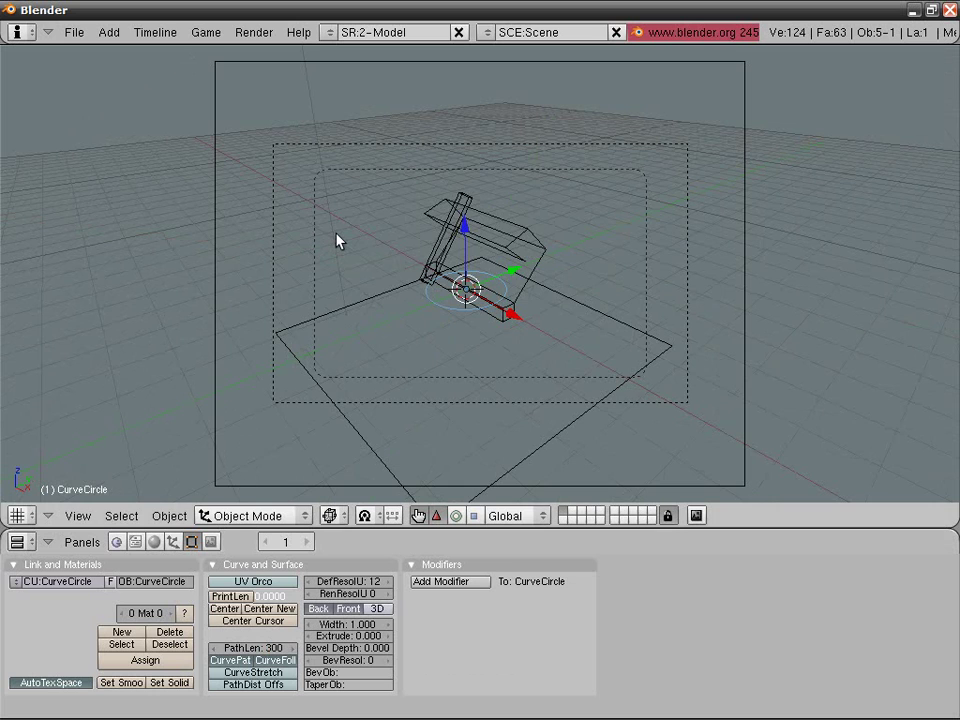
pyautogui.hotkey('alt', 'a')
pyautogui.press('Escape')
pyautogui.hotkey('alt', 'z')
# Move the CurveCircle to a separate layer.
pyautogui.rightClick(443, 293)
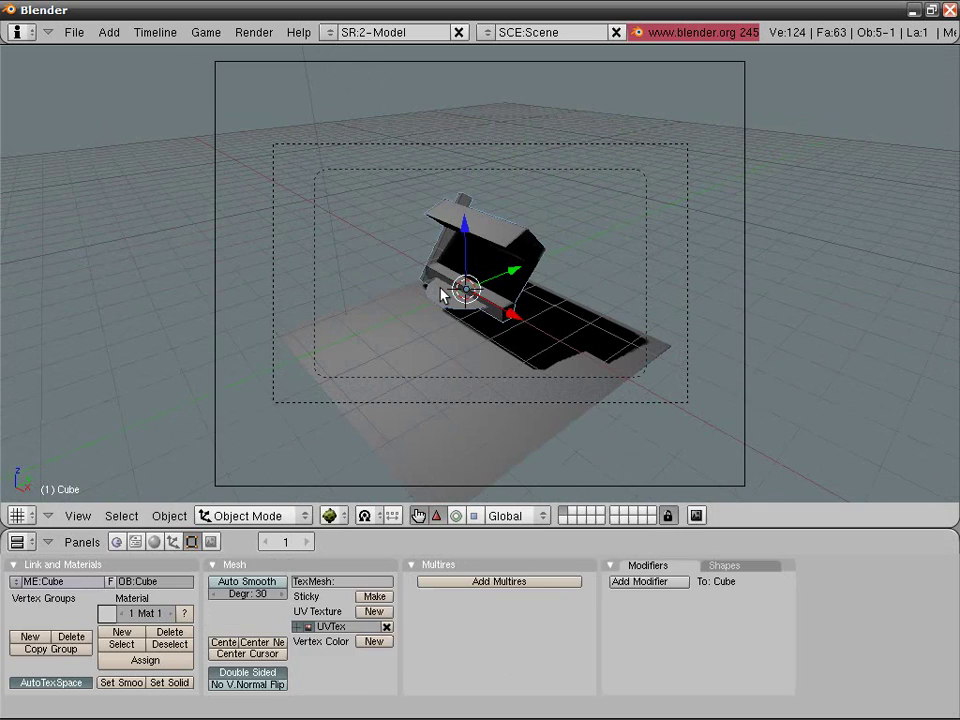
pyautogui.rightClick(452, 314)
pyautogui.moveTo(454, 315); pyautogui.dragTo(358, 228, button='middle')
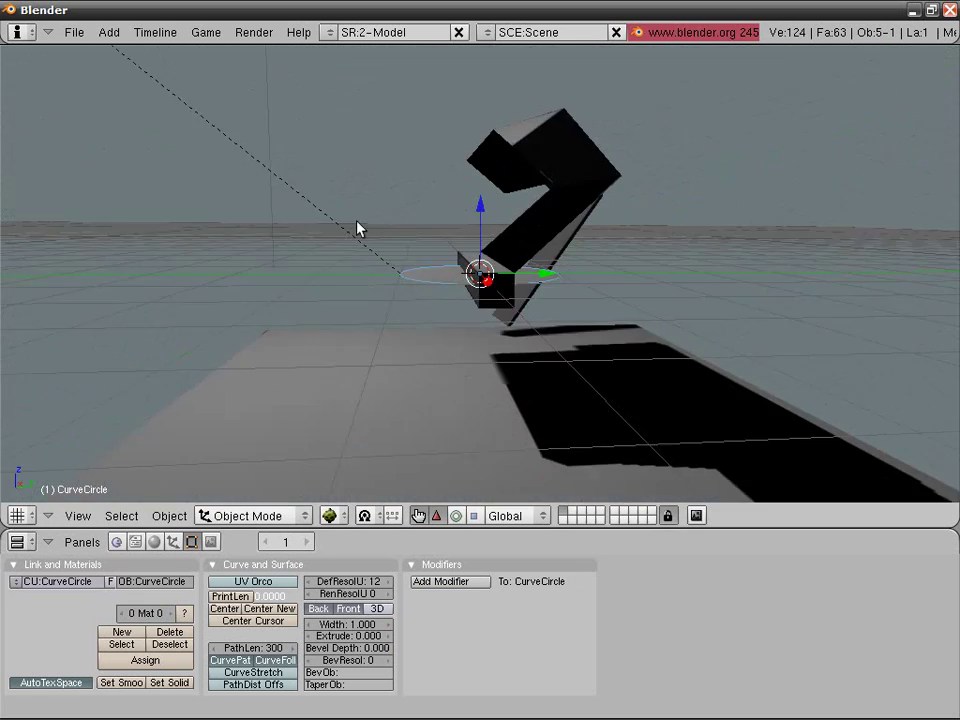
pyautogui.scroll(2, 358, 174)
pyautogui.moveTo(358, 174); pyautogui.dragTo(455, 360, button='middle')
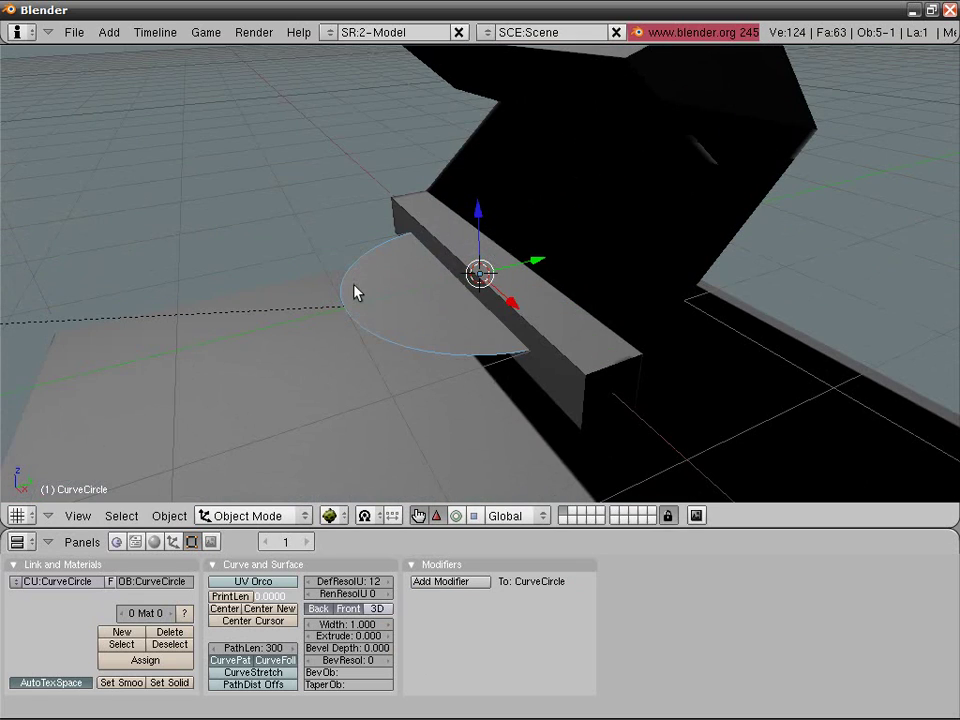
pyautogui.press('m')
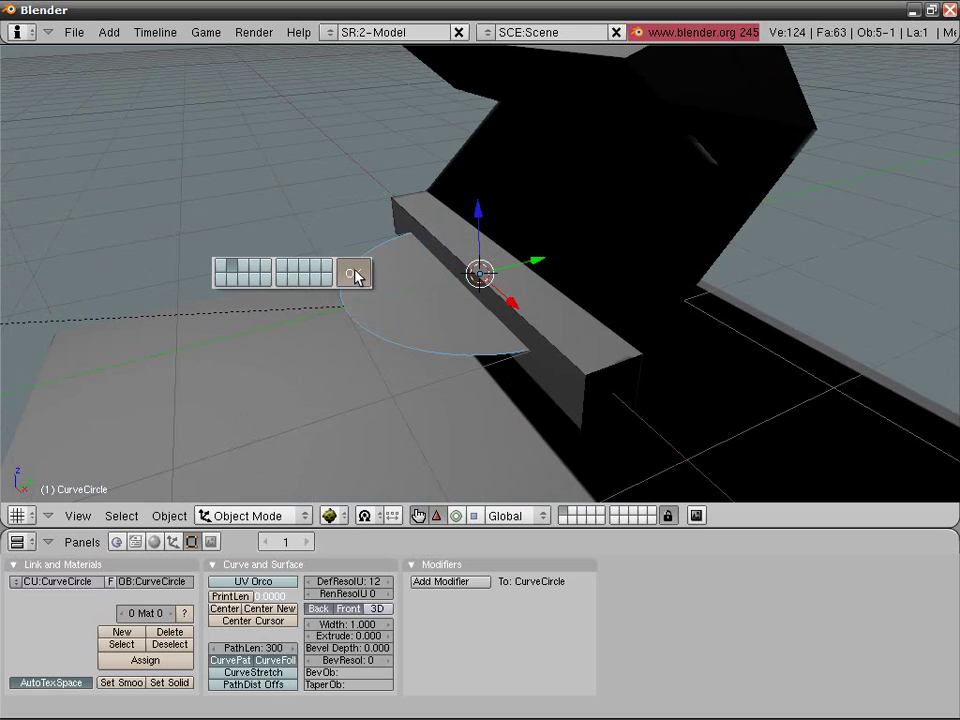
pyautogui.click(354, 274)
# Check the curve's layer, return to layer 1, and preview the camera orbit from the camera view.
pyautogui.scroll(-4, 356, 274)
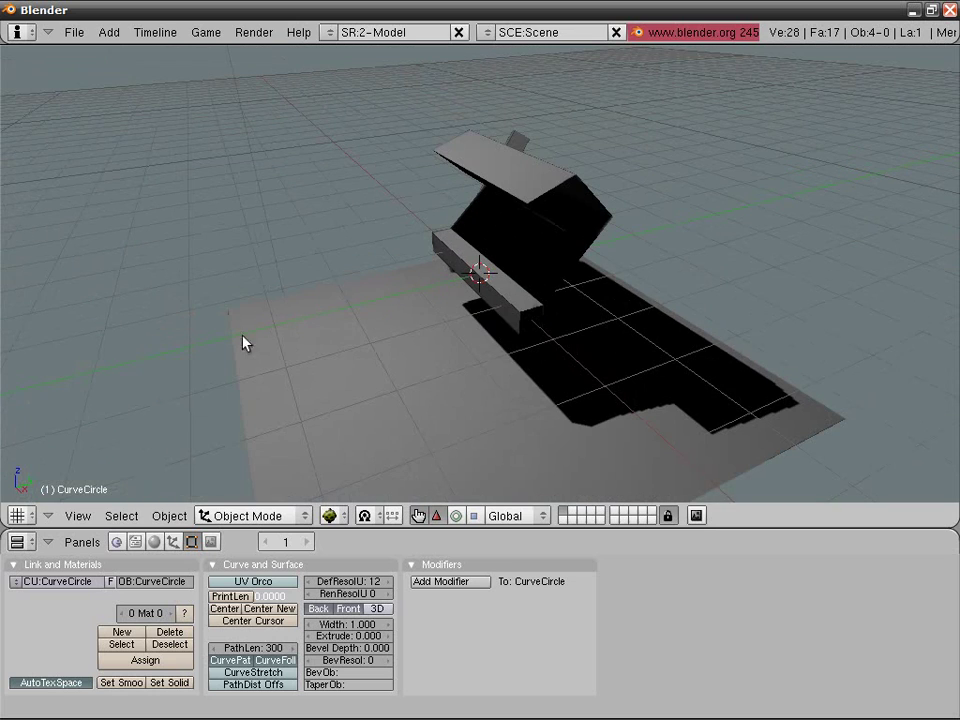
pyautogui.click(568, 512)
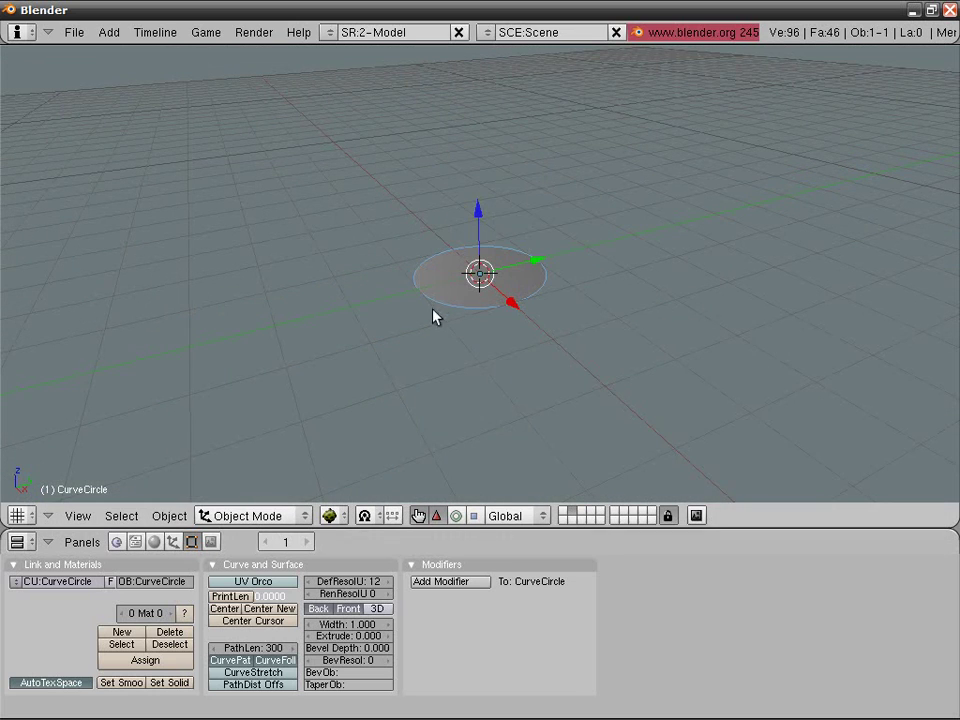
pyautogui.moveTo(446, 287); pyautogui.dragTo(367, 333, button='middle')
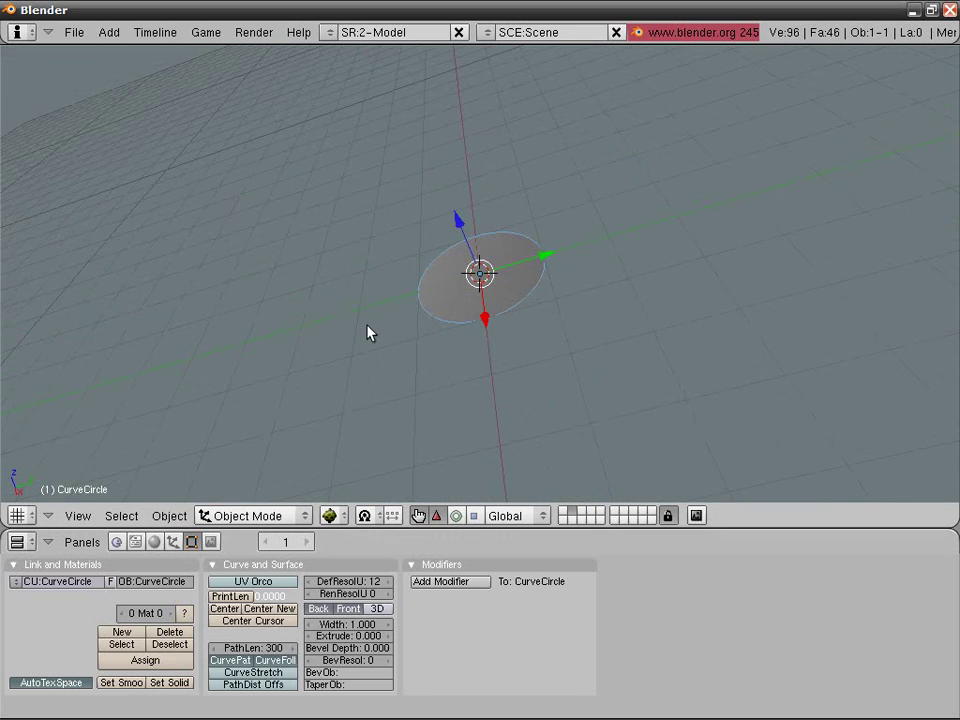
pyautogui.press('1')
pyautogui.press('KP_0')
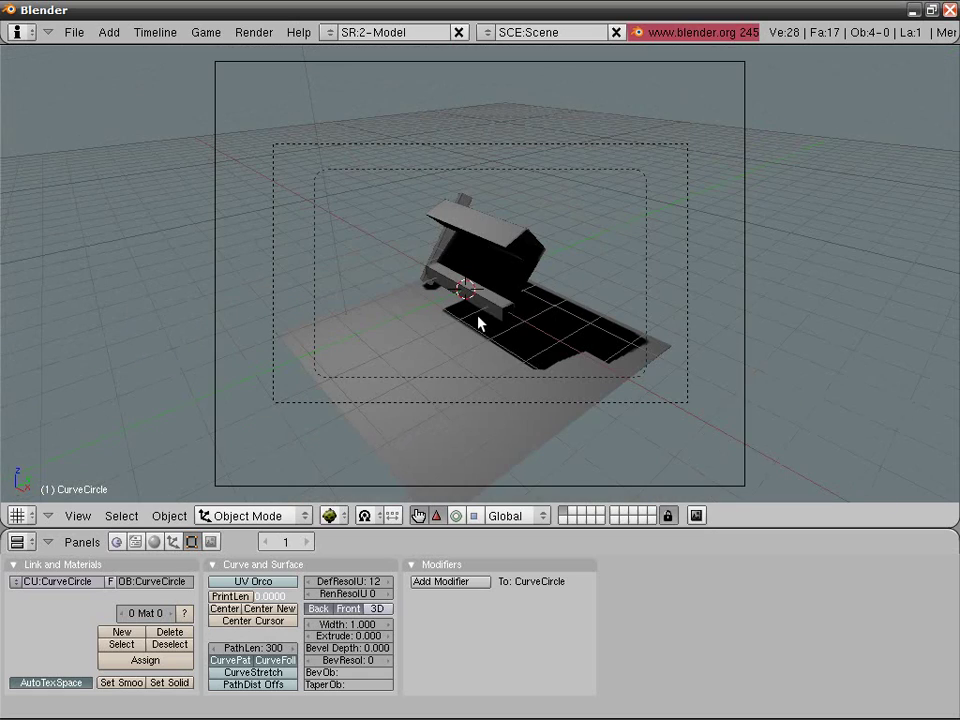
pyautogui.rightClick(740, 354)
pyautogui.hotkey('alt', 'a')
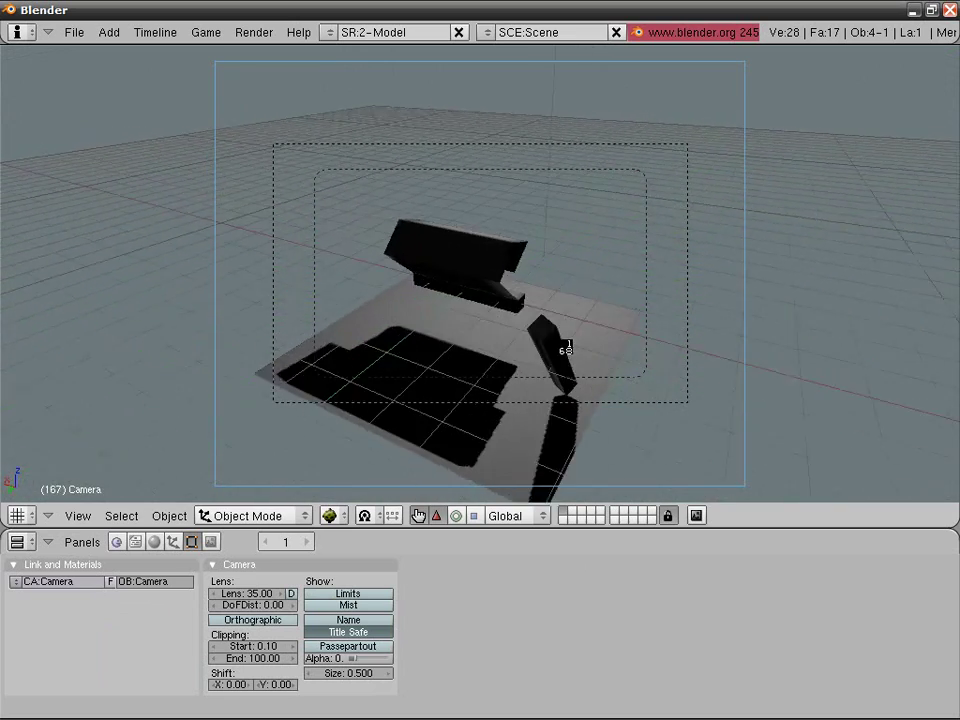
pyautogui.press('Escape')
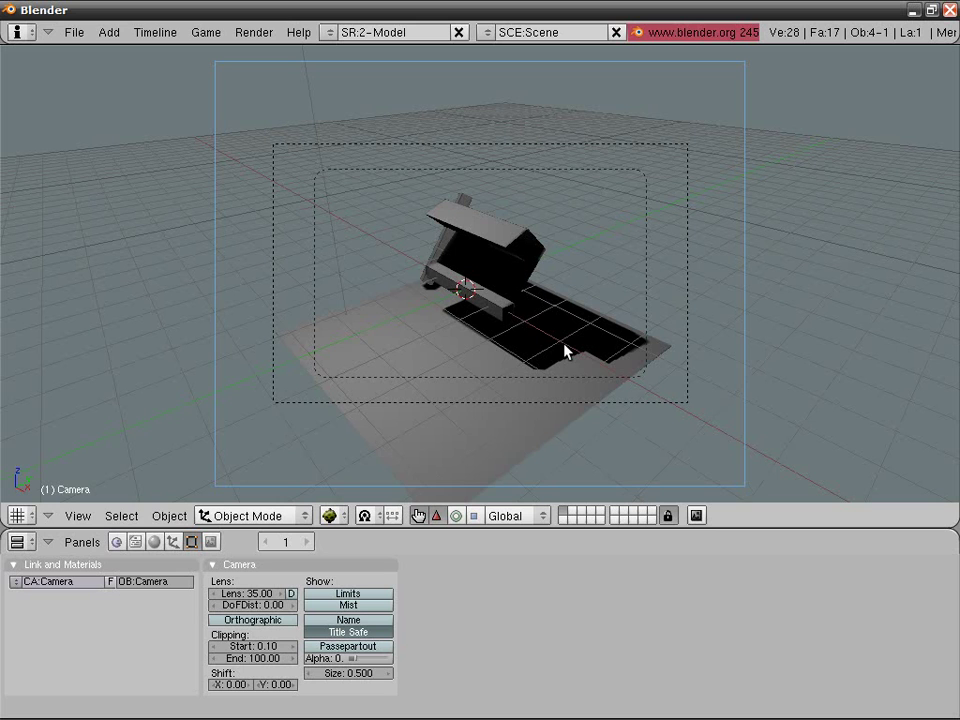
# Switch to the Sequence screen and set the animation end frame to 300.
pyautogui.hotkey('ctrl', 'Right')
pyautogui.hotkey('ctrl', 'Right')
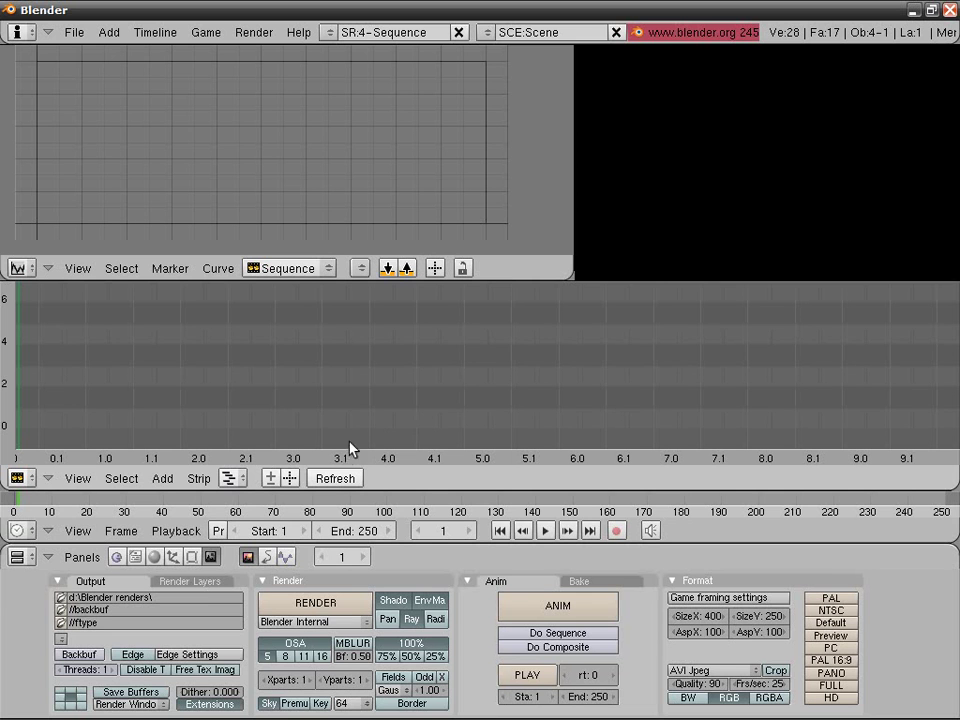
pyautogui.hotkey('shift', 'a')
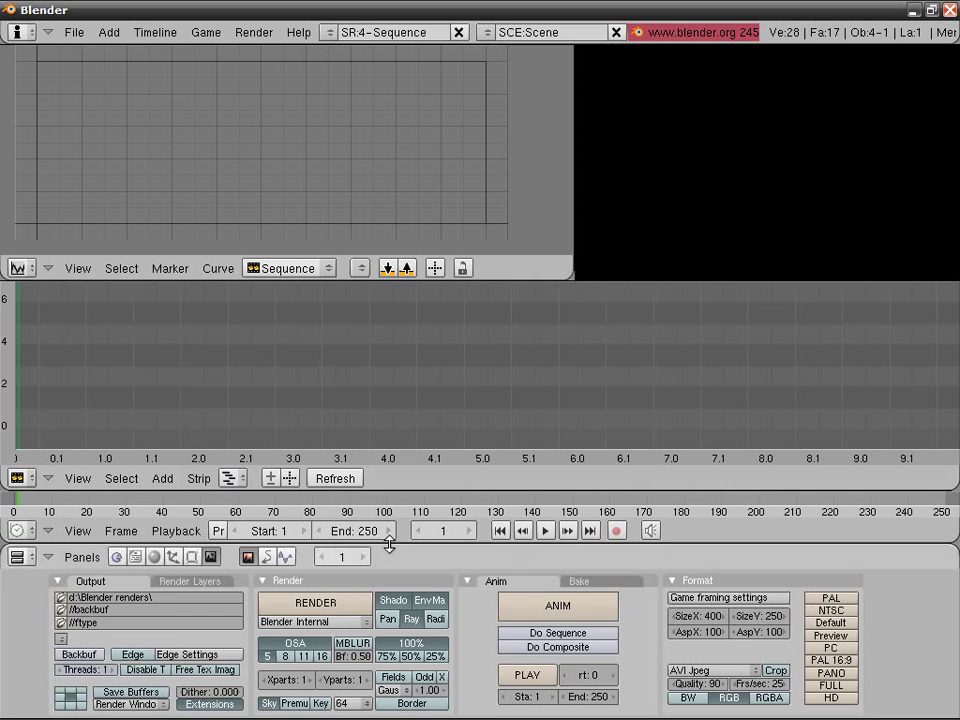
pyautogui.write('300')
pyautogui.press('Return')
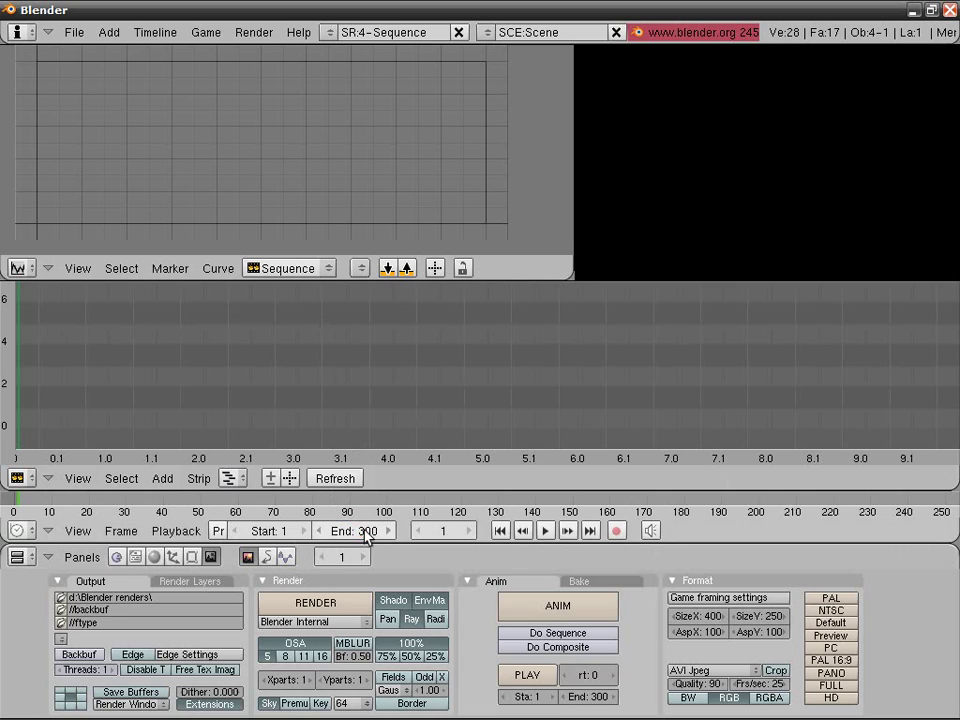
# Turn off render shadows and set the render size to 50%.
pyautogui.click(395, 608)
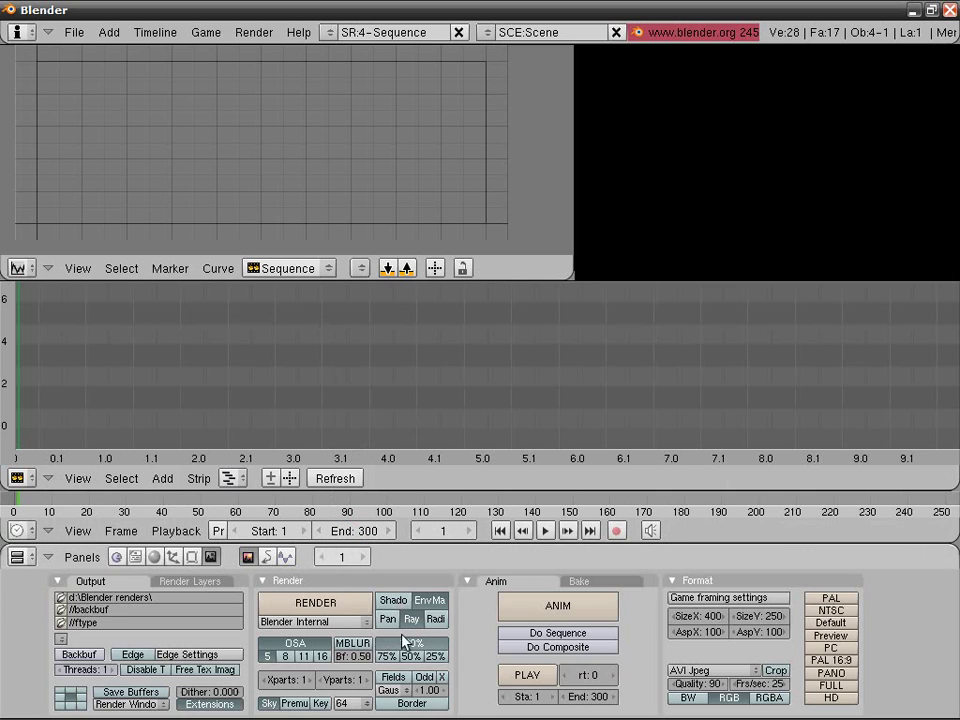
pyautogui.click(408, 656)
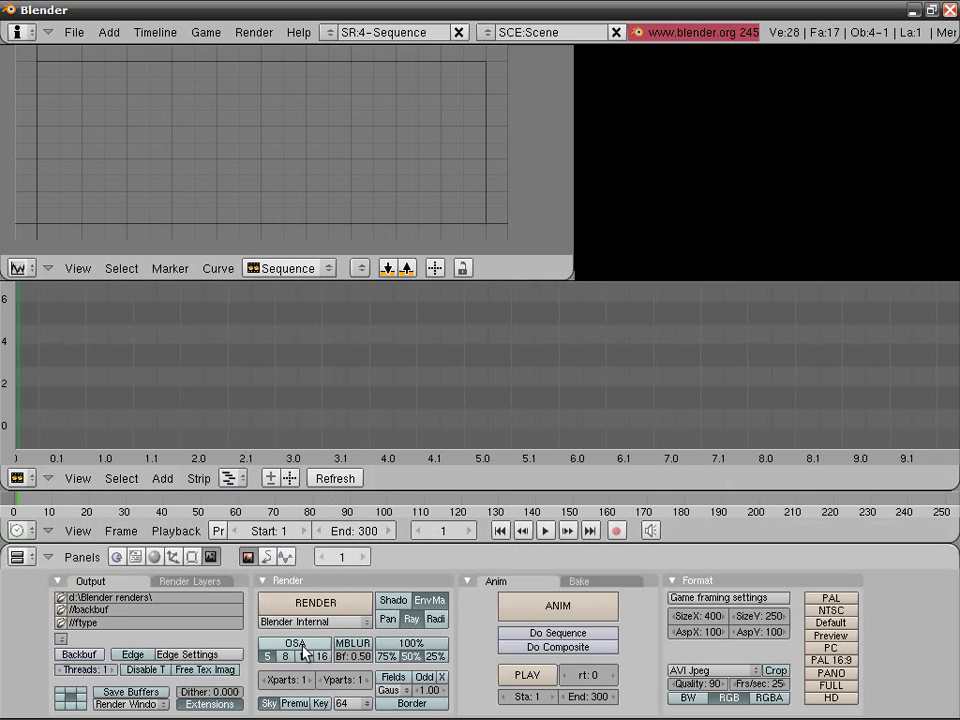
pyautogui.hotkey('shift', 'a')
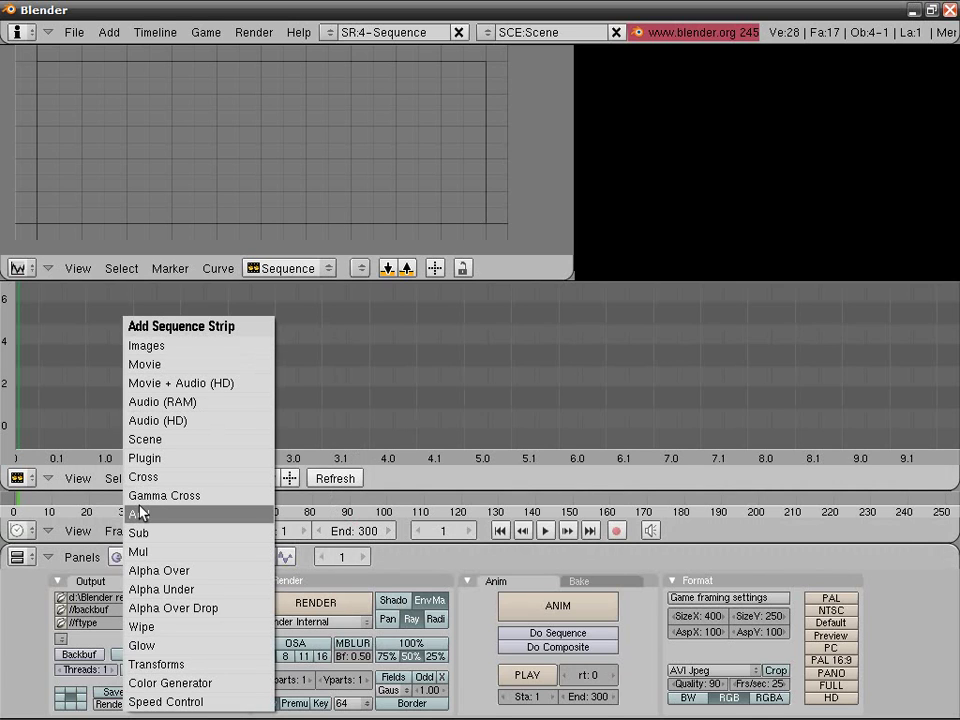
# Add a Scene strip starting at frame 1, preview it, and return to the Model screen.
pyautogui.click(222, 439)
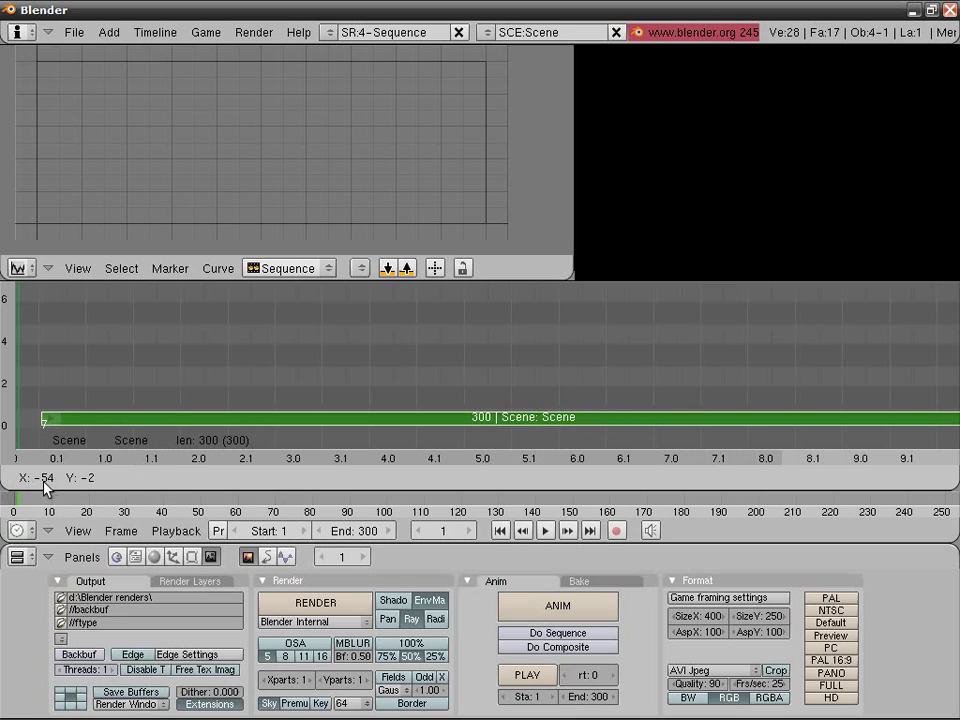
pyautogui.click(19, 482)
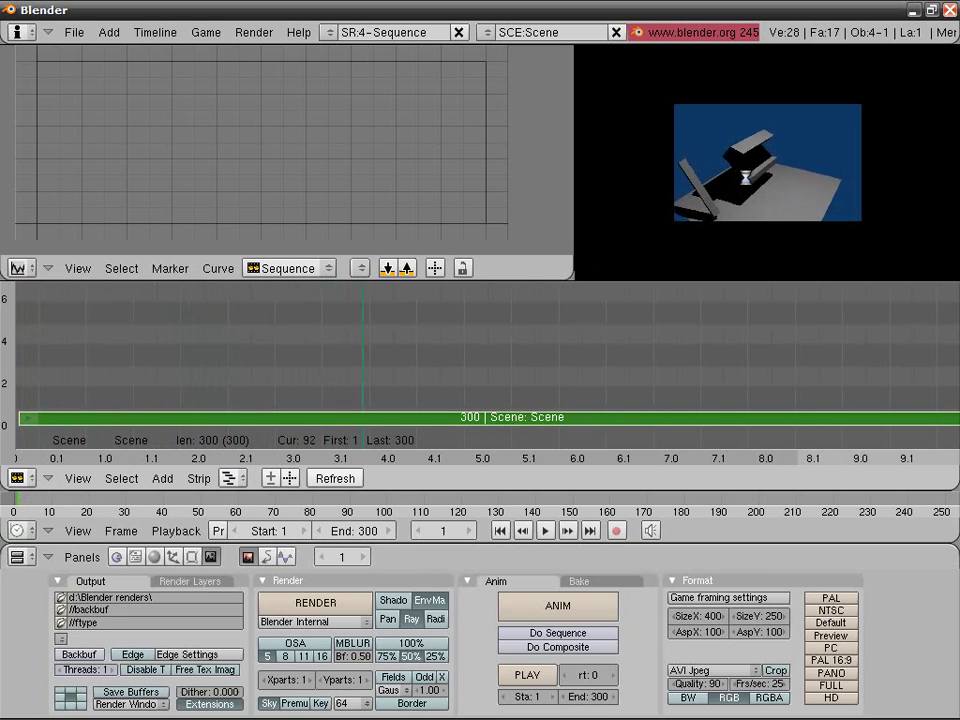
pyautogui.press('Escape')
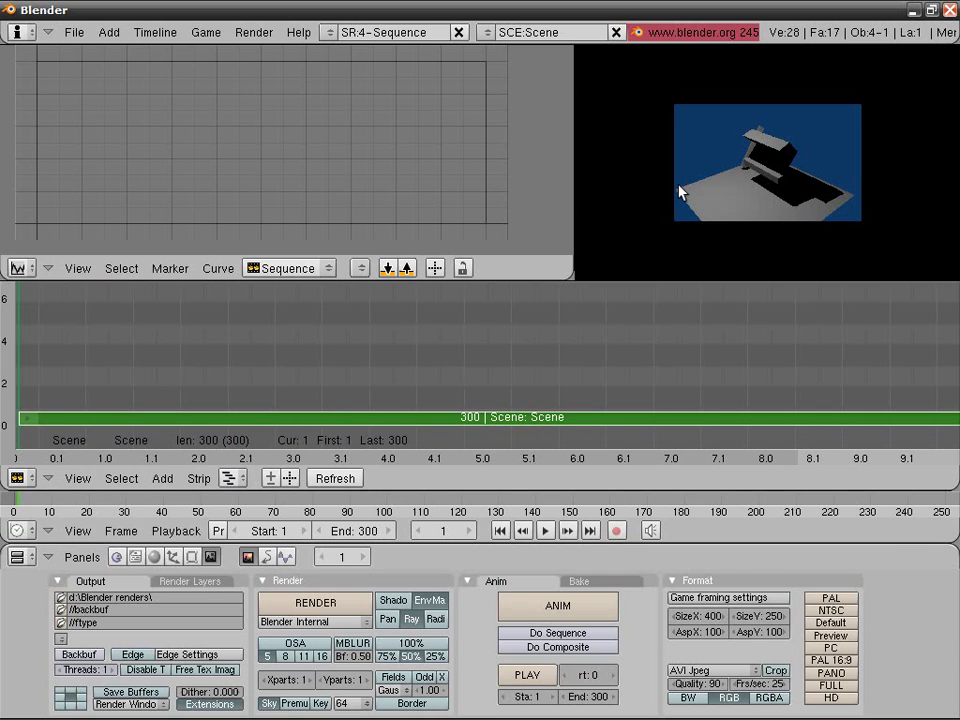
pyautogui.hotkey('ctrl', 'Left')
pyautogui.hotkey('ctrl', 'Left')
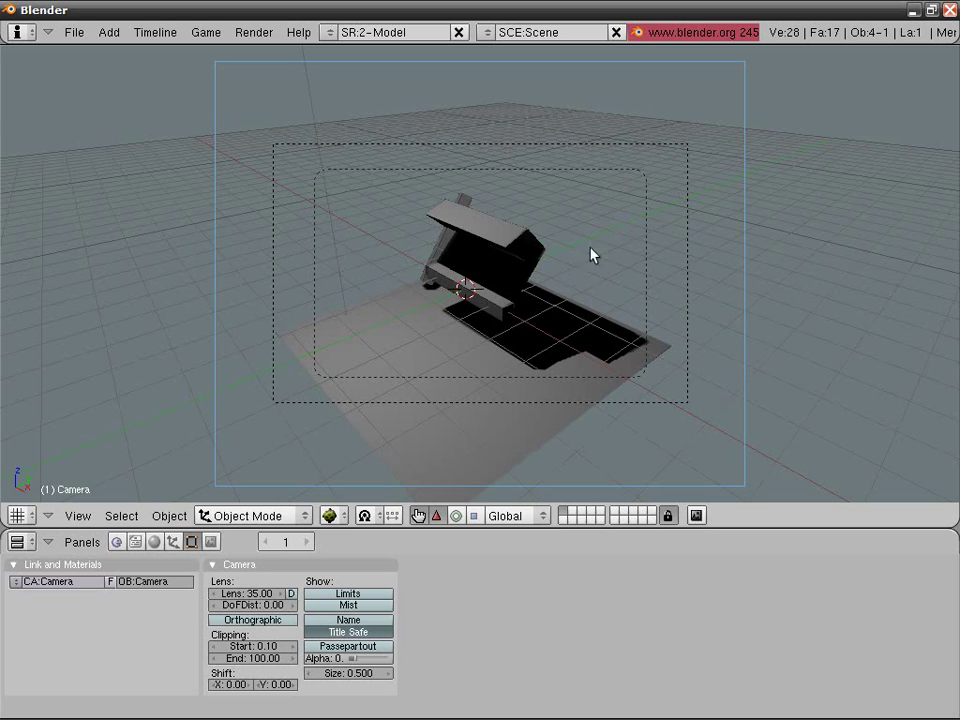
# Orbit out of the camera view and zoom out over the bent arm and its baked shadow.
pyautogui.moveTo(590, 255); pyautogui.dragTo(279, 283, button='middle')
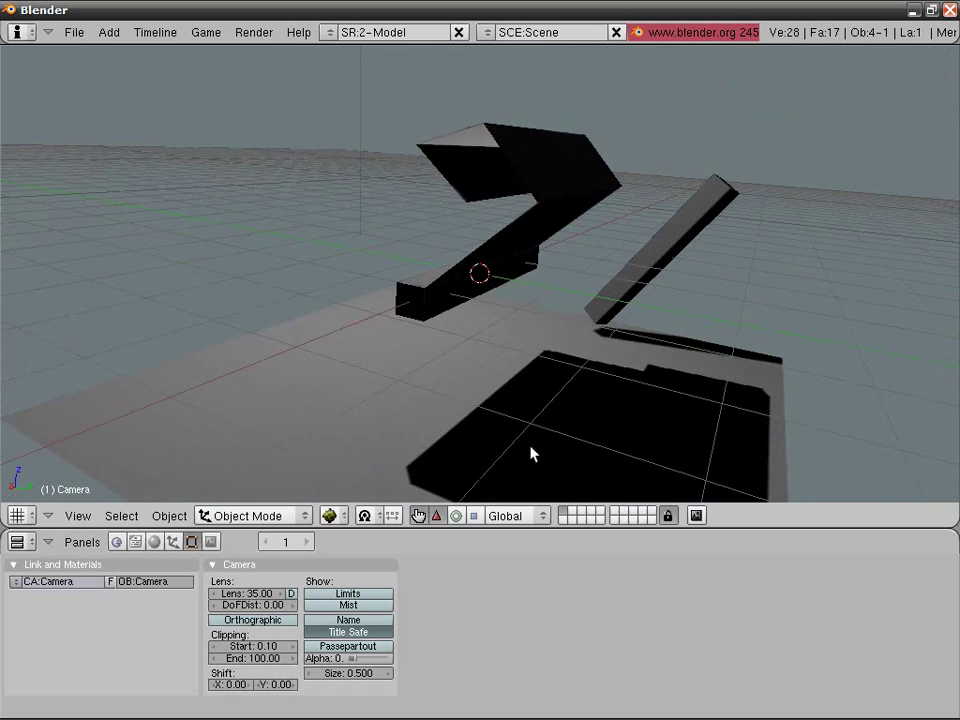
pyautogui.moveTo(530, 454); pyautogui.dragTo(491, 449, button='middle')
pyautogui.scroll(-4, 549, 399)
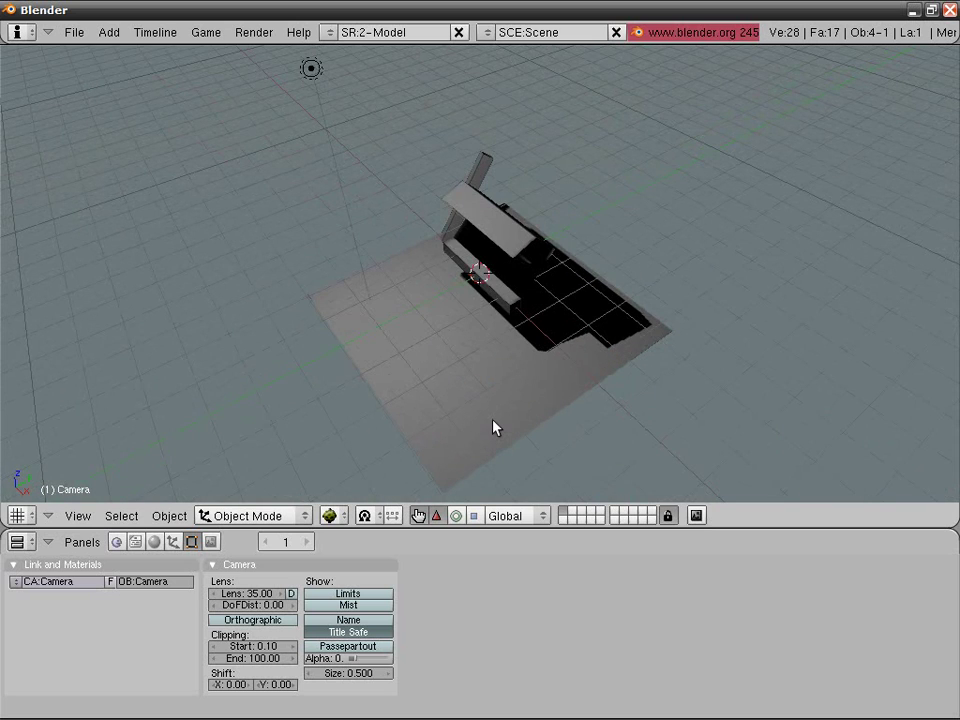